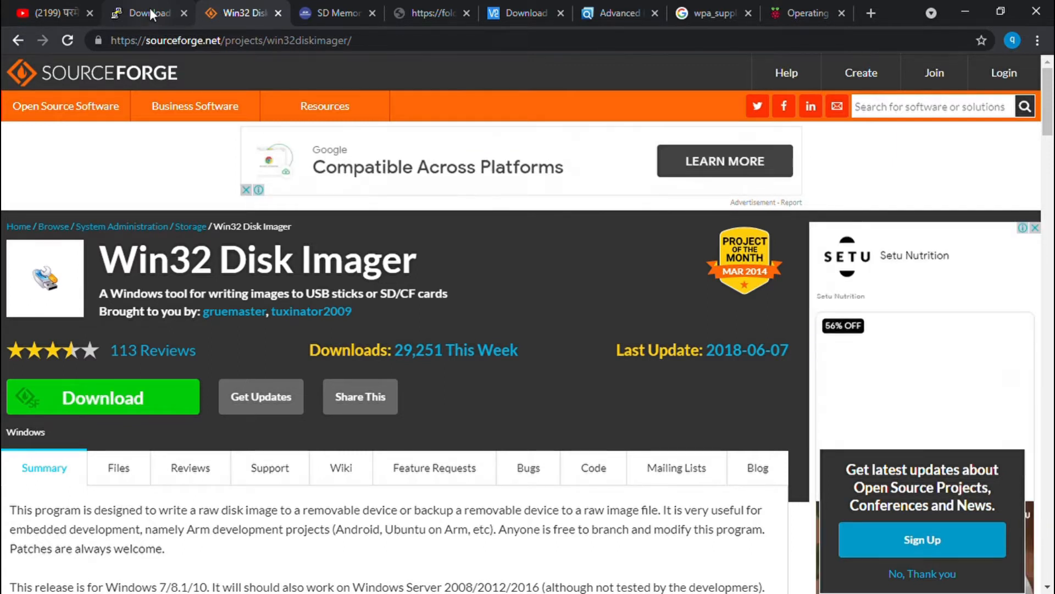
left_click(149, 8)
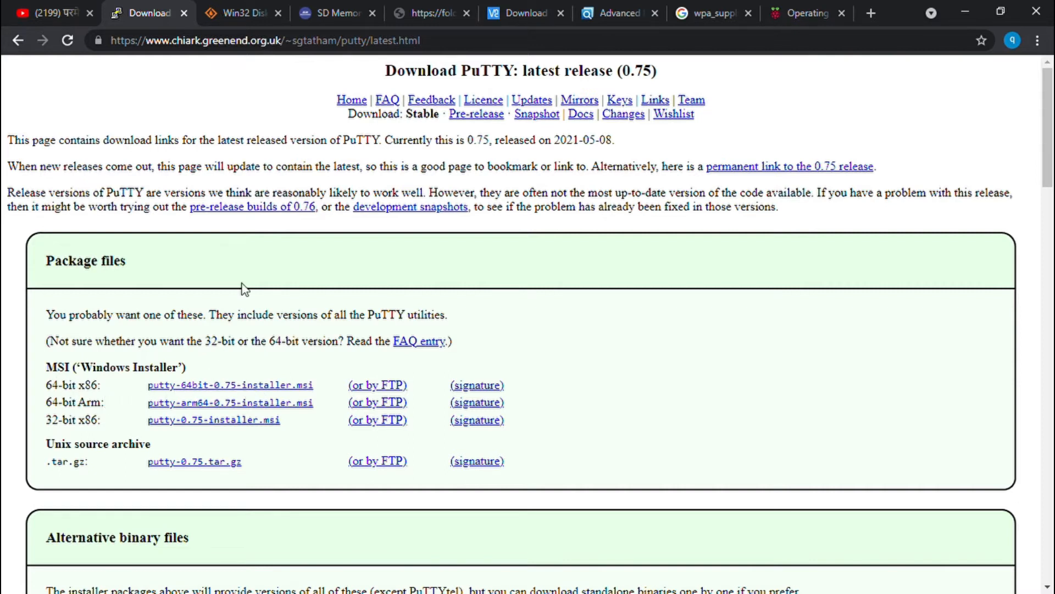
left_click(245, 4)
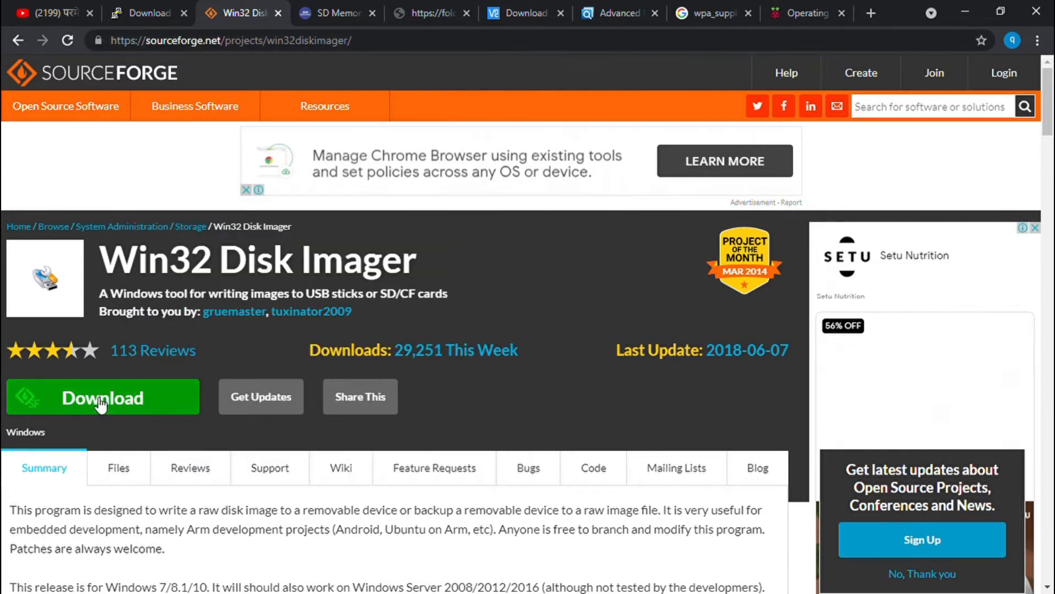
- Switch to the sdcard.org SD Memory Card Formatter for Windows page and scroll through its licence agreement
left_click(330, 8)
mouse_move(336, 144)
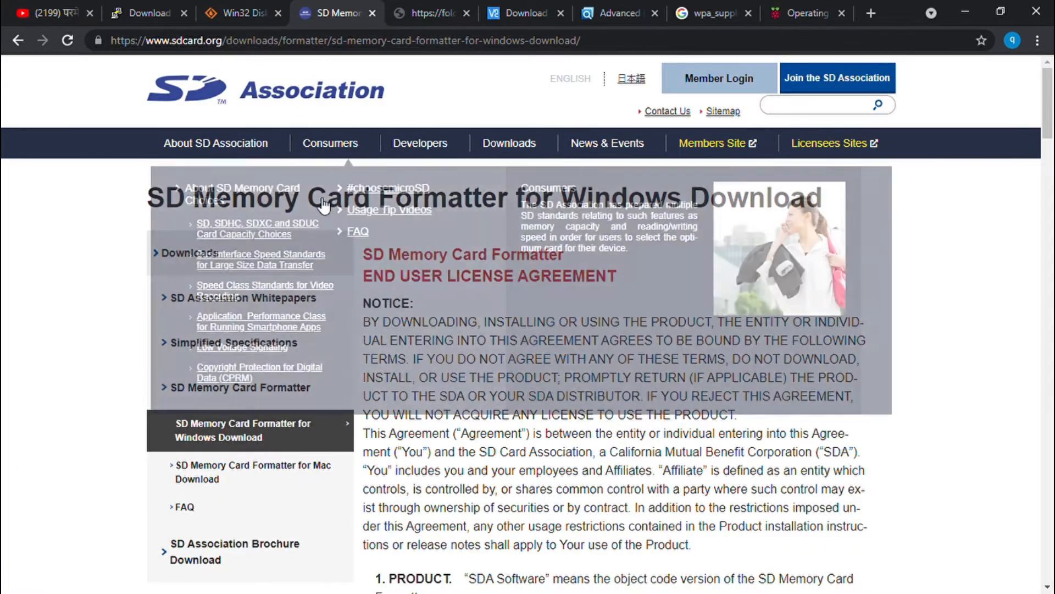
scroll(976, 261, "down", 8)
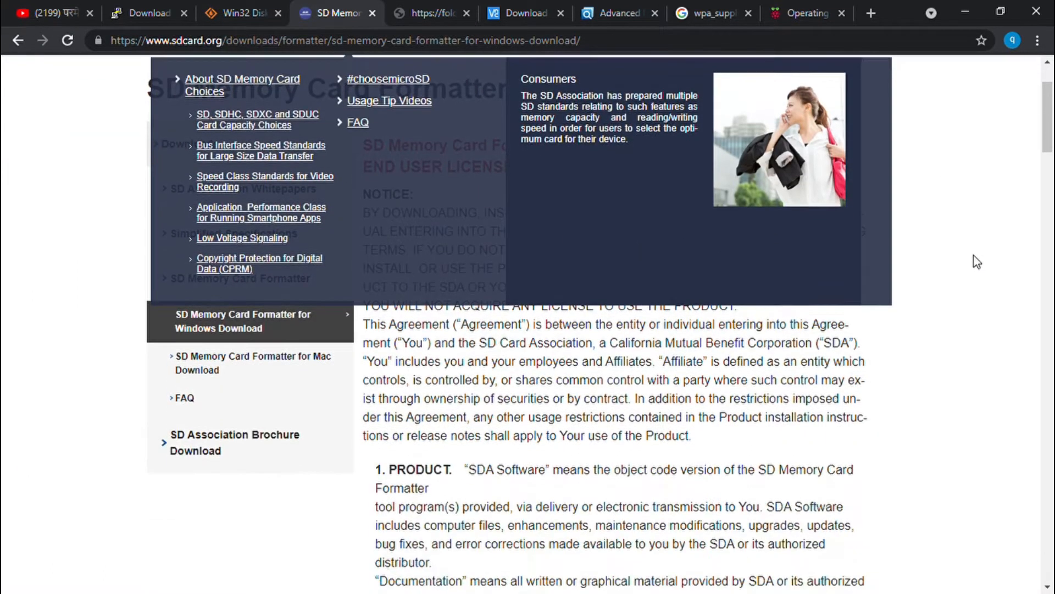
scroll(976, 261, "up", 8)
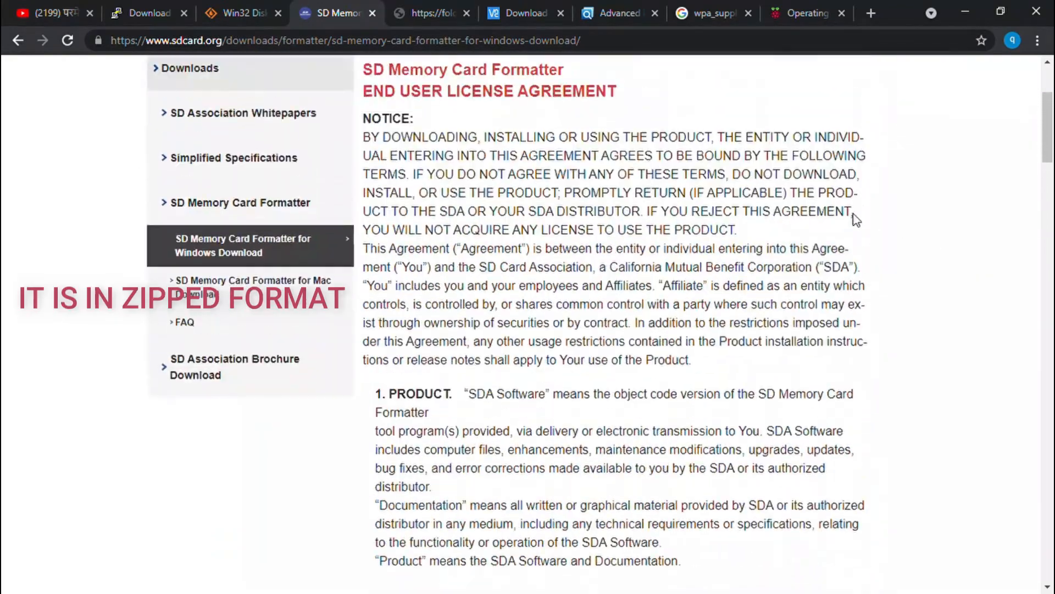
scroll(844, 295, "down", 20)
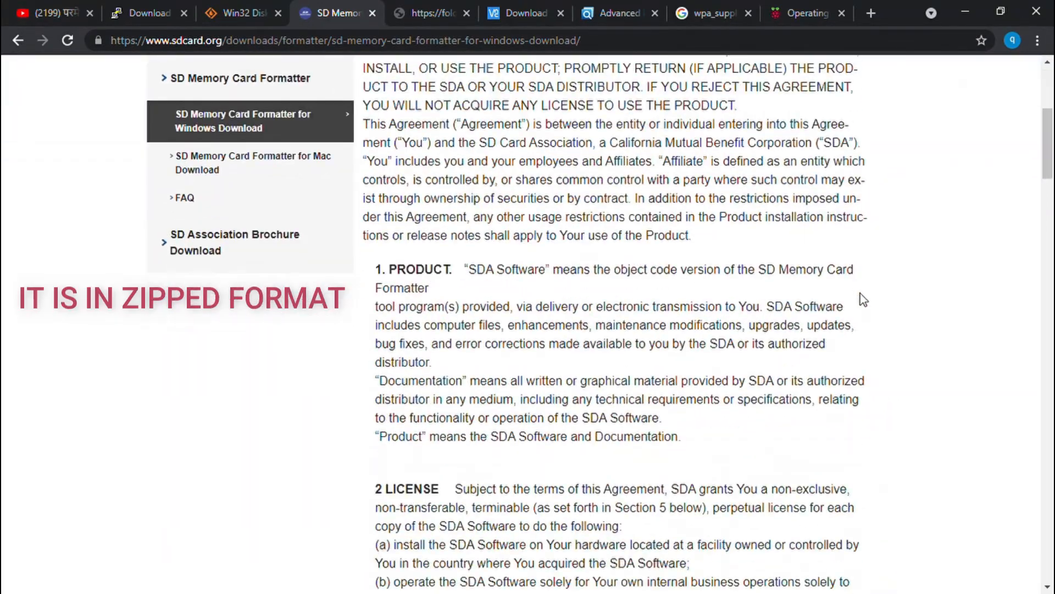
scroll(861, 291, "down", 20)
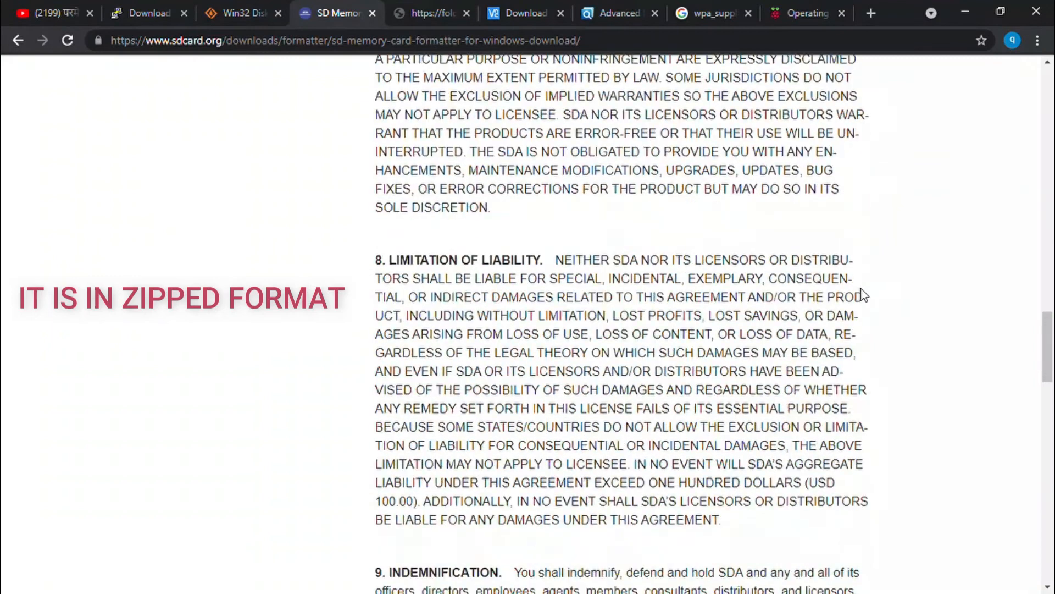
scroll(860, 291, "down", 5)
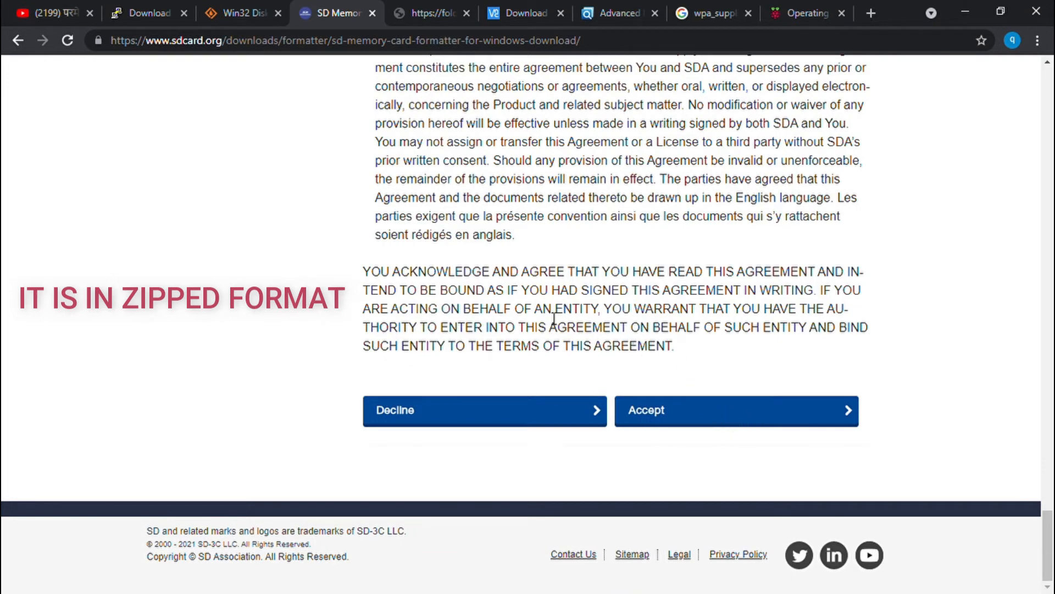
scroll(511, 304, "up", 12)
scroll(510, 304, "up", 8)
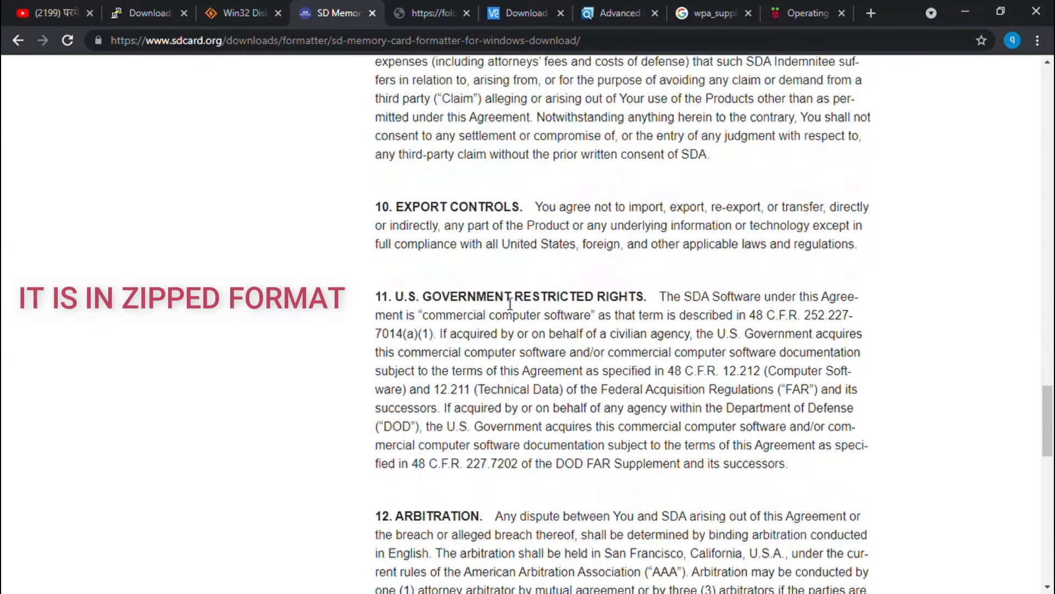
scroll(484, 227, "up", 4)
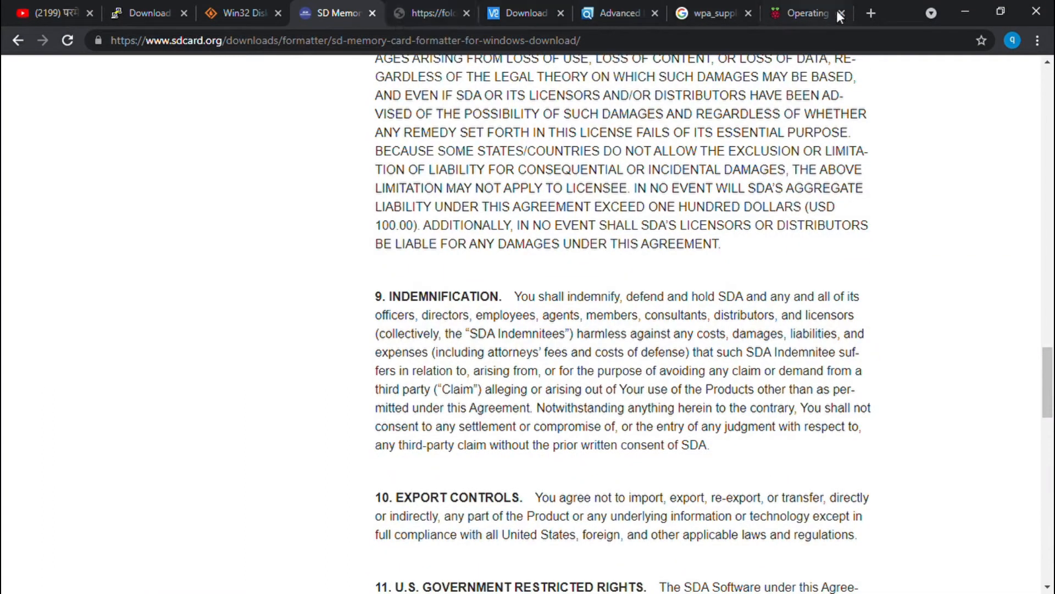
- Search for 'winrar' in a new tab and move that tab beside the SD card formatter tab
left_click(871, 13)
left_click(771, 46)
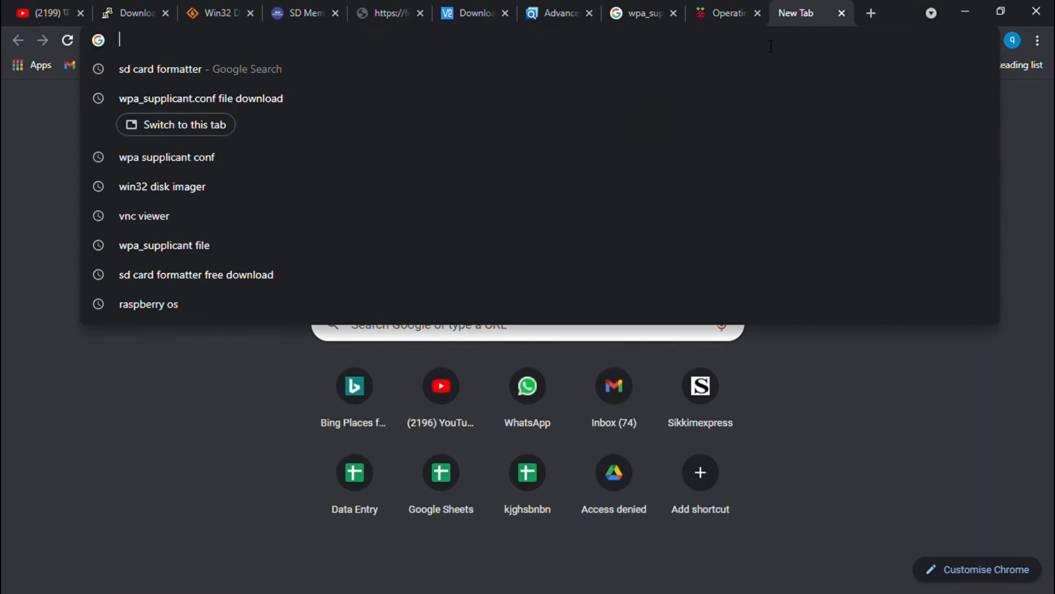
type("winrar")
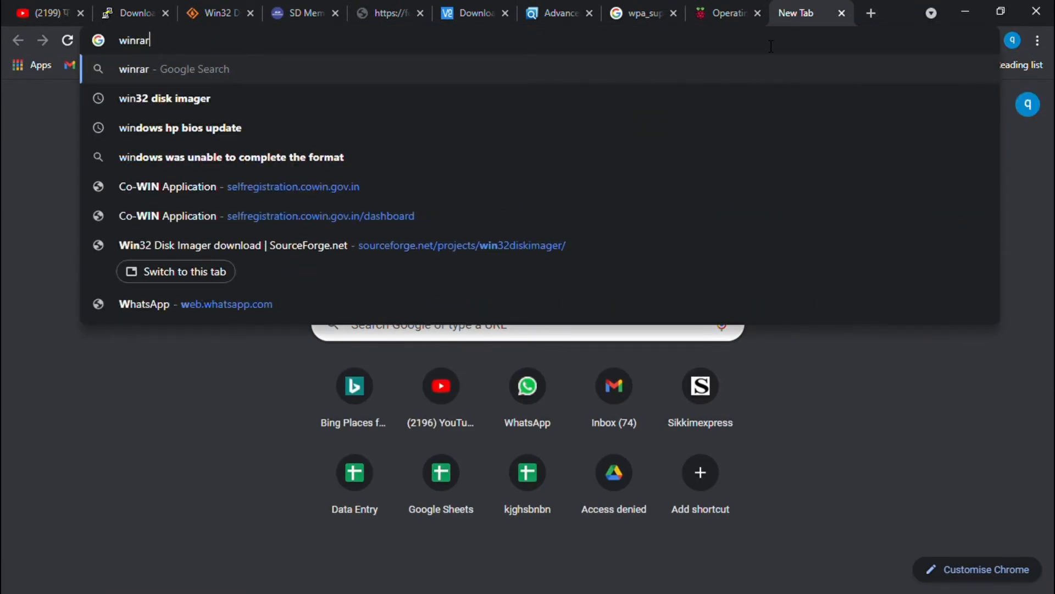
key("Return")
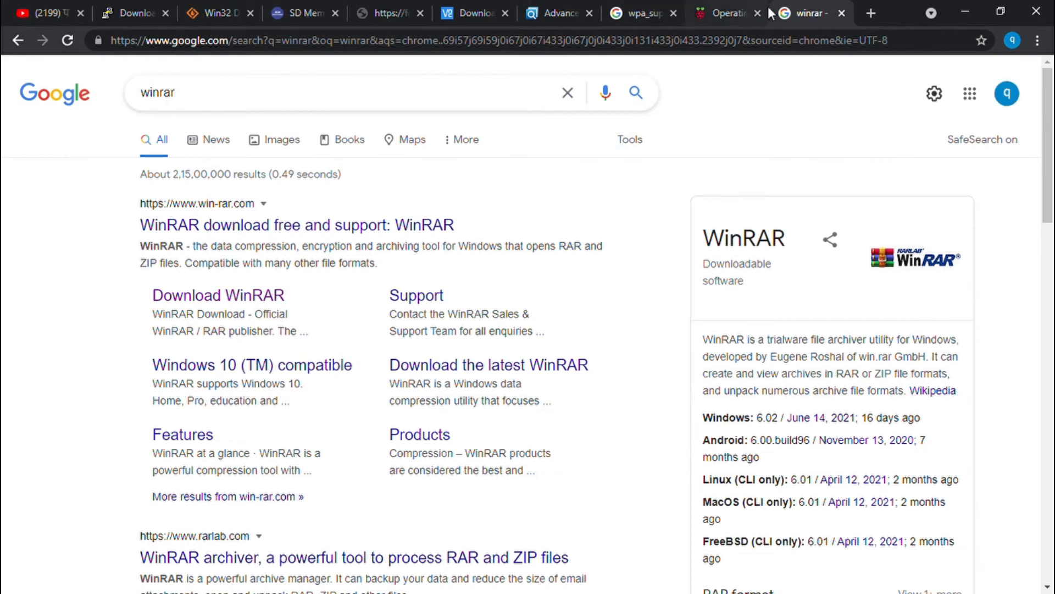
left_click_drag(752, 7, 385, 6)
- Open the Download WinRAR page, scroll its 6.02 version list, then return to the SD card tab
left_click(294, 6)
left_click(373, 1)
left_click(274, 300)
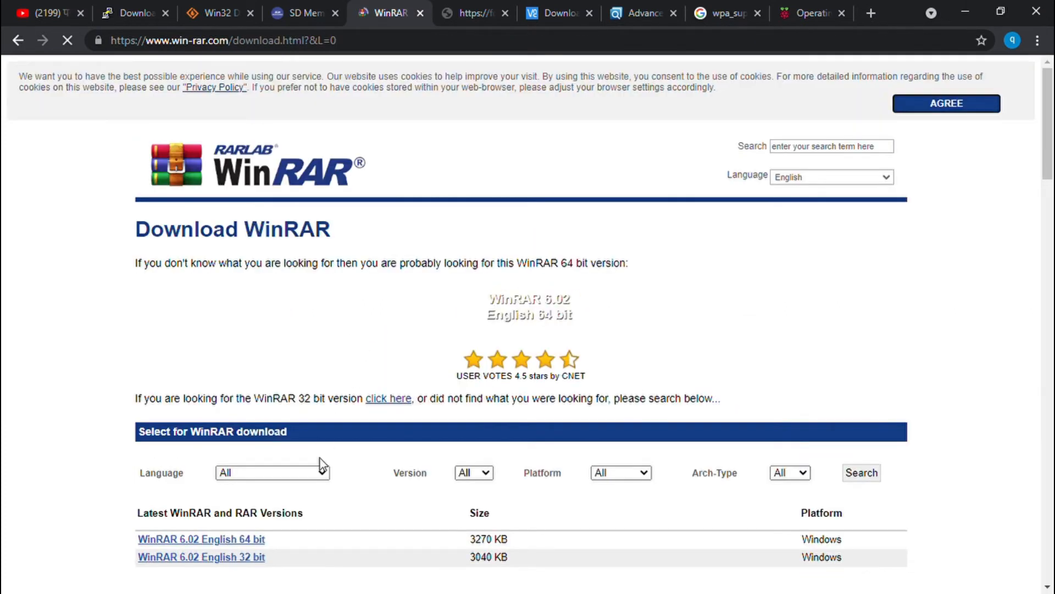
scroll(372, 442, "down", 4)
scroll(372, 441, "down", 4)
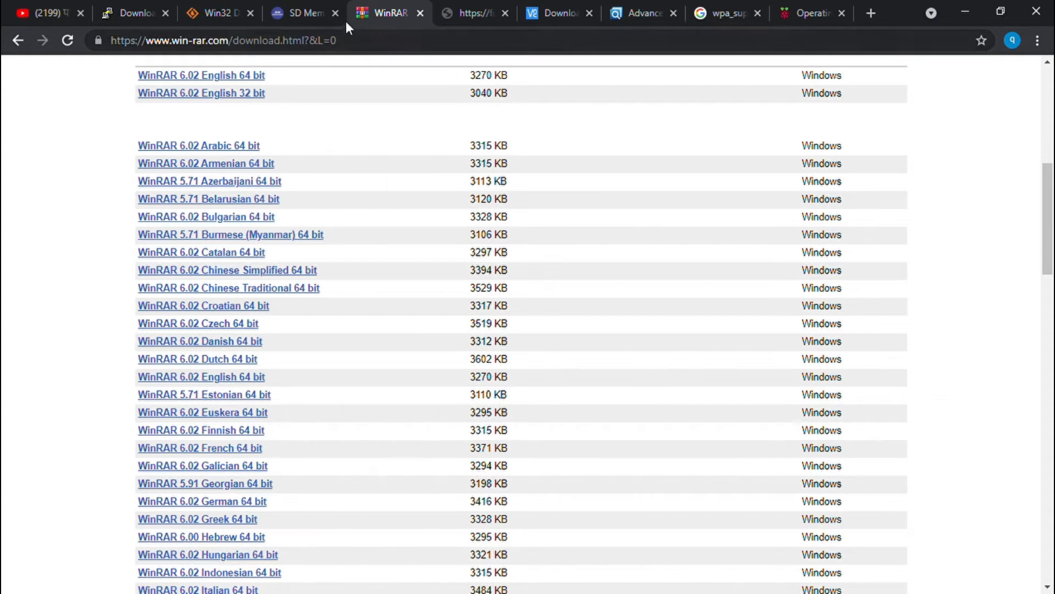
left_click(308, 8)
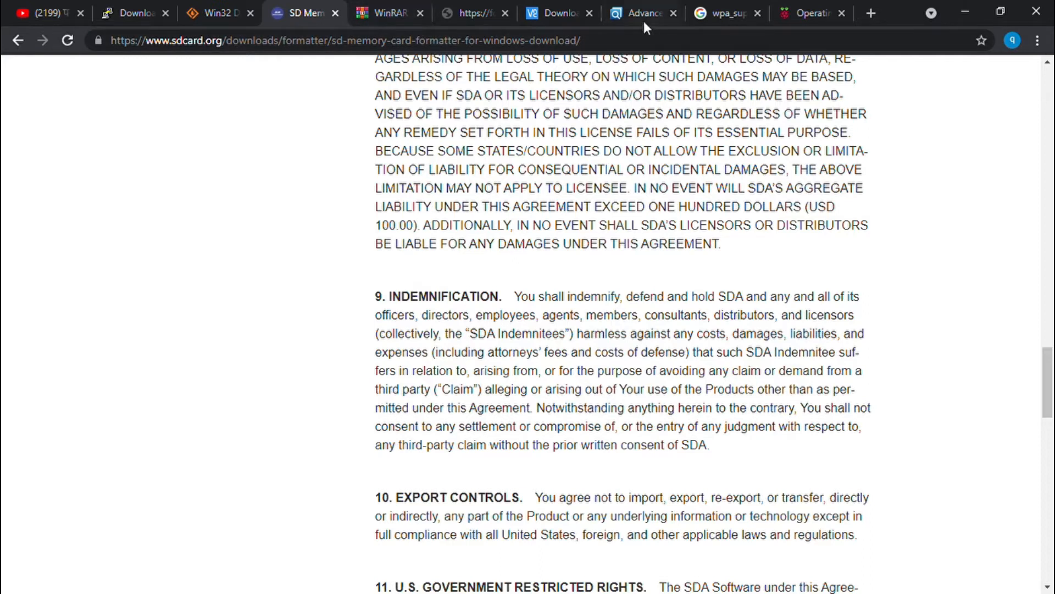
- Close the folderfile.live download tab and flip through the remaining download tabs
left_click(474, 7)
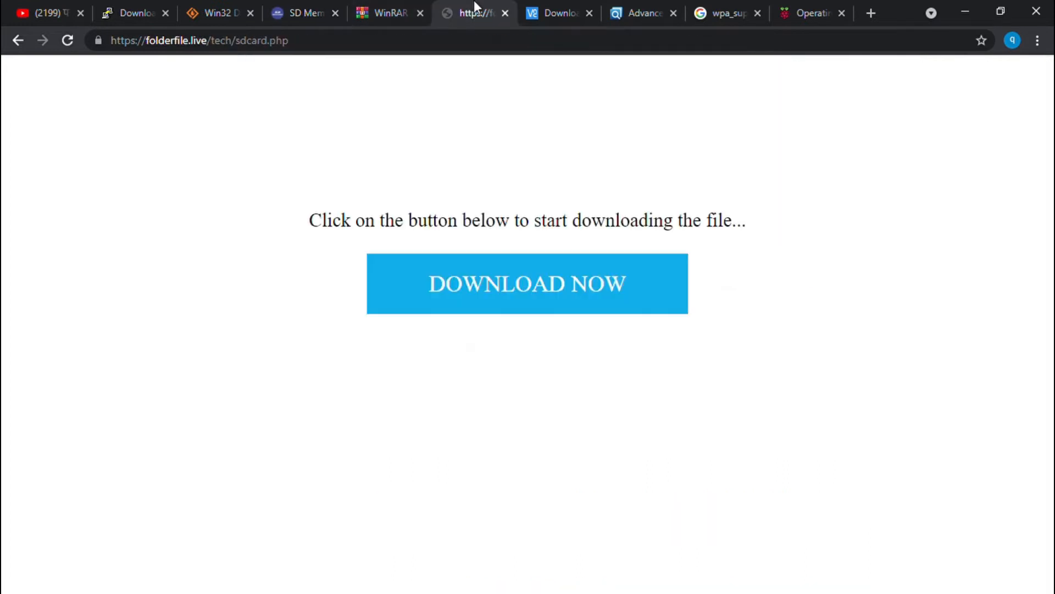
left_click(505, 12)
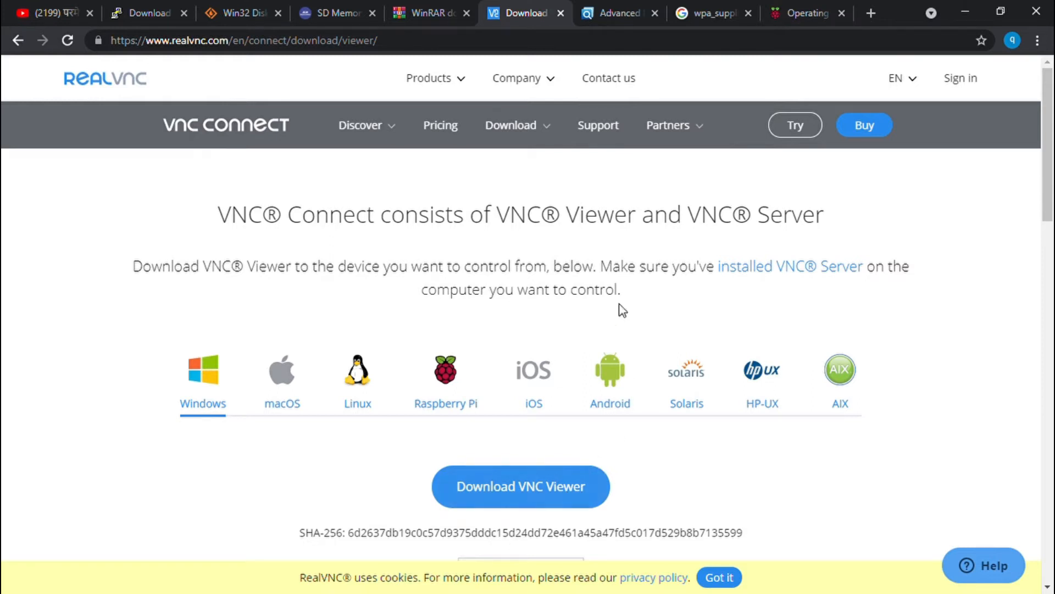
left_click(603, 7)
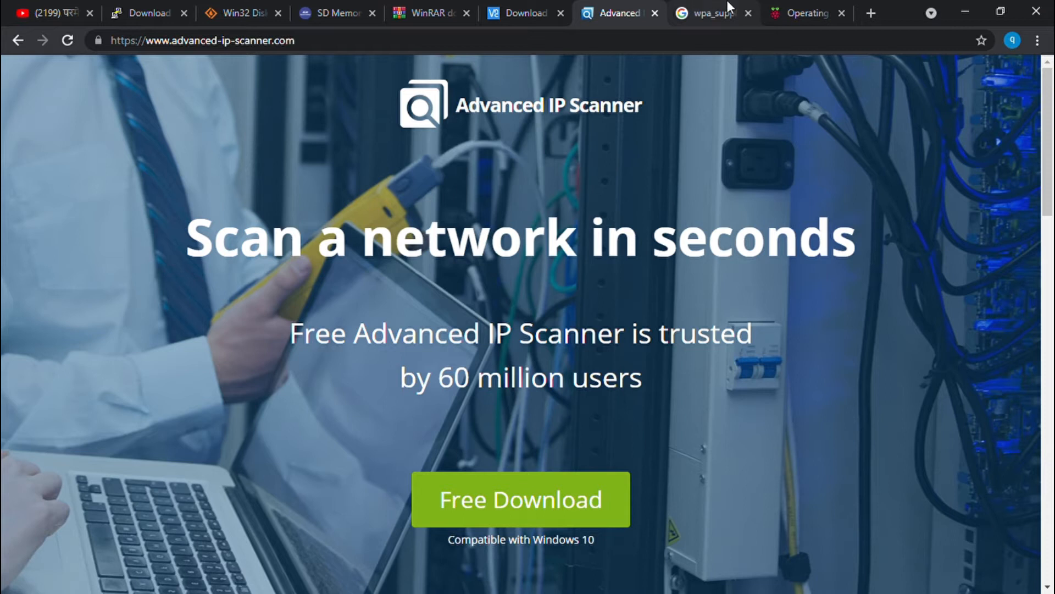
left_click(536, 7)
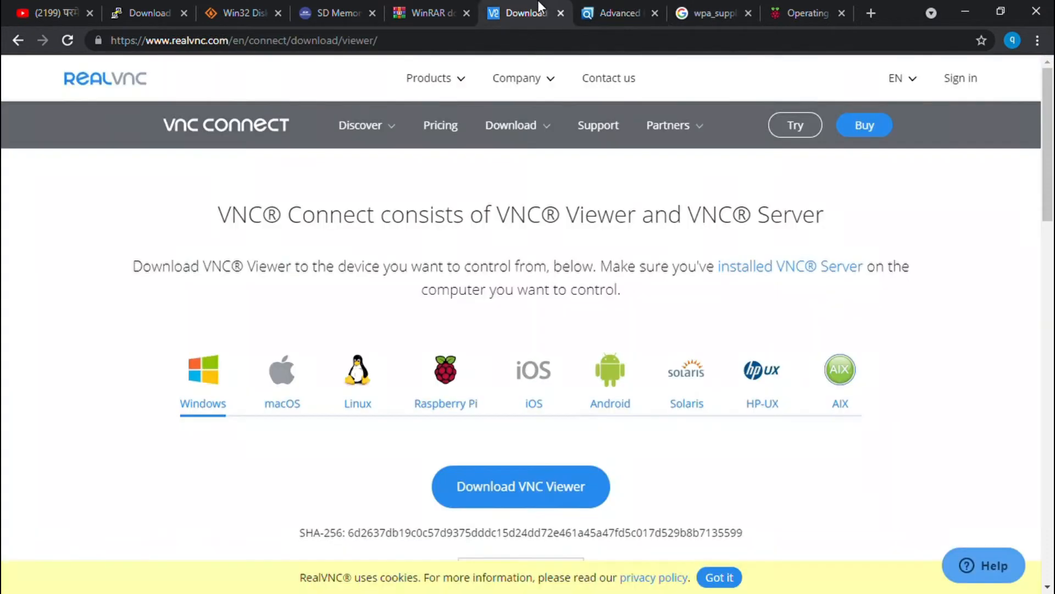
left_click(438, 5)
left_click(327, 5)
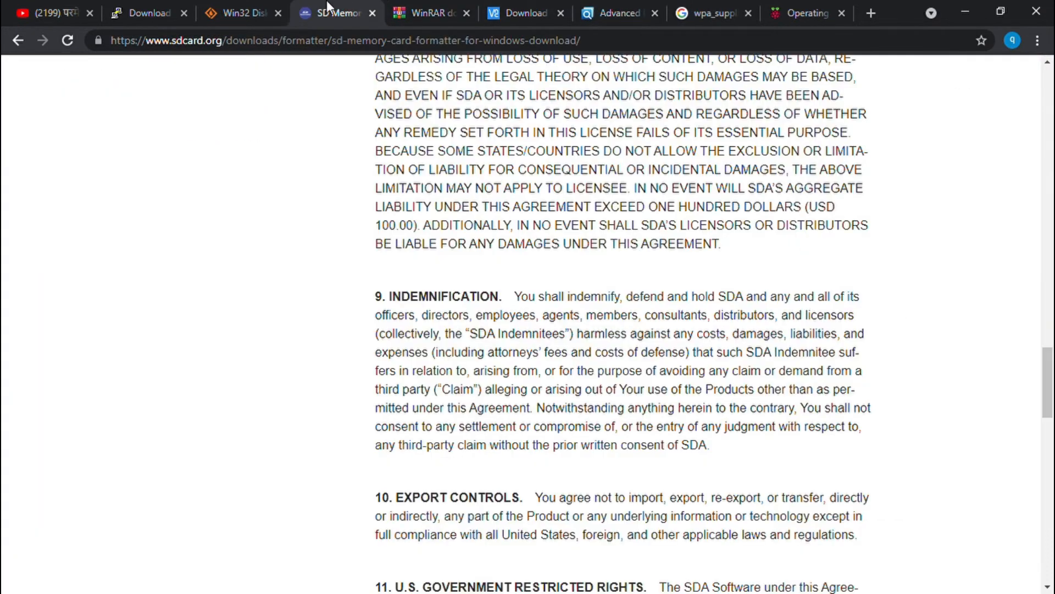
left_click(237, 3)
left_click(155, 4)
- Review the WinRAR, PuTTY, Disk Imager, VNC and IP Scanner tabs, ending on the wpa_supplicant.conf results
left_click(436, 6)
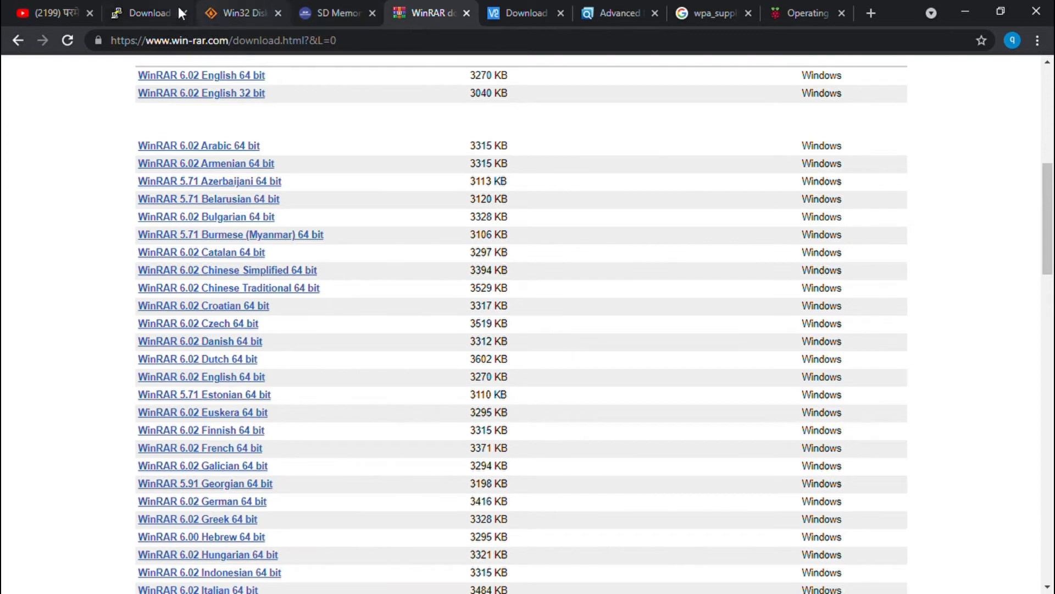
left_click(143, 2)
left_click(242, 11)
left_click(335, 11)
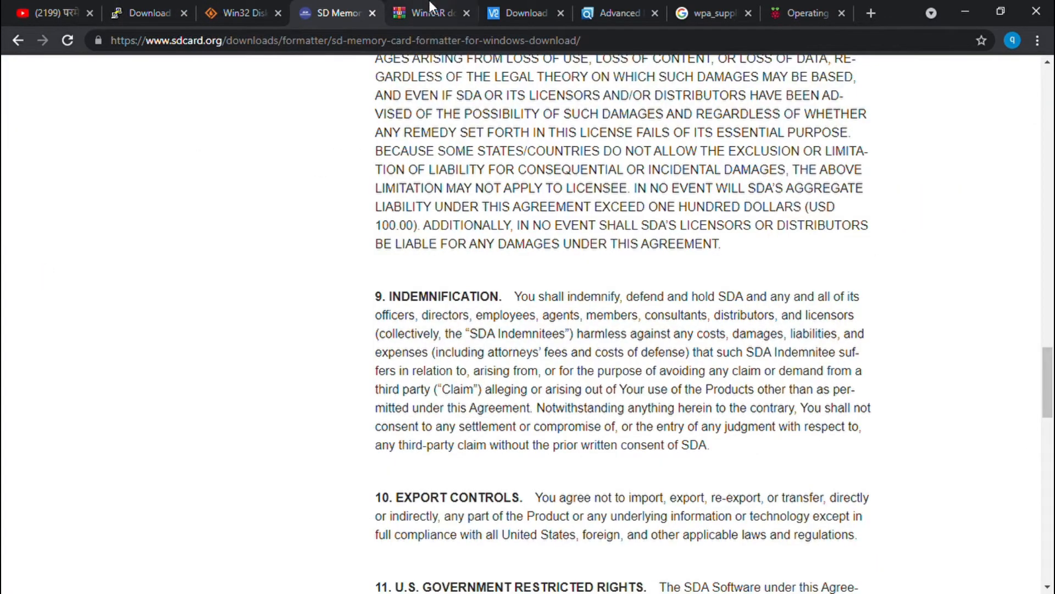
left_click(511, 7)
left_click(612, 5)
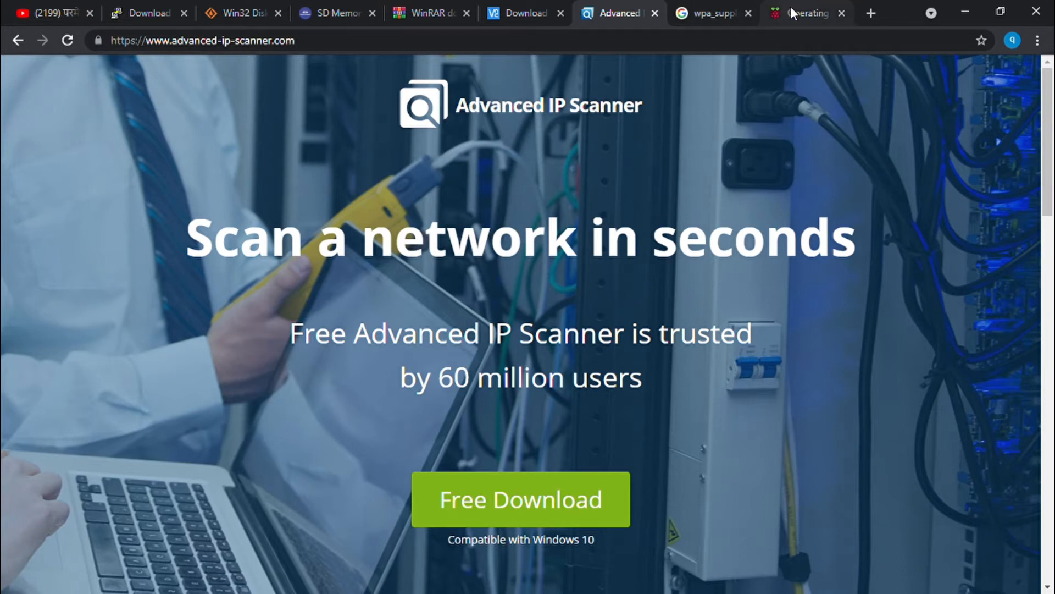
left_click(691, 1)
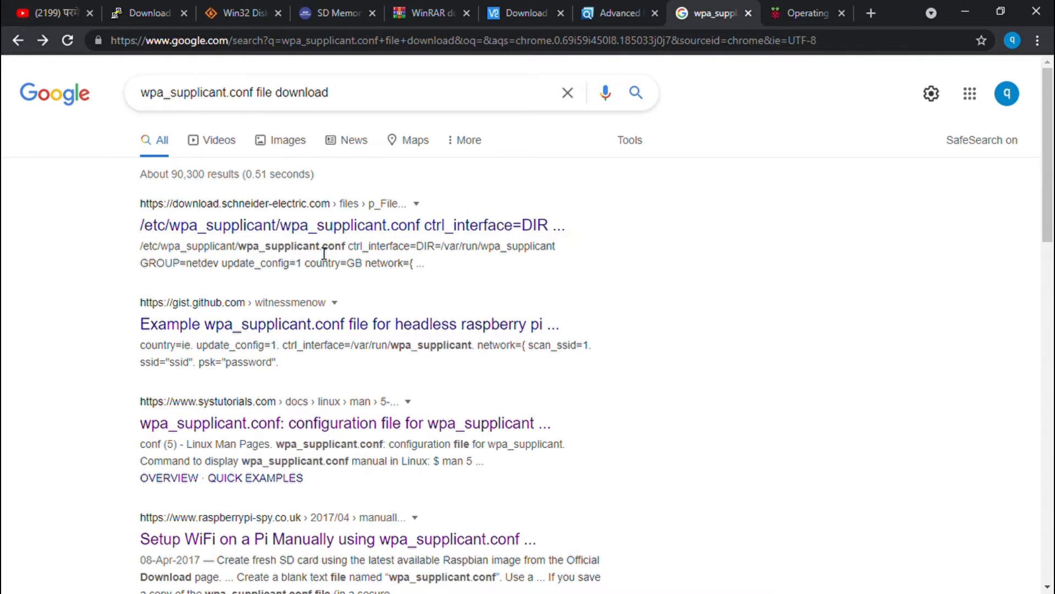
- Download 'Raspberry Pi OS with desktop' from the Raspberry Pi operating systems page
left_click(780, 2)
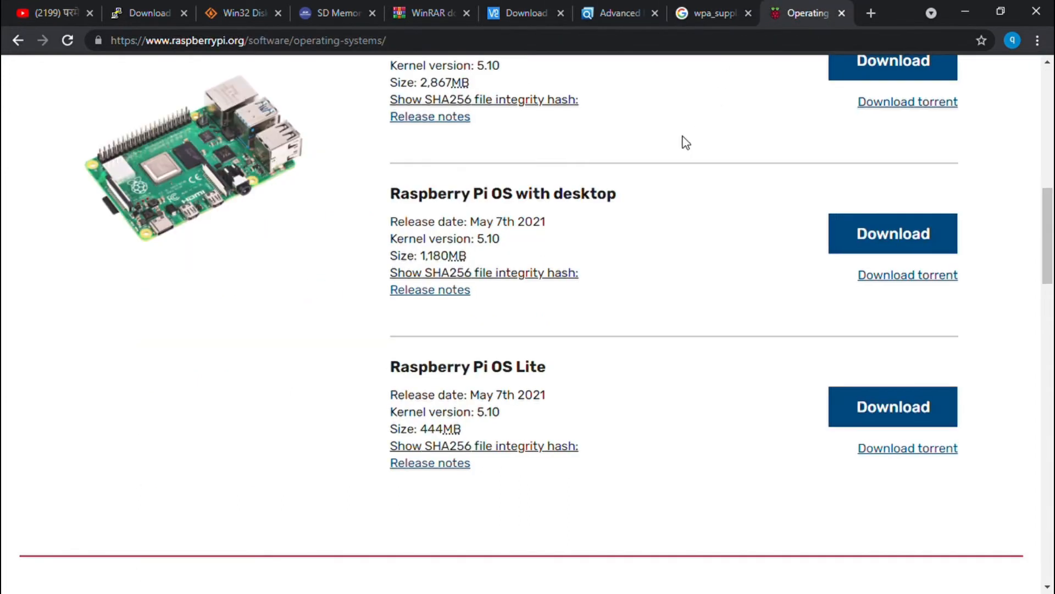
scroll(476, 181, "up", 4)
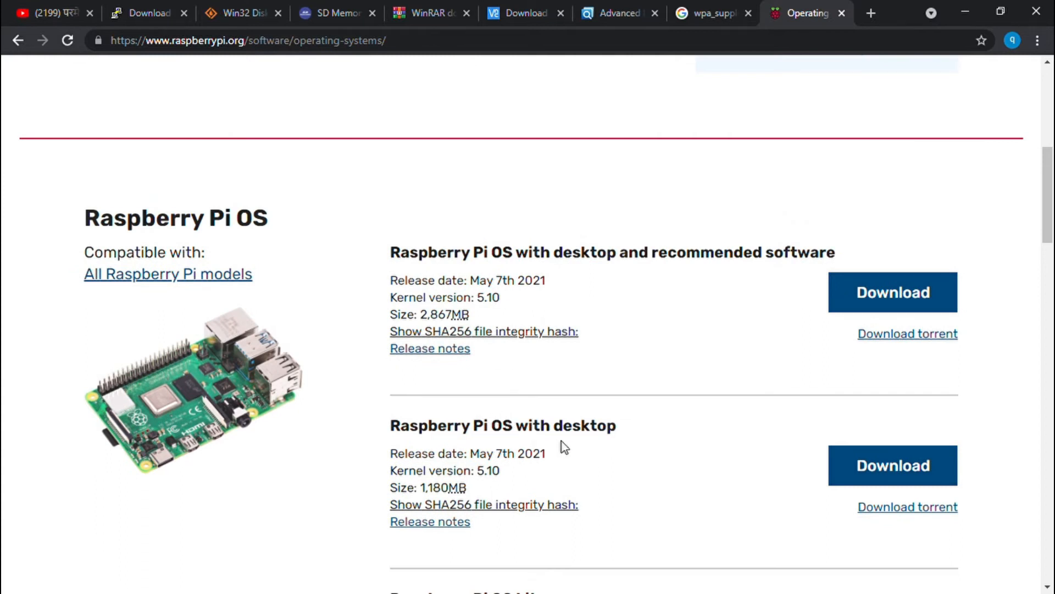
scroll(575, 458, "down", 3)
left_click(909, 313)
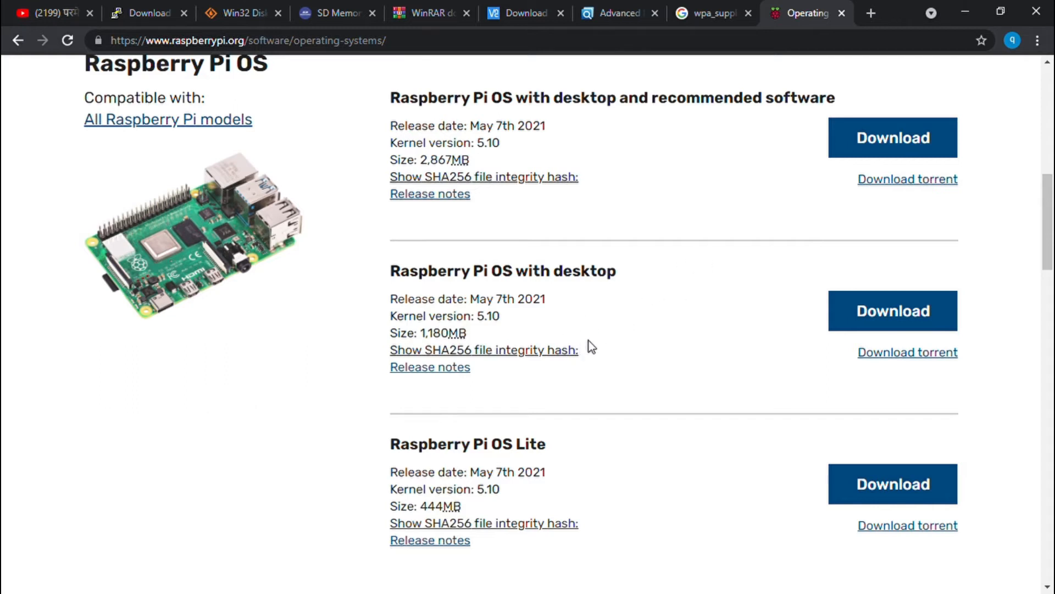
left_click(714, 16)
left_click(792, 9)
scroll(411, 294, "up", 3)
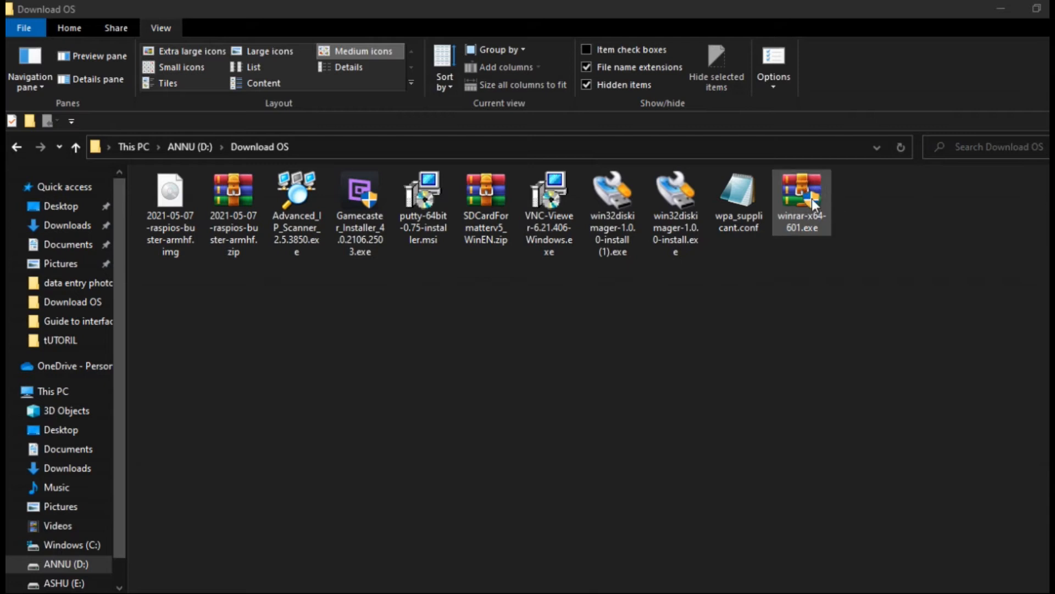
- In Download OS, select winrar-x64-601.exe and then the SDCardFormatterv5_WinEN.zip archive
left_click(818, 209)
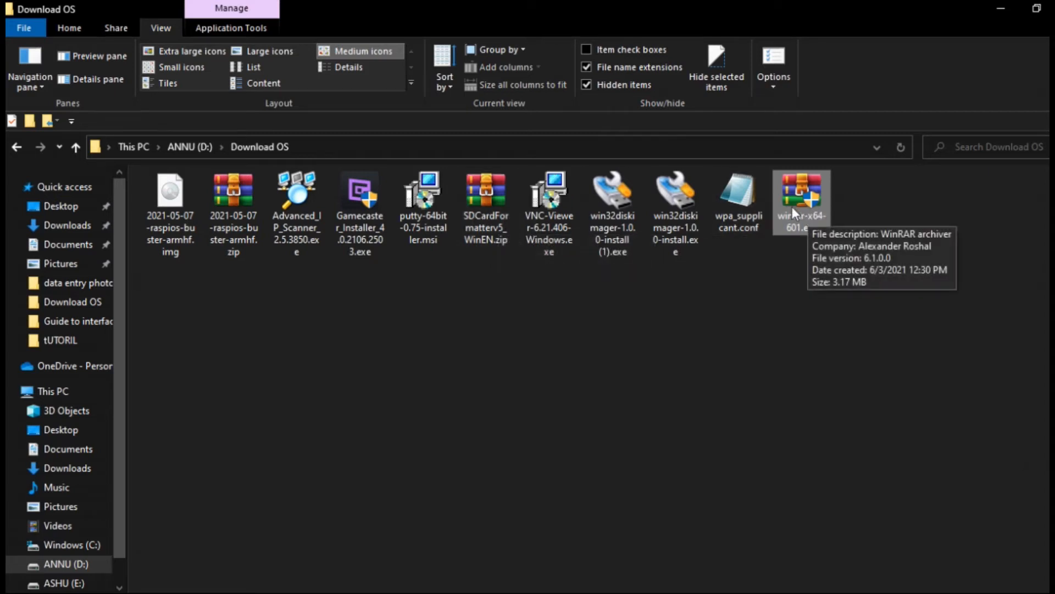
left_click(494, 218)
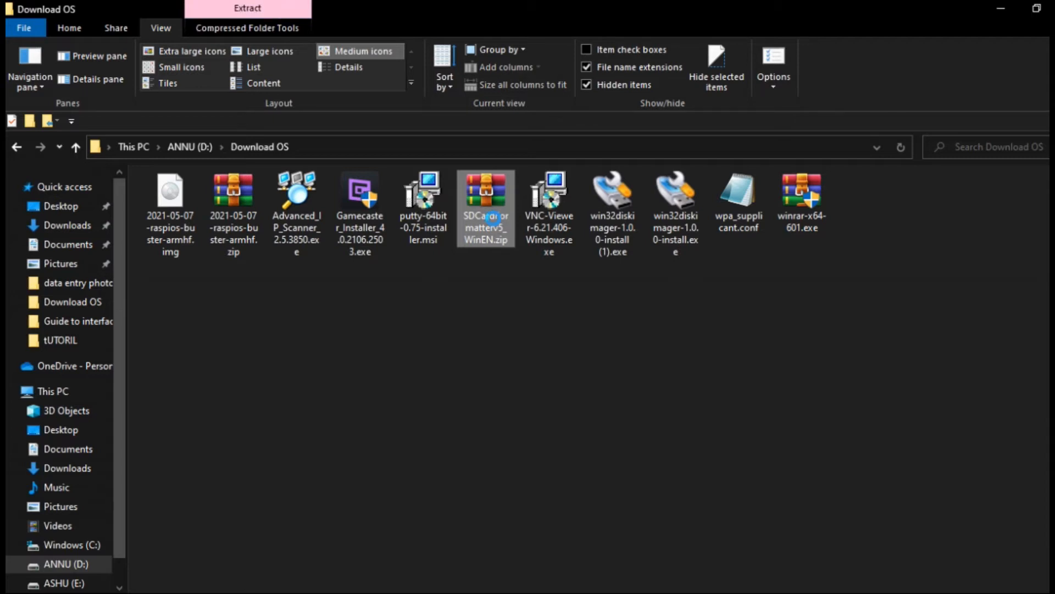
- Extract SDCardFormatterv5_WinEN.zip here and check the new folder's setup file
right_click(493, 219)
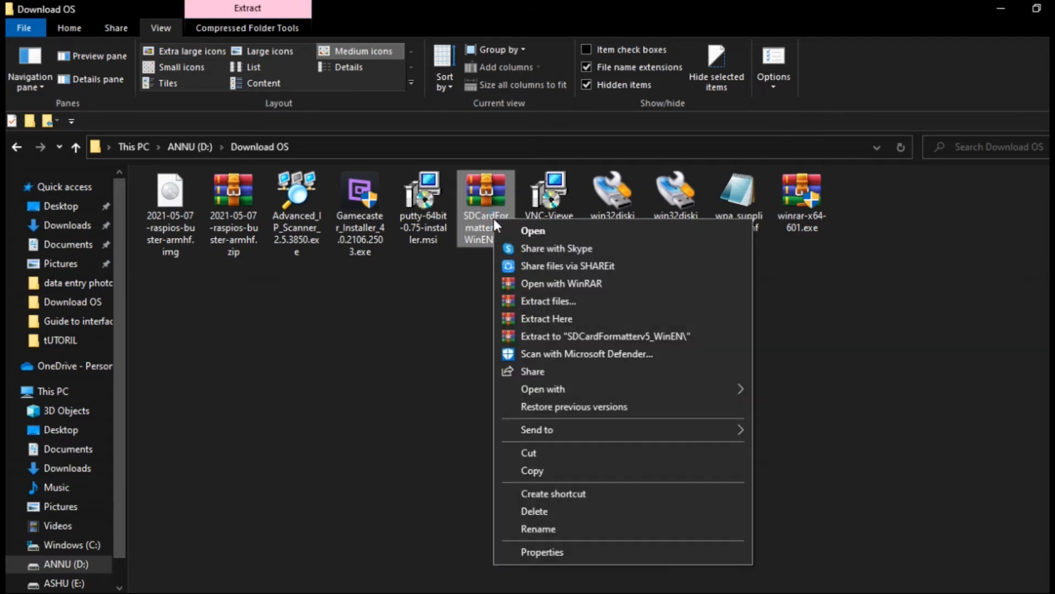
left_click(558, 319)
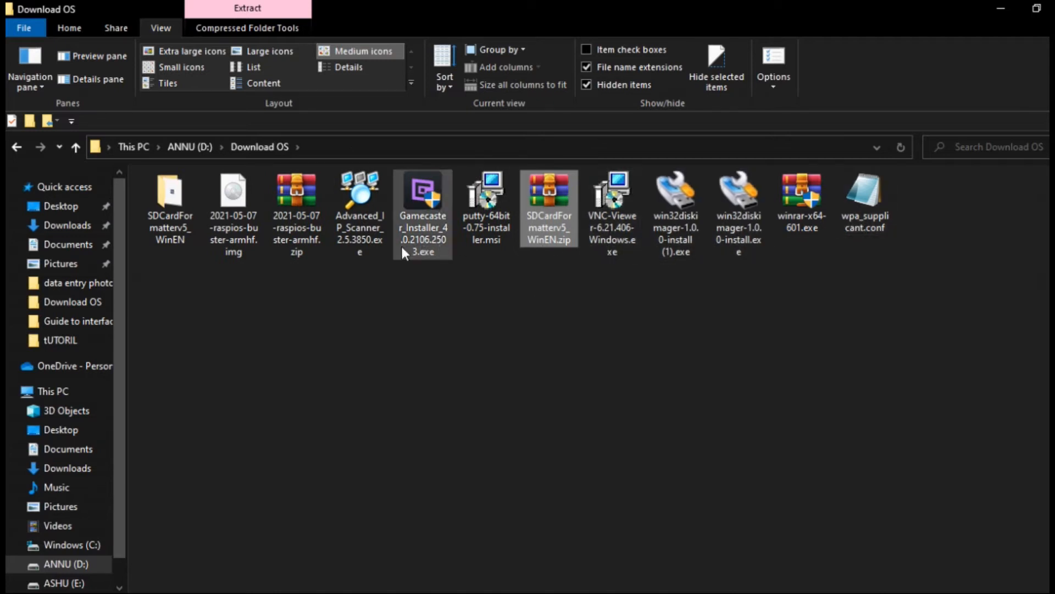
double_click(190, 226)
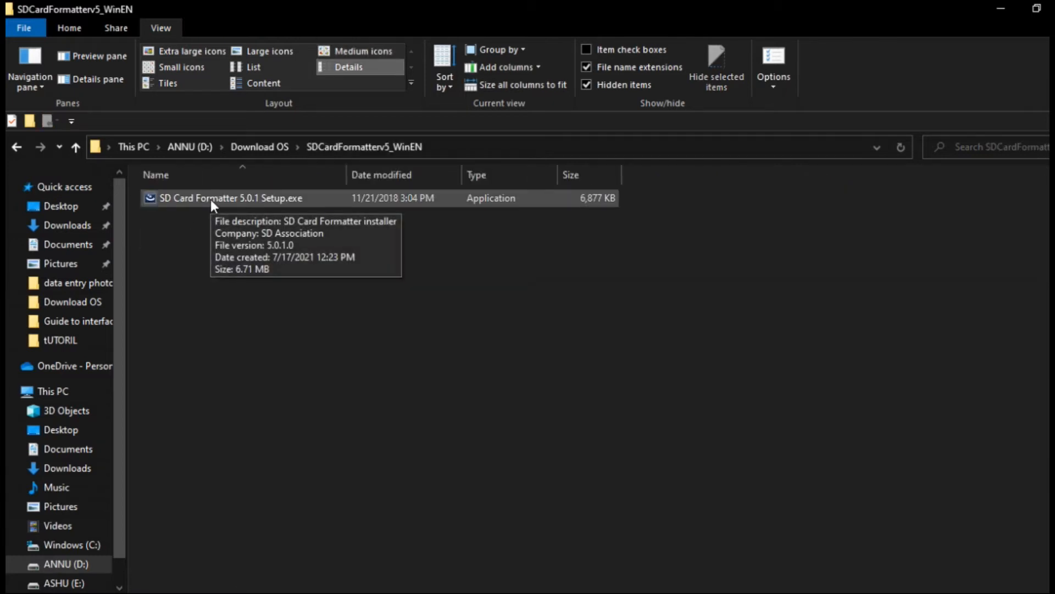
key("alt+Left")
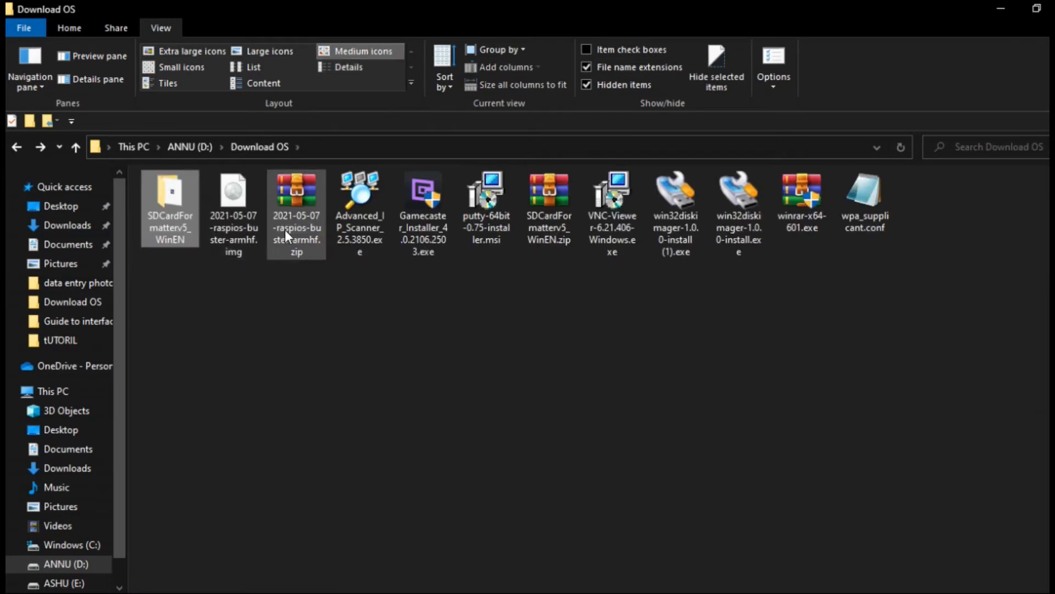
- Select the Raspberry Pi OS zip and view its context menu without extracting
left_click(284, 230)
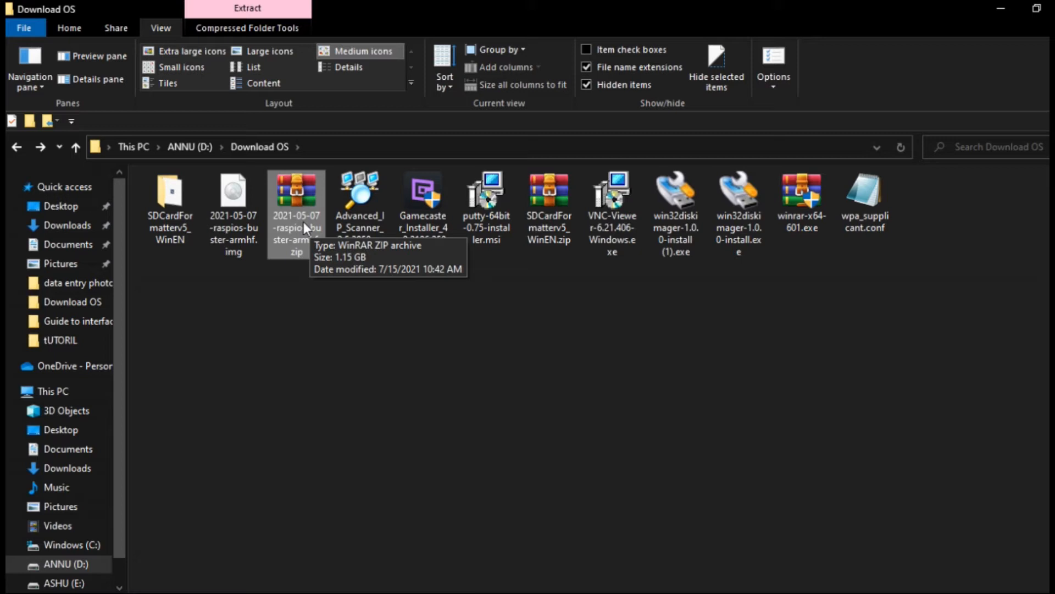
right_click(304, 222)
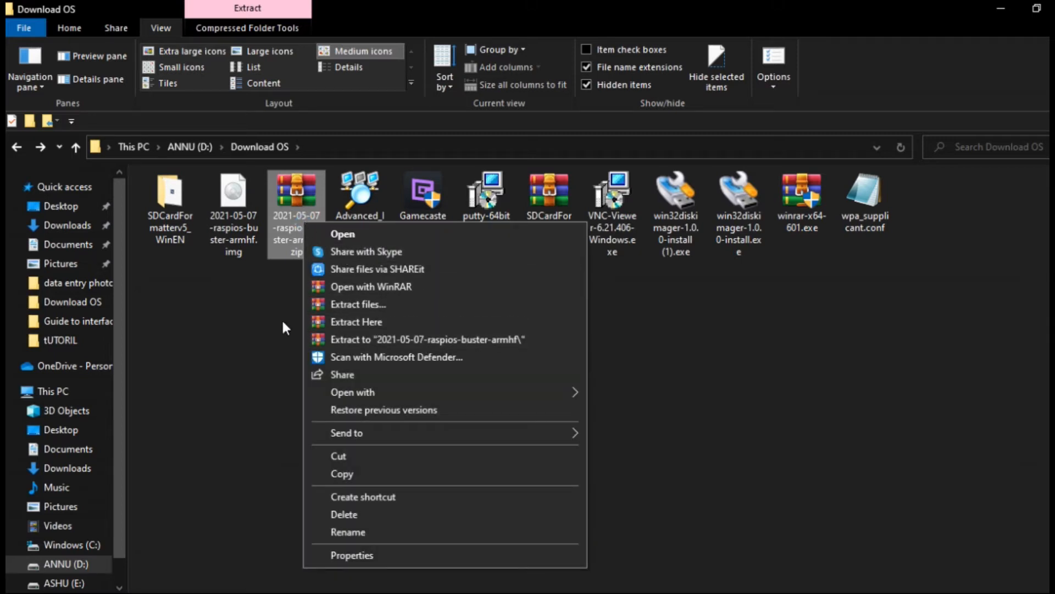
left_click(265, 307)
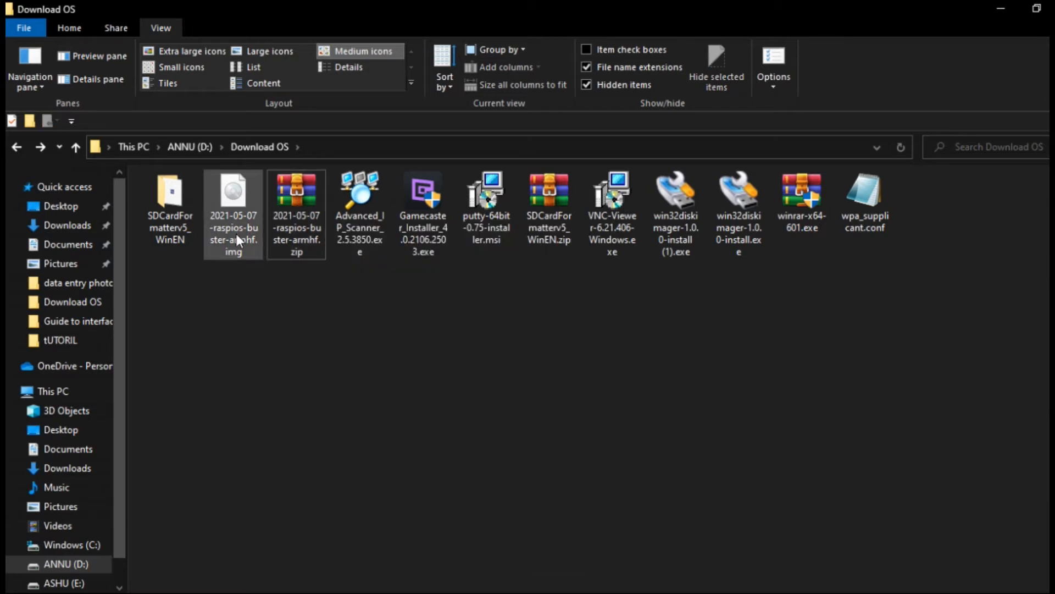
mouse_move(238, 217)
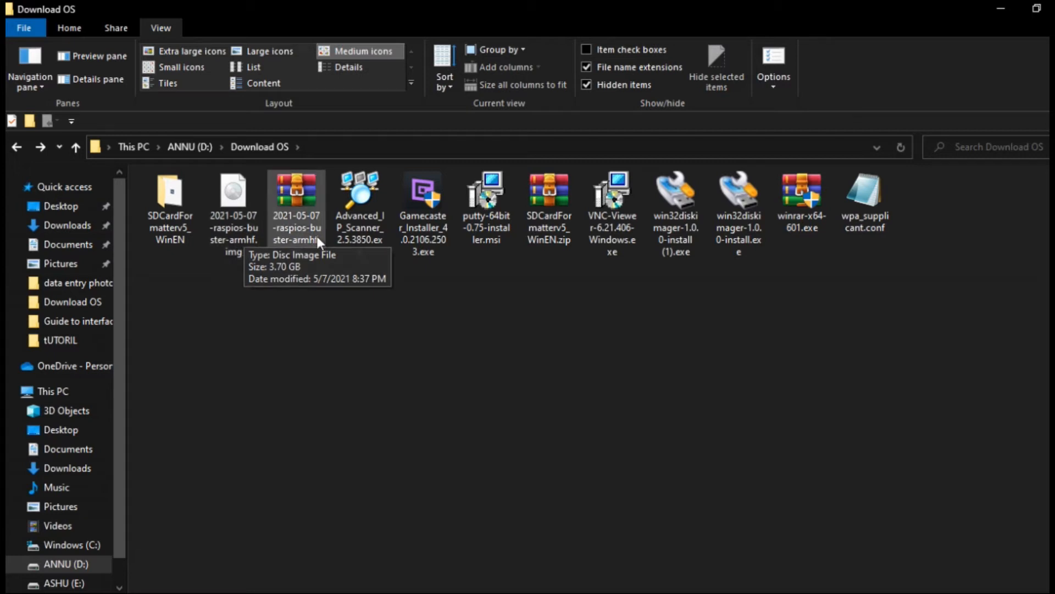
mouse_move(813, 225)
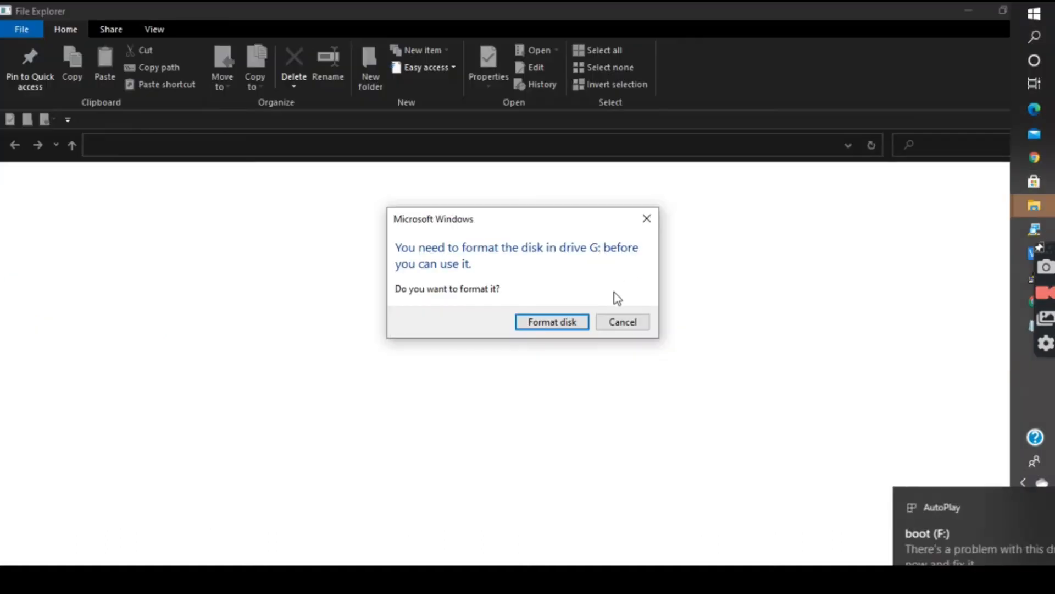
- Cancel the drive G: format prompt, acknowledge the error, and view This PC's drives
left_click(622, 326)
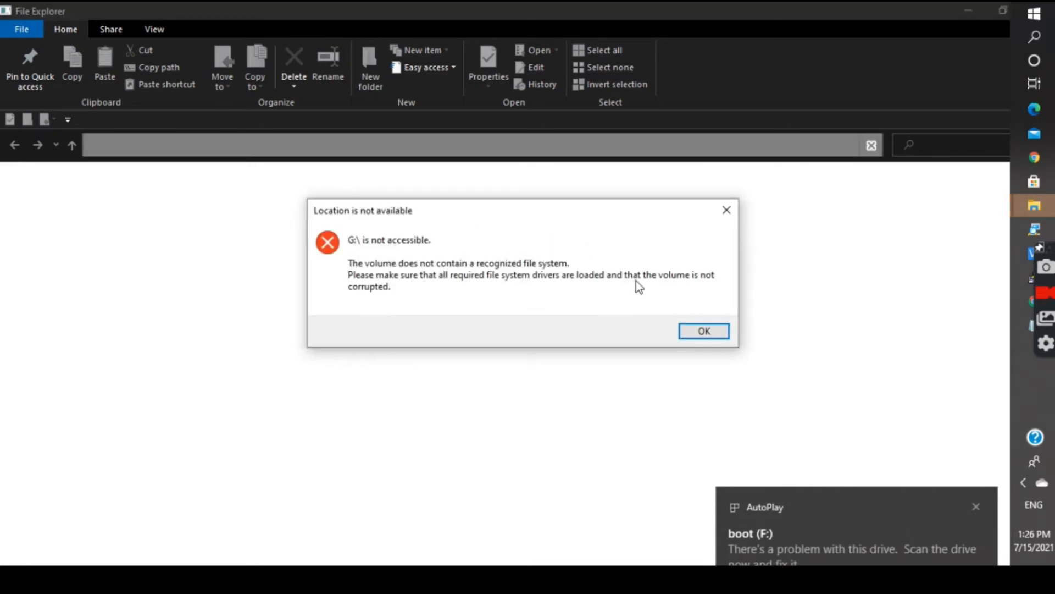
left_click(702, 330)
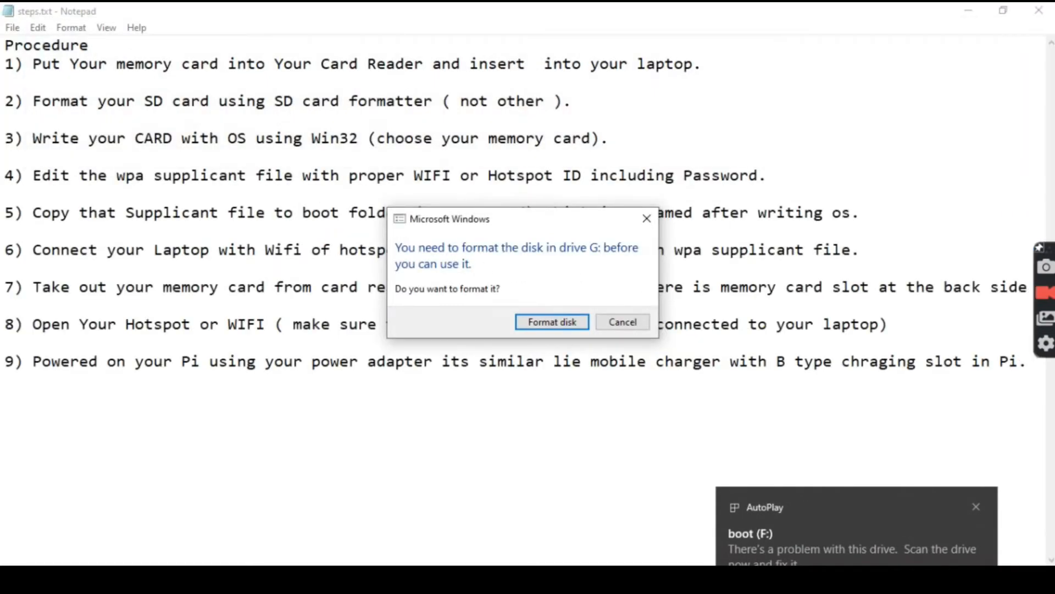
left_click(1040, 206)
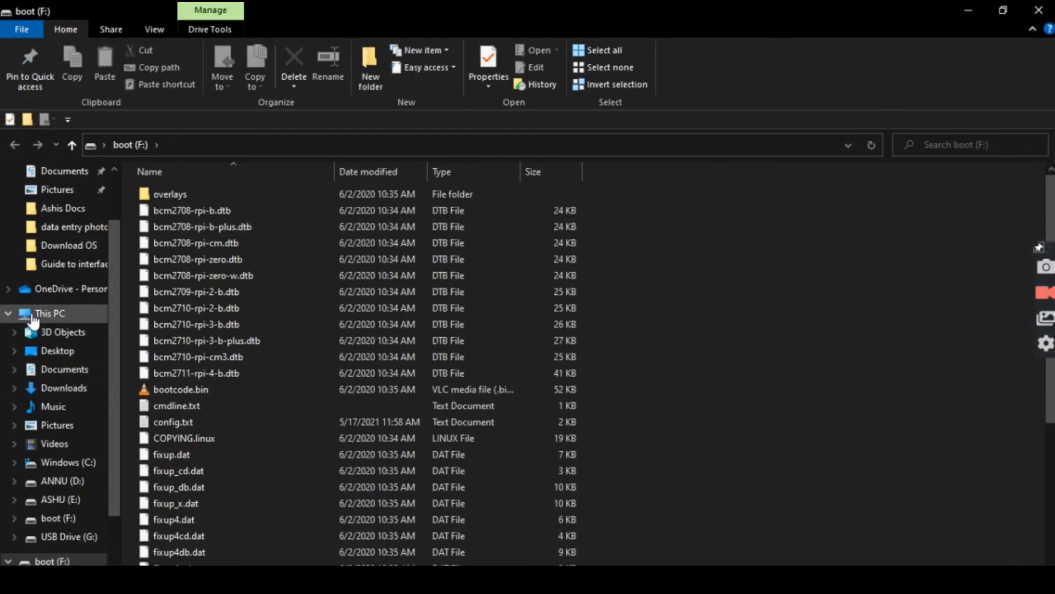
left_click(51, 312)
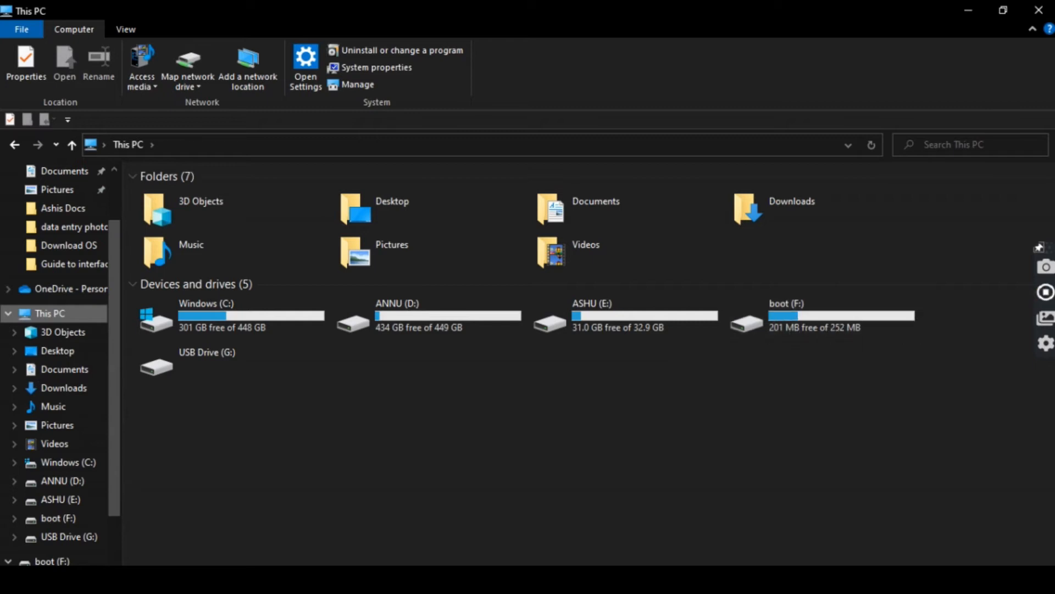
- Open the Windows Start menu
mouse_move(1054, 265)
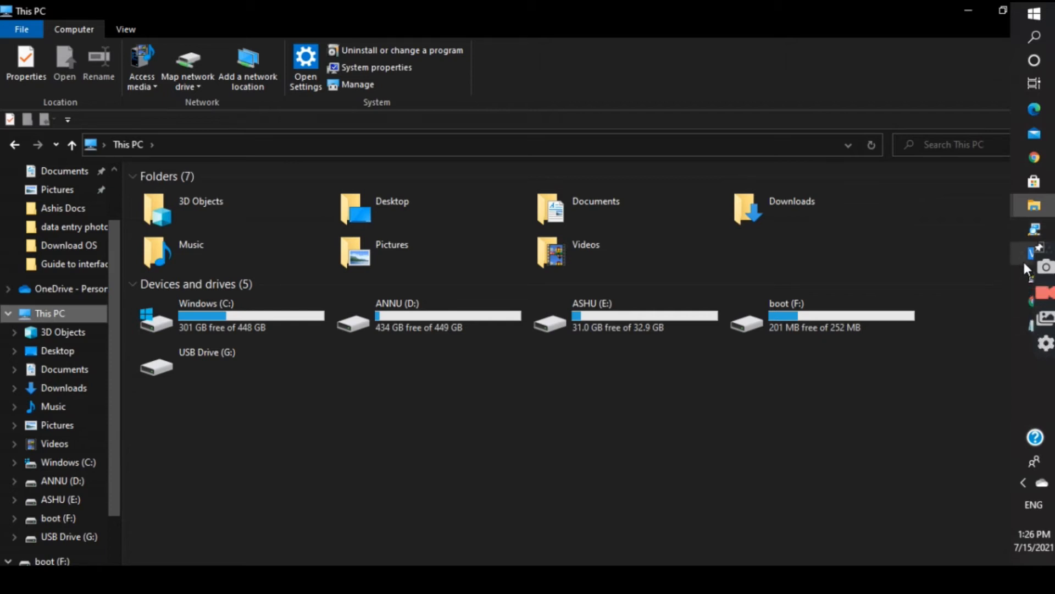
mouse_move(1026, 324)
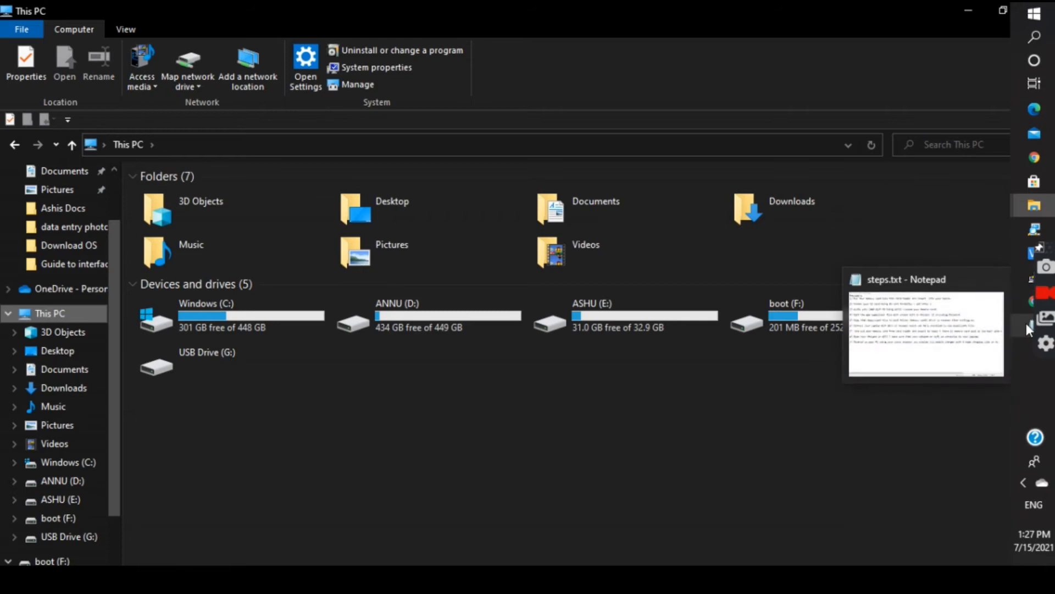
left_click(1036, 21)
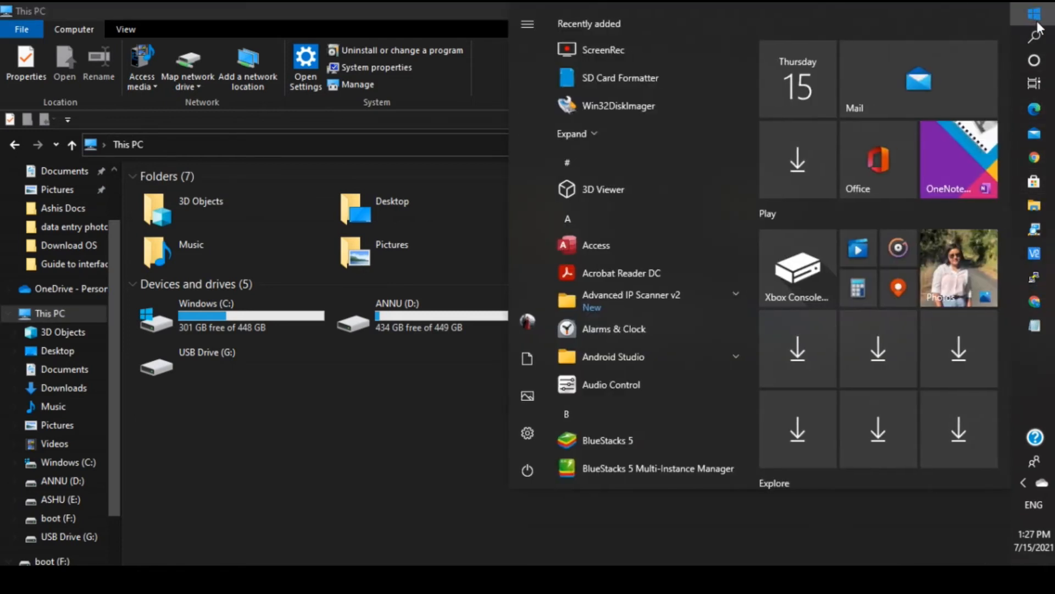
- Launch SD Card Formatter, keep F:\ - boot (29.72 GB) selected, and close it without formatting
left_click(638, 78)
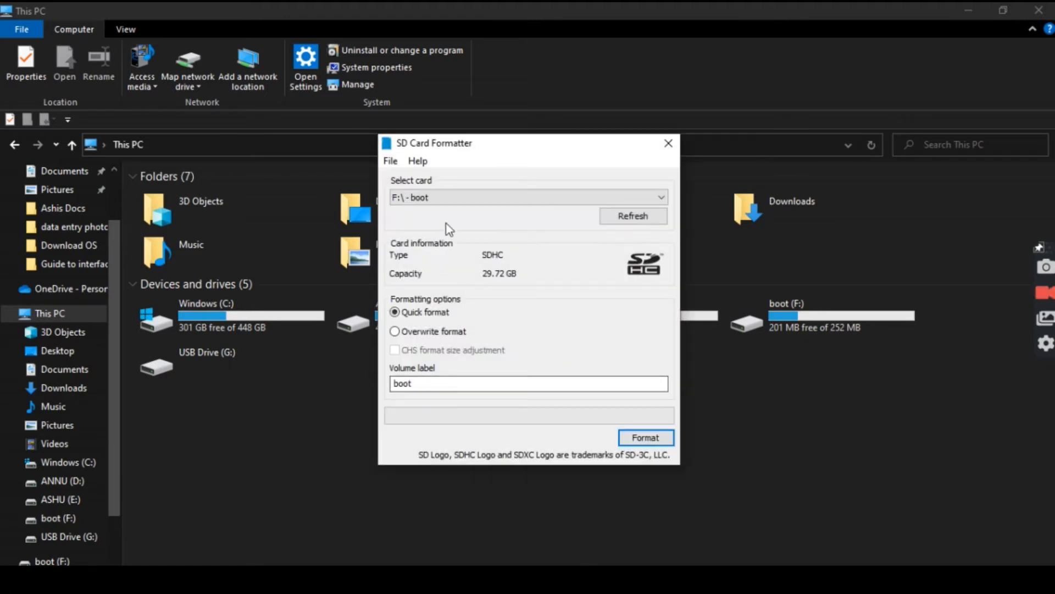
left_click(451, 196)
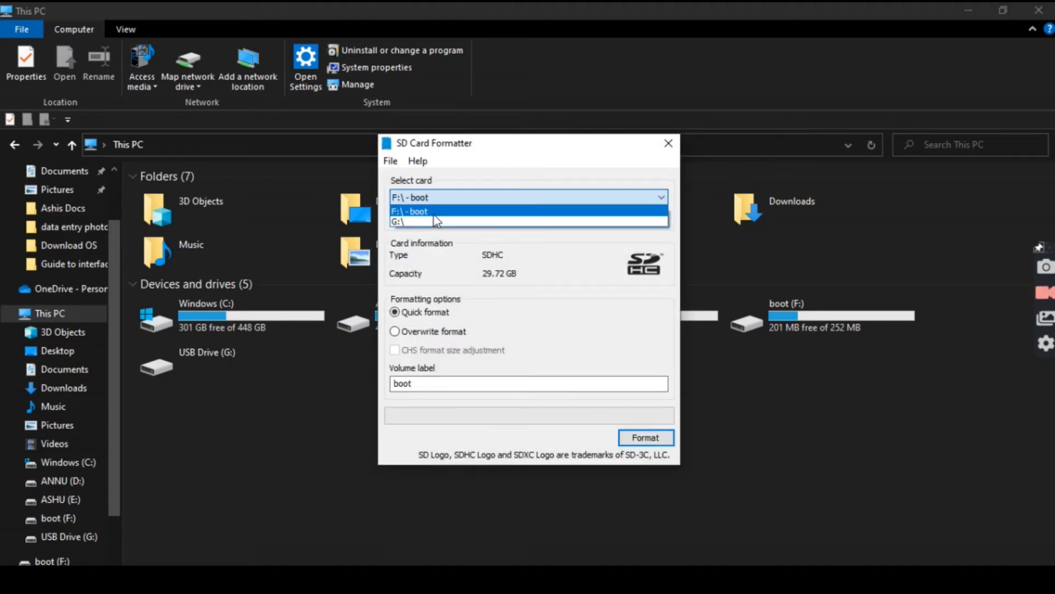
left_click(434, 213)
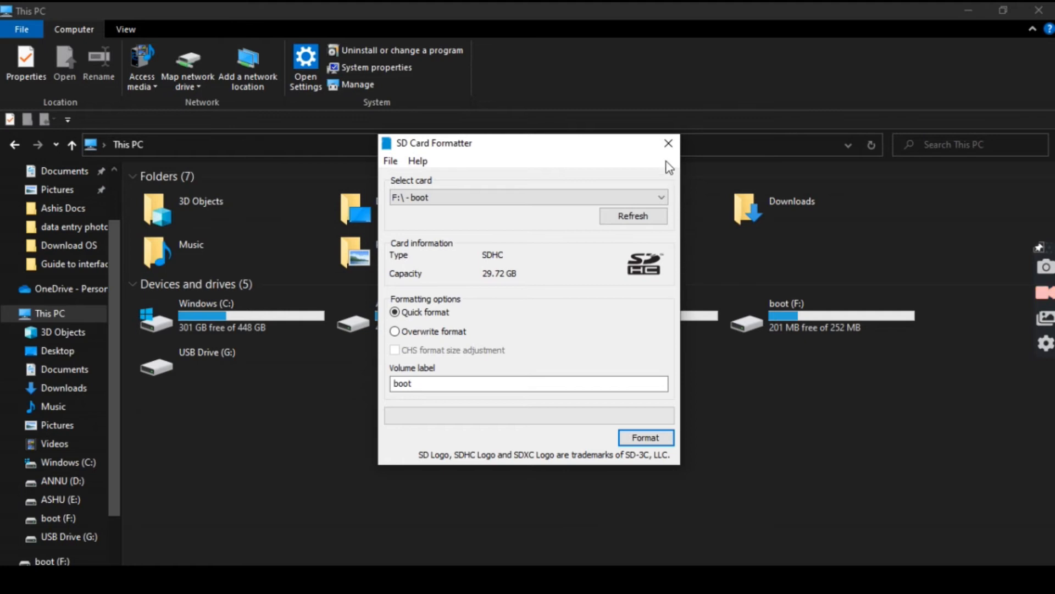
left_click(667, 144)
mouse_move(1029, 341)
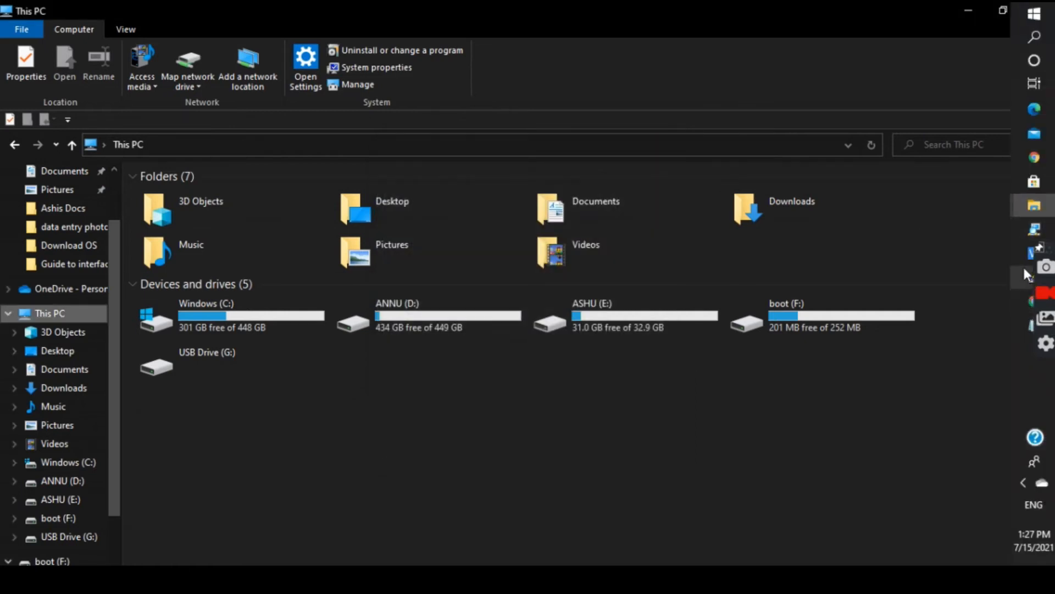
- Begin a Start menu search for 'win', then dismiss it
left_click(1032, 13)
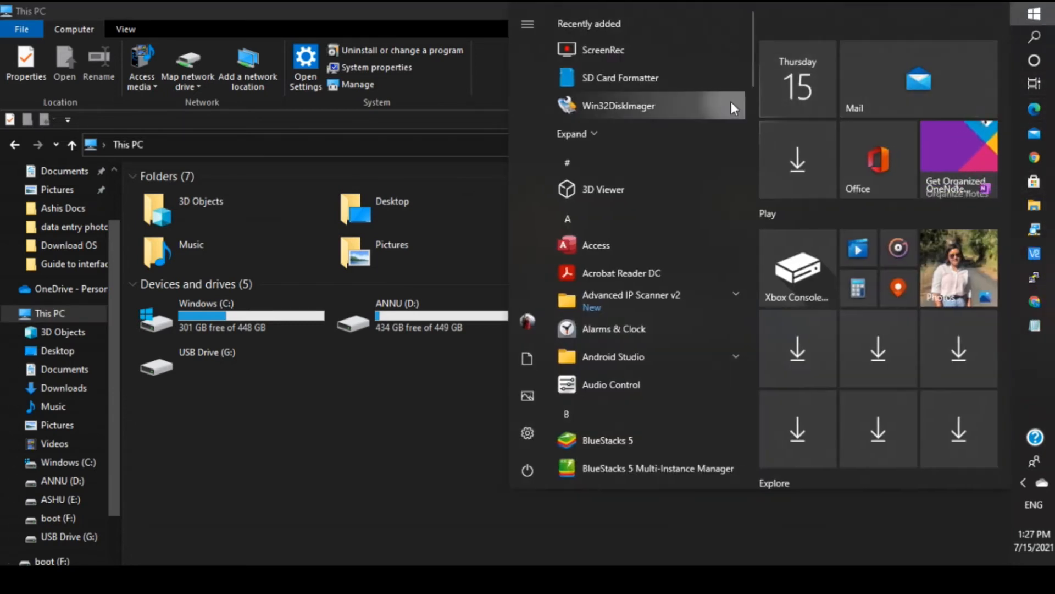
type("win")
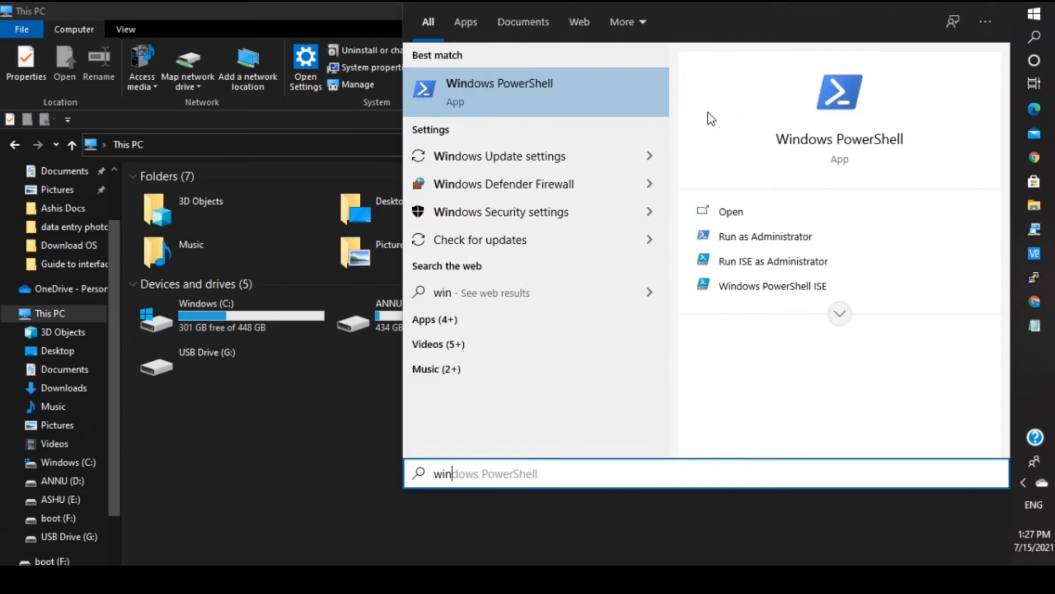
left_click(295, 464)
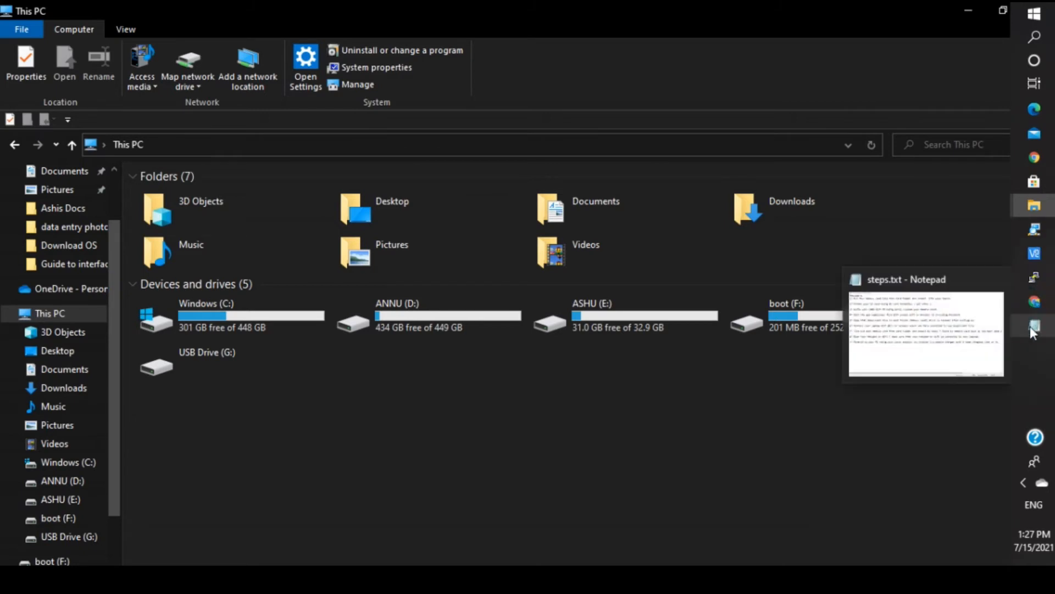
mouse_move(1031, 296)
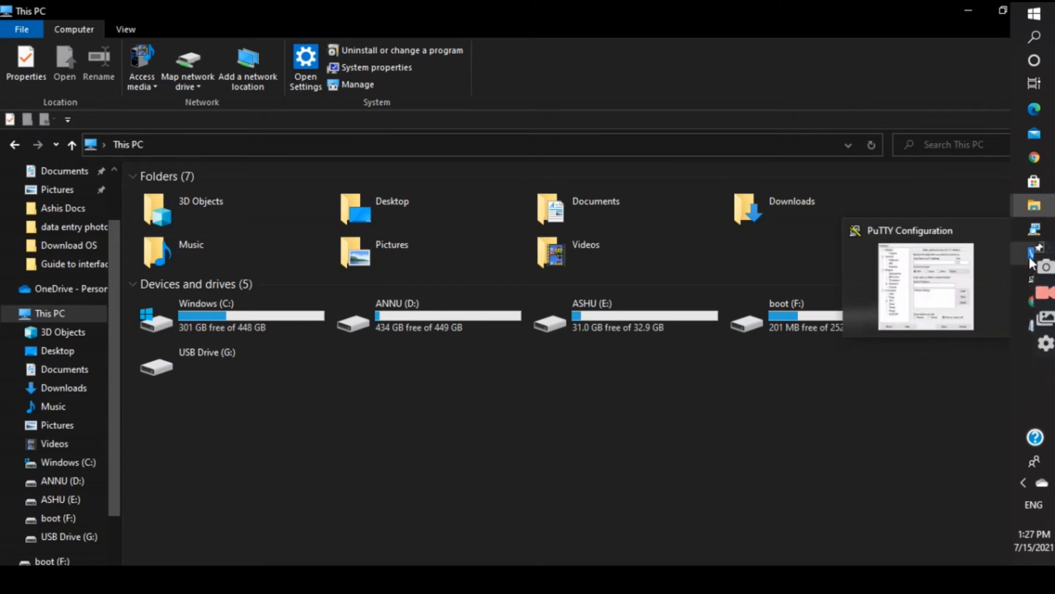
mouse_move(1030, 225)
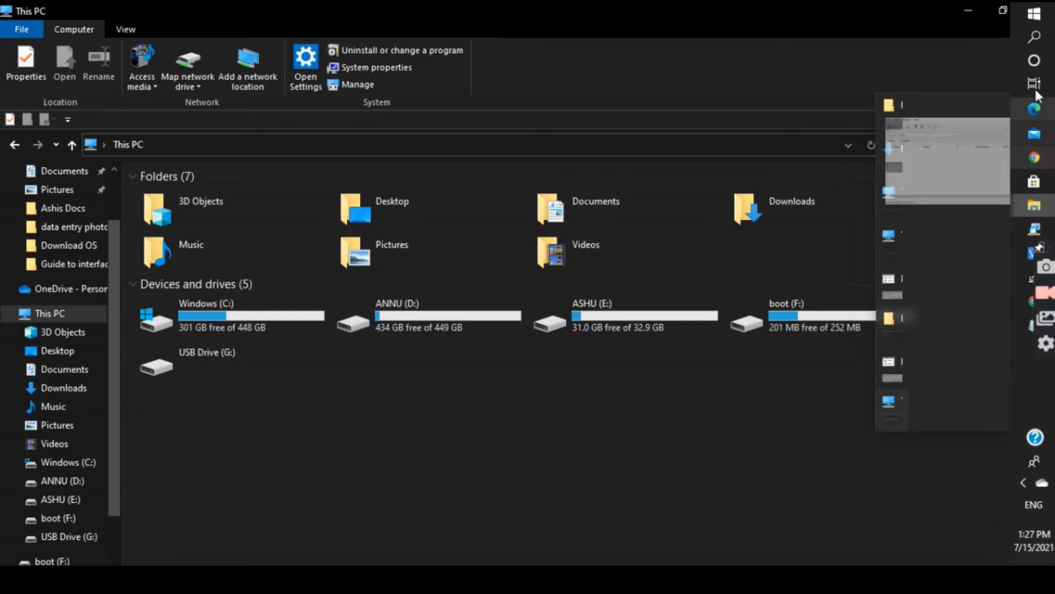
- Search for Win32DiskImager in Start, launch it, then bring File Explorer to the front
left_click(1036, 14)
type("win")
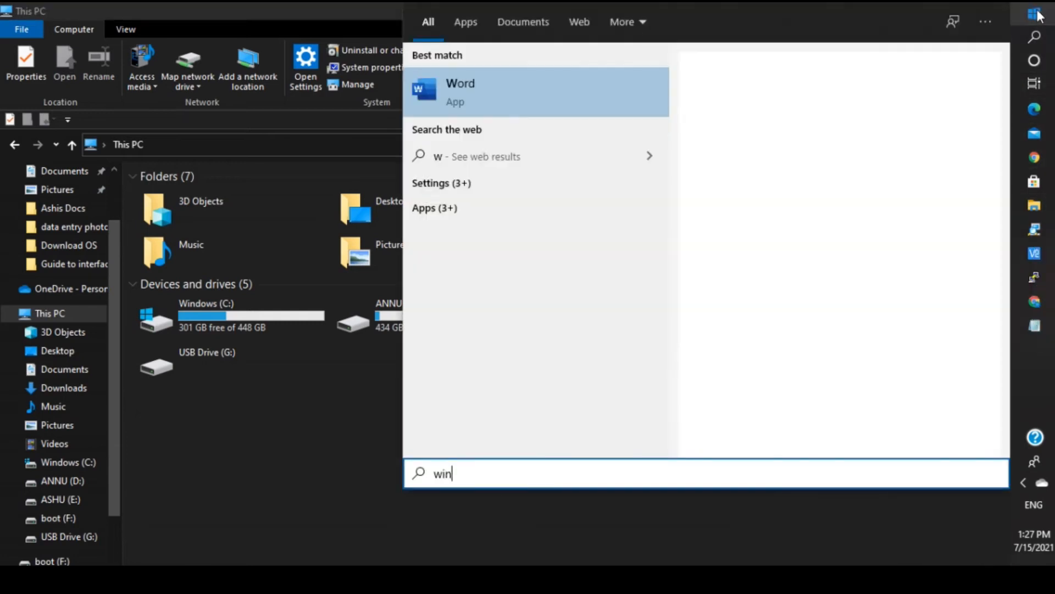
type(" 32")
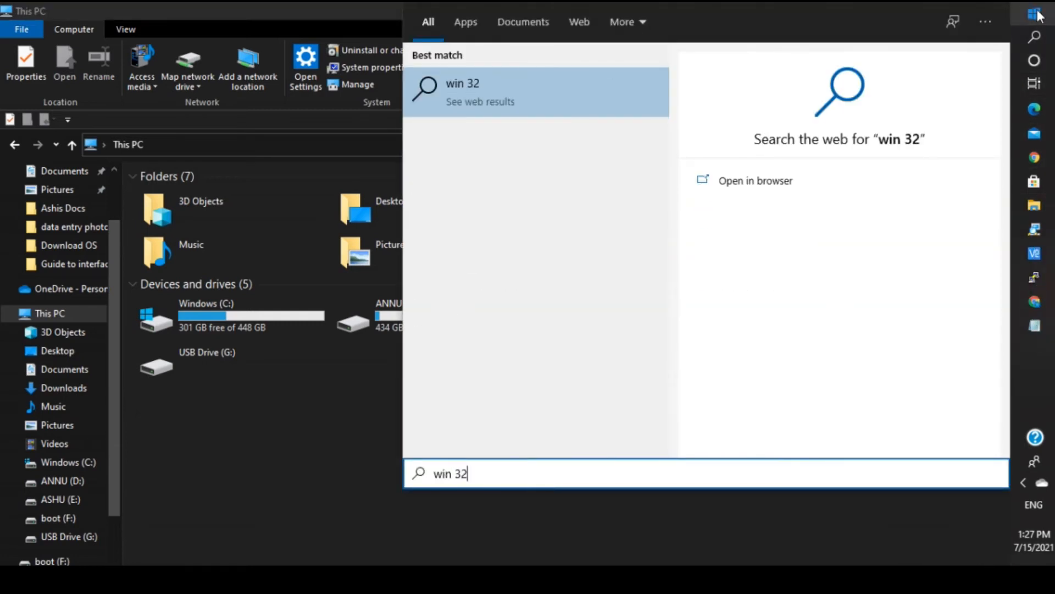
key("BackSpace")
key("BackSpace")
key("BackSpace")
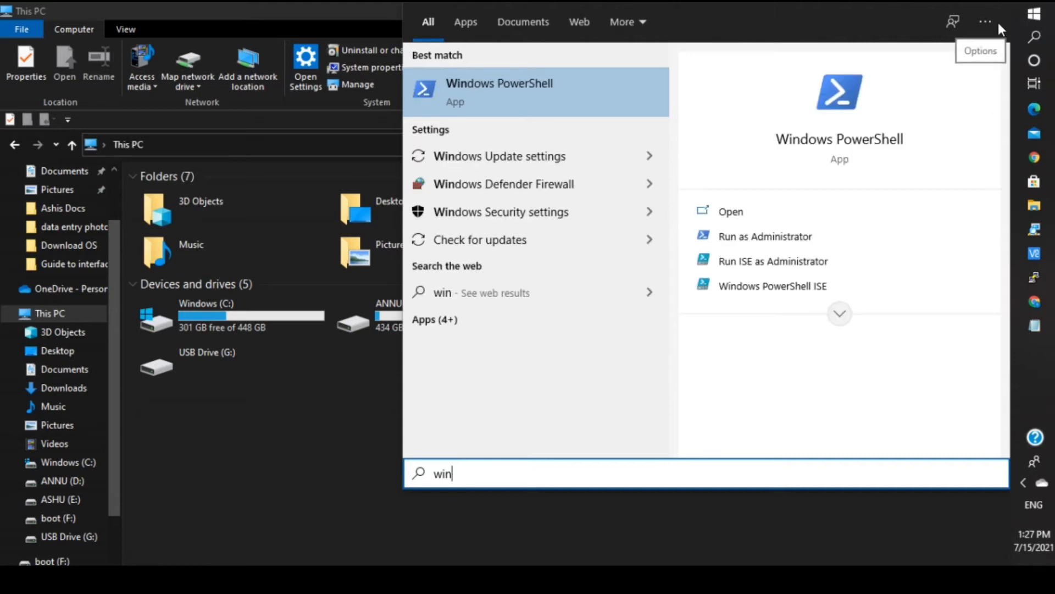
type("32")
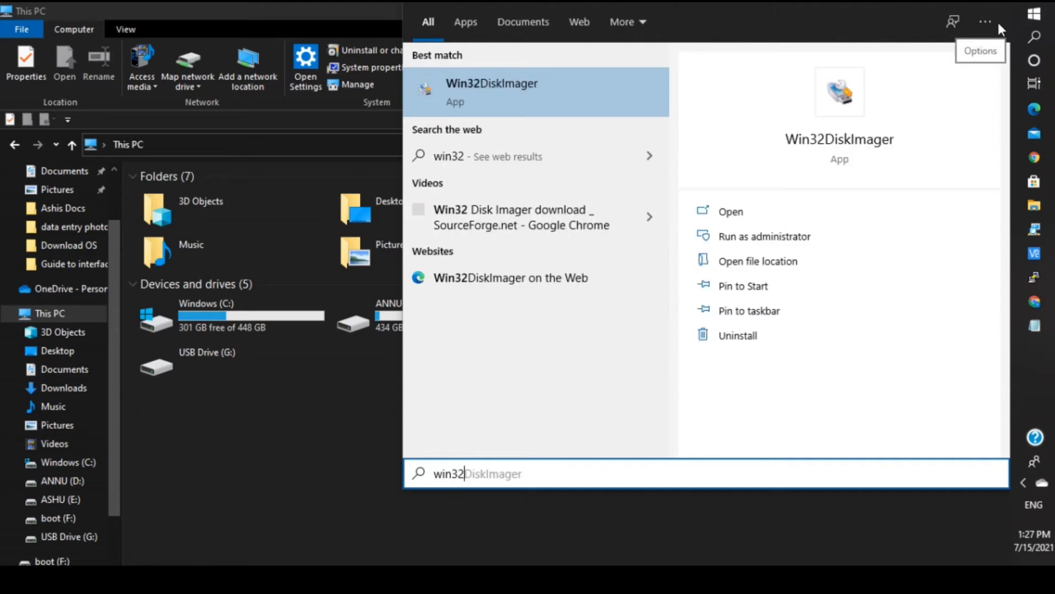
left_click(542, 84)
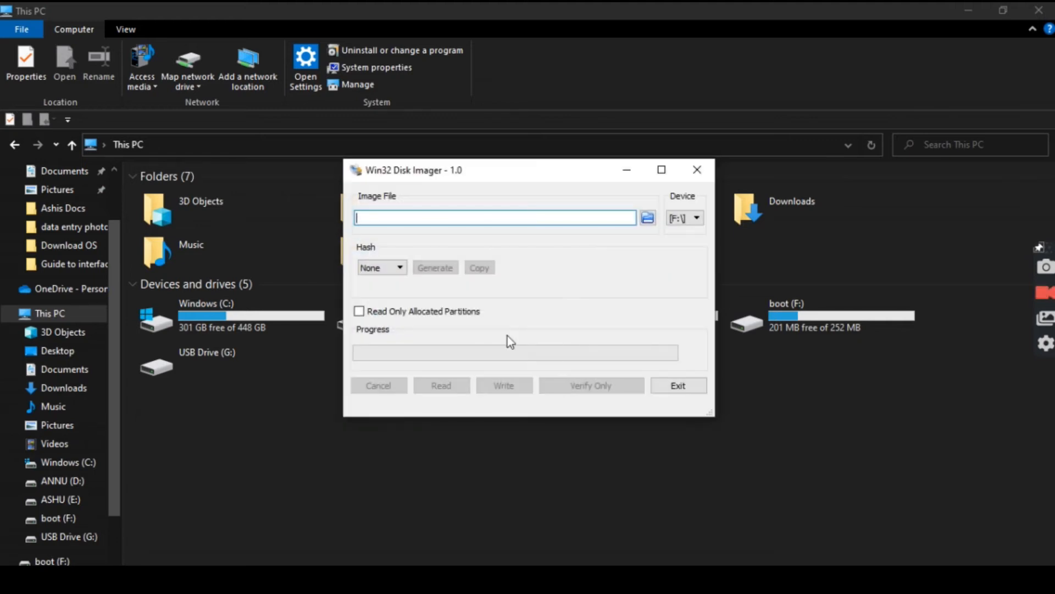
left_click(612, 219)
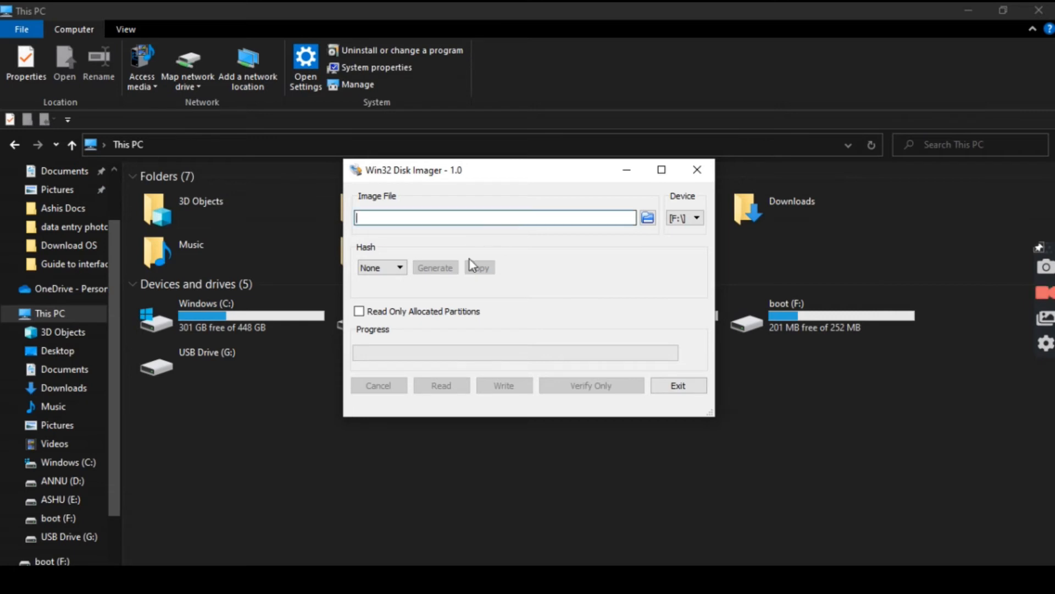
left_click(296, 391)
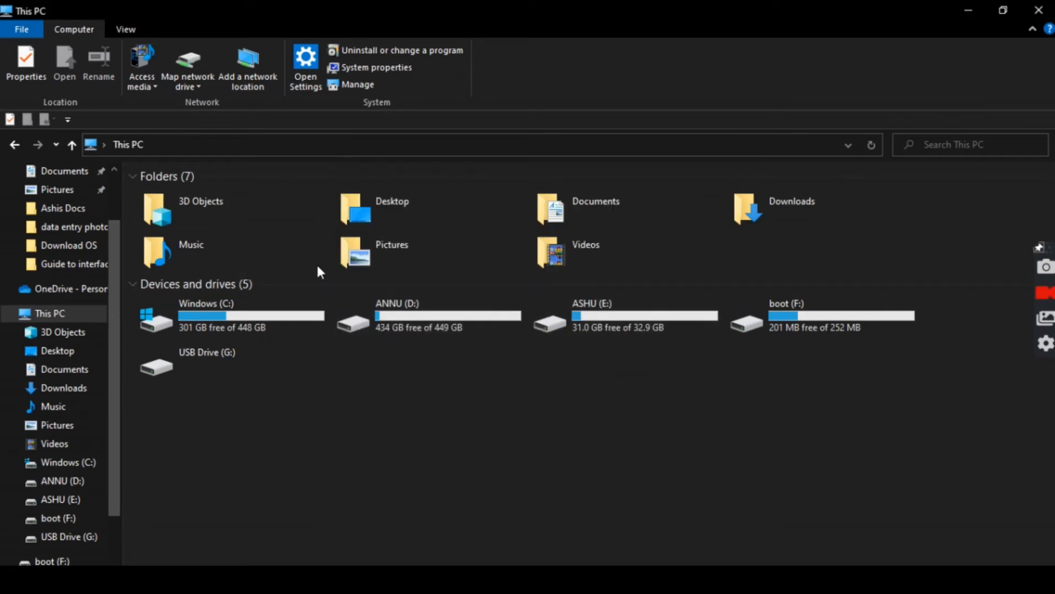
- Open ANNU (D:) > Download OS and select the raspios zip archive
left_click(762, 195)
double_click(762, 194)
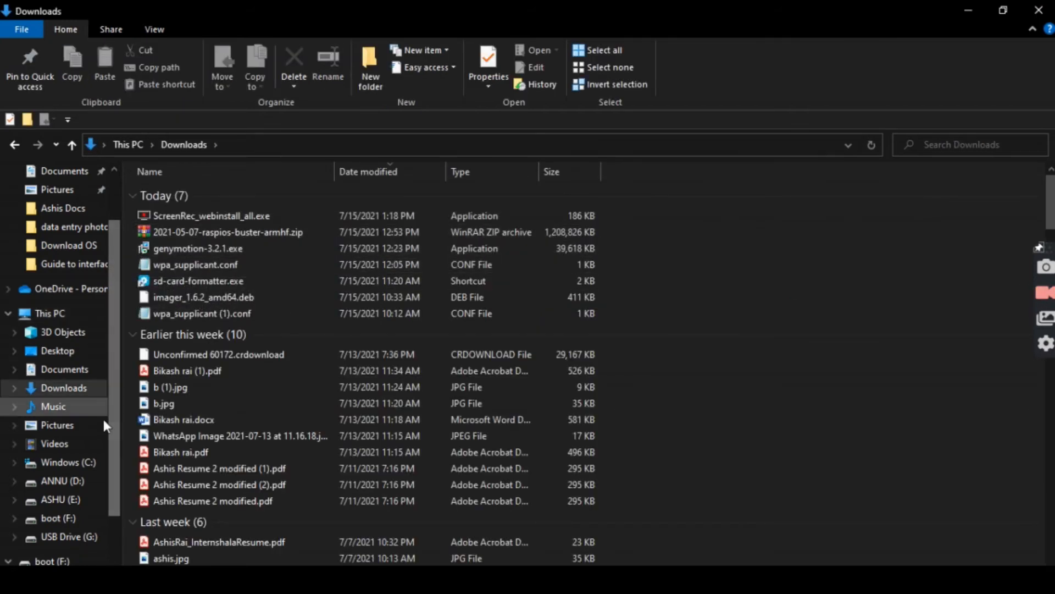
left_click(74, 484)
left_click(185, 227)
double_click(185, 225)
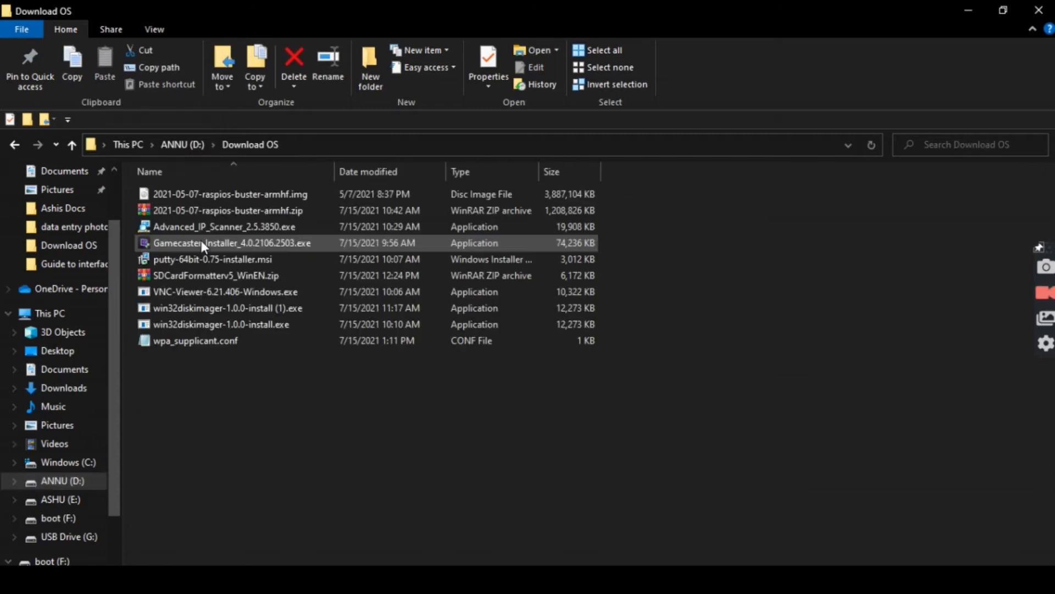
left_click(213, 213)
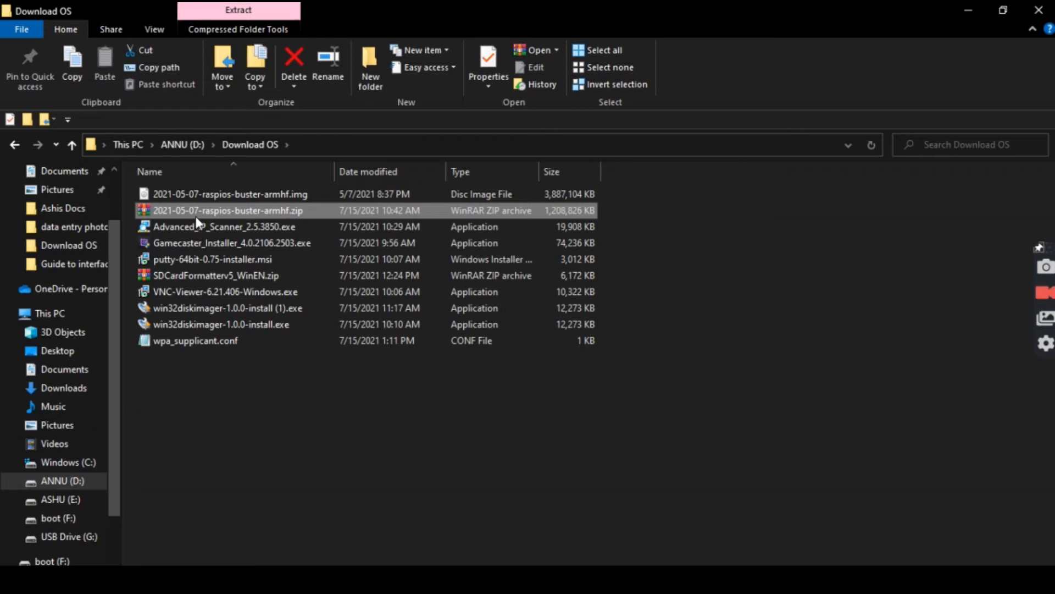
- View the zip's extraction options without extracting, then select the 2021-05-07-raspios-buster-armhf.img image
right_click(571, 208)
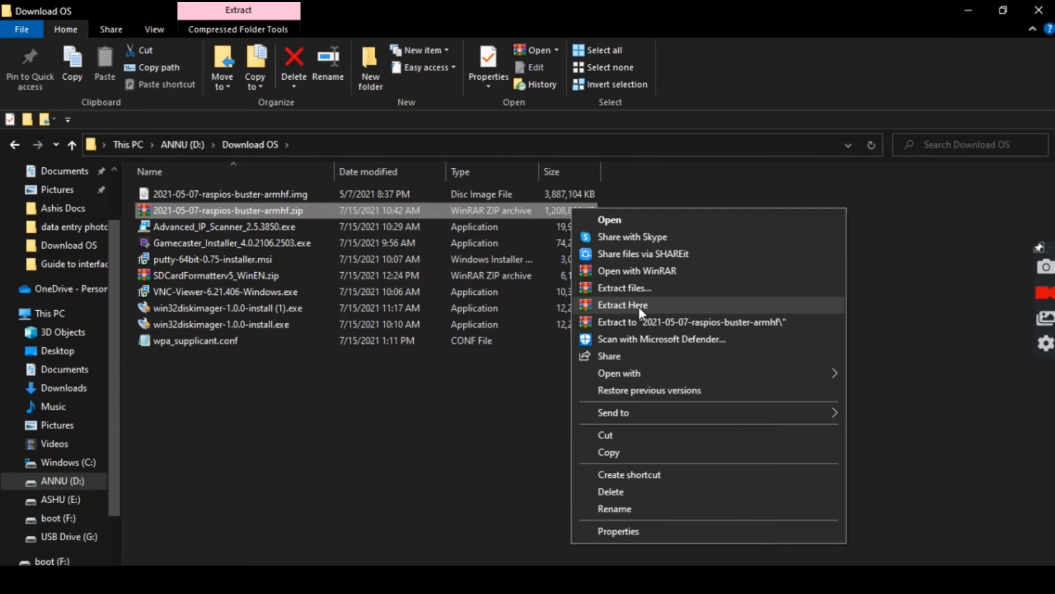
left_click(341, 213)
right_click(404, 209)
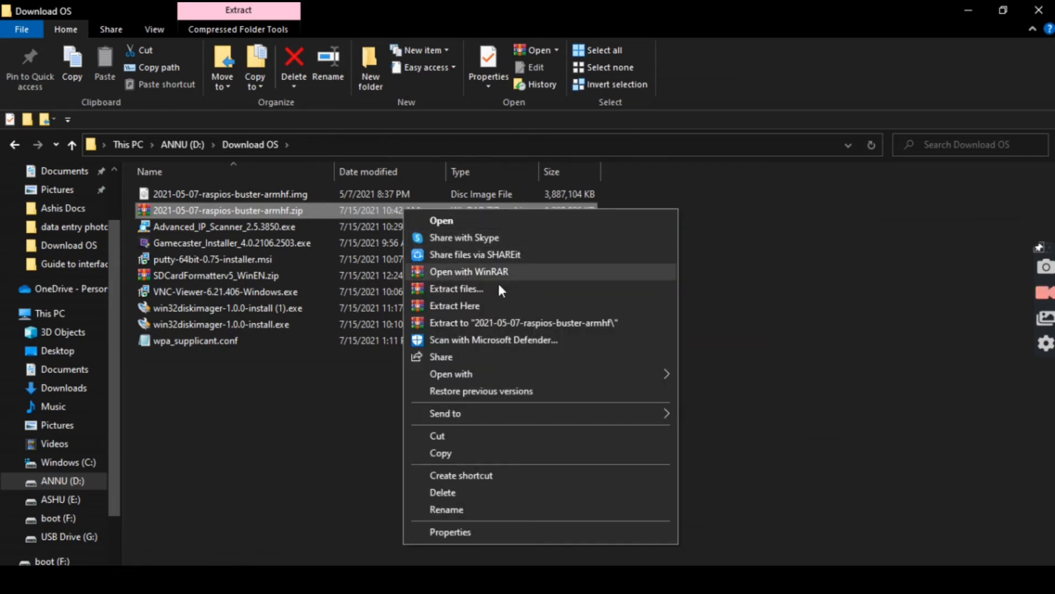
left_click(781, 263)
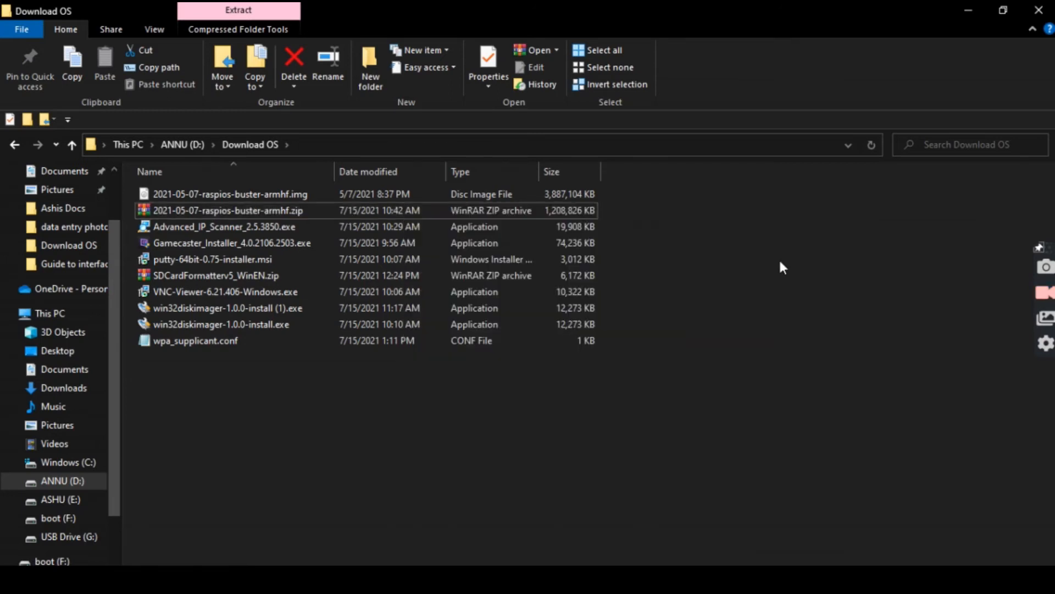
left_click(230, 194)
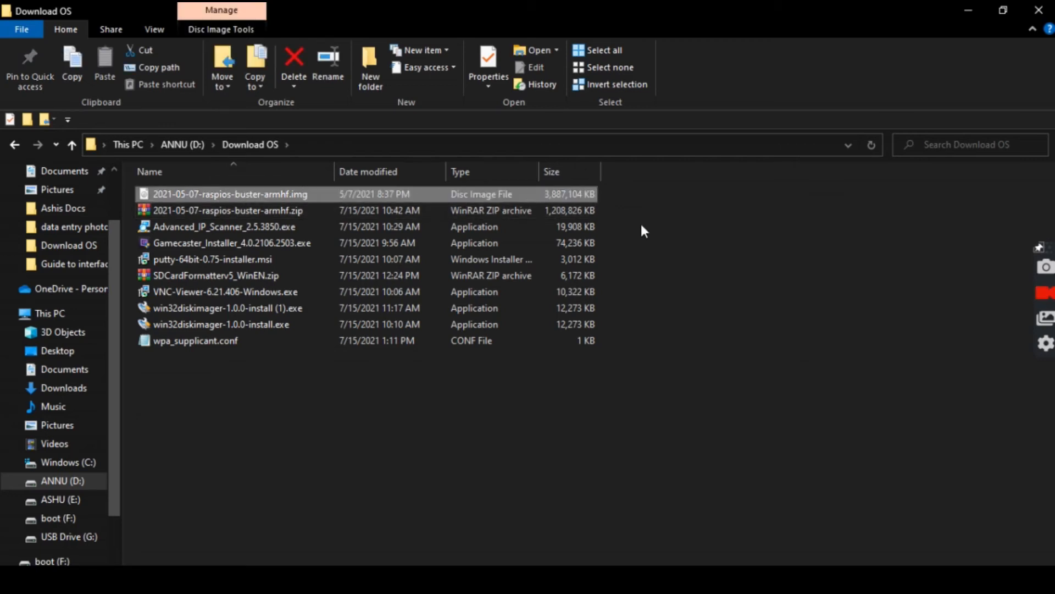
mouse_move(1038, 241)
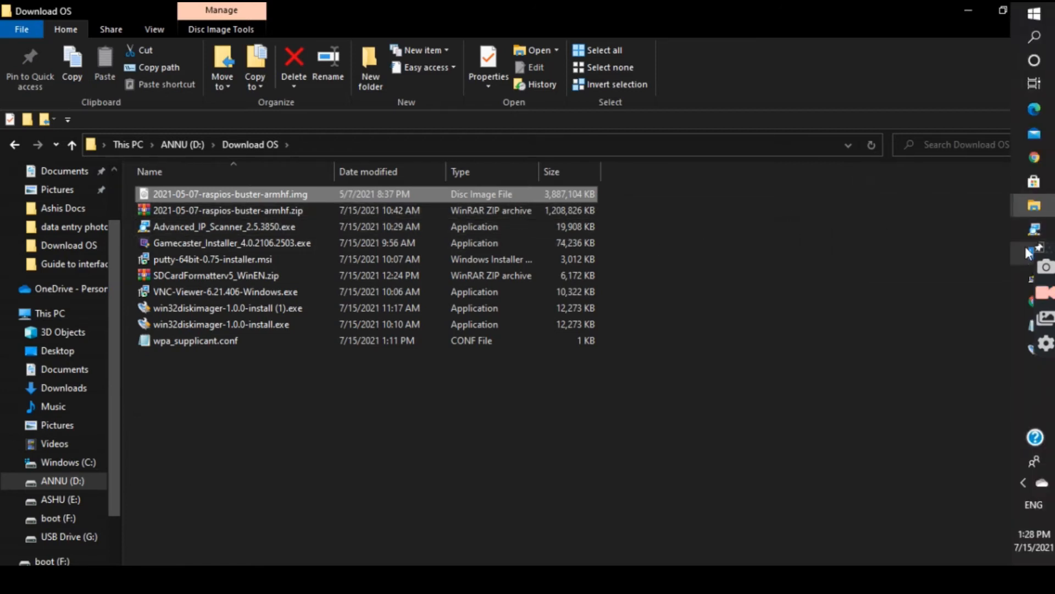
- Back in Win32 Disk Imager, keep F:\ as the target device
left_click(1032, 351)
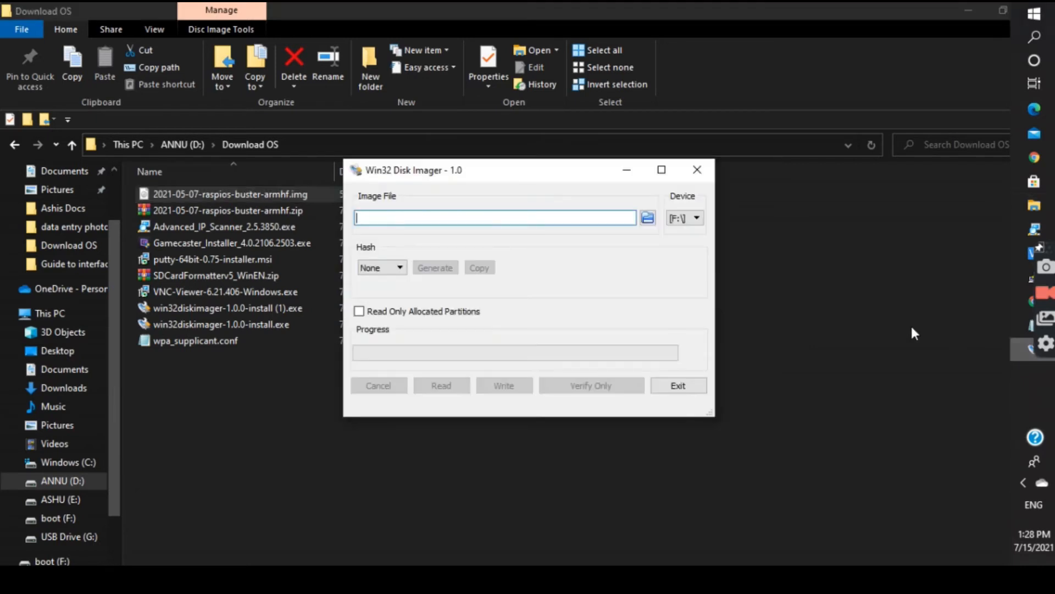
left_click(682, 225)
left_click(684, 230)
left_click(685, 224)
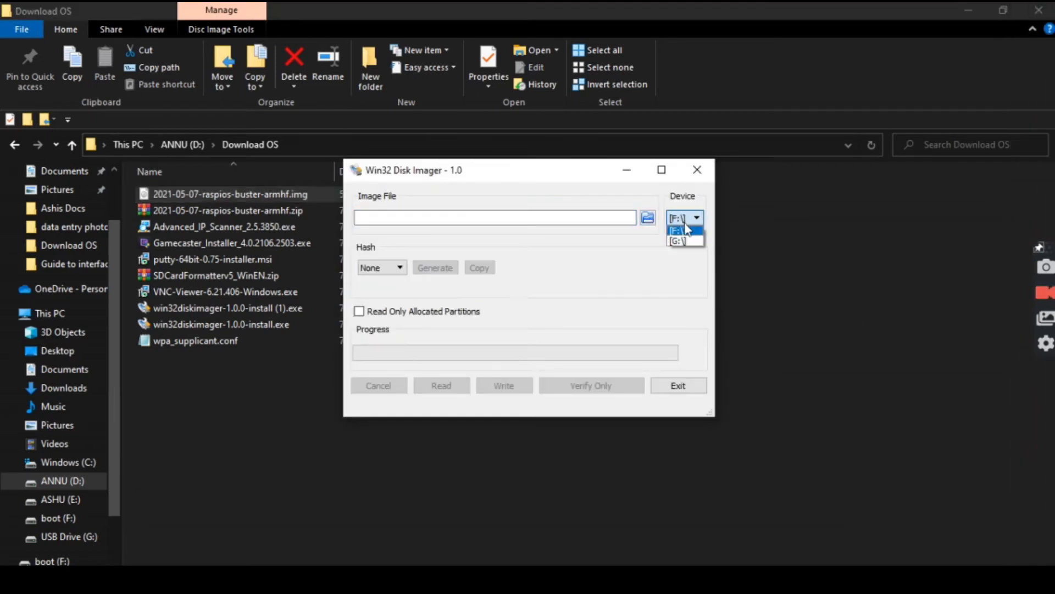
left_click(683, 233)
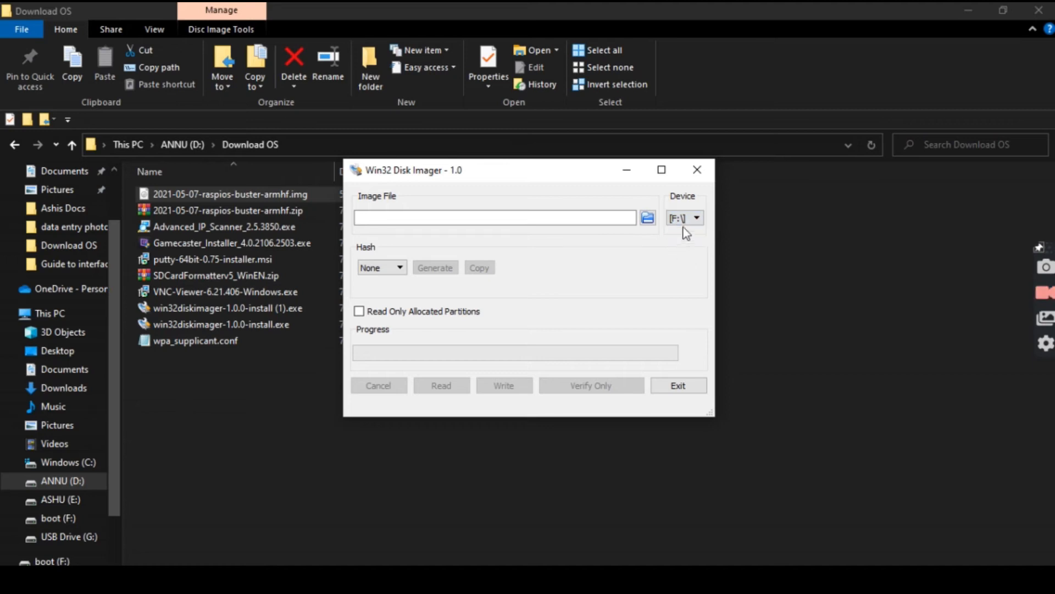
- Choose D:\Download OS\2021-05-07-raspios-buster-armhf.img as the image file
left_click(649, 219)
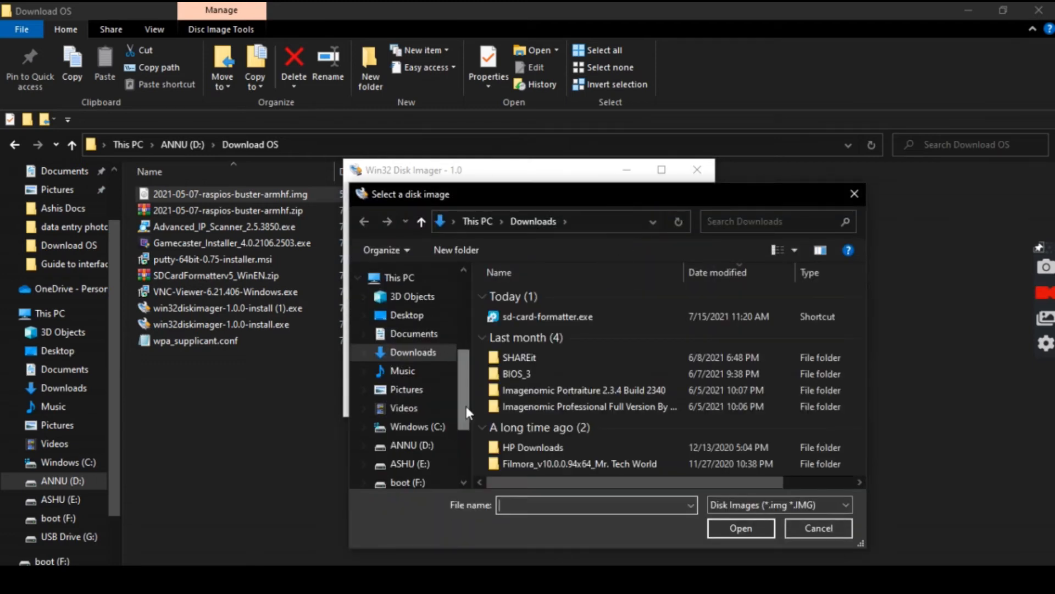
scroll(466, 407, "down", 2)
left_click(415, 346)
double_click(517, 337)
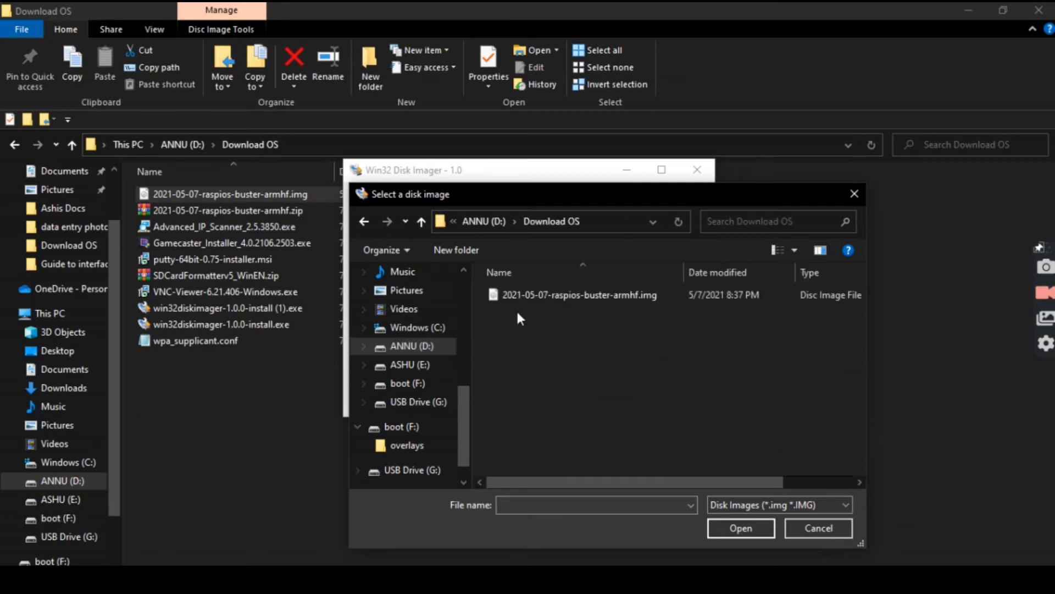
double_click(521, 296)
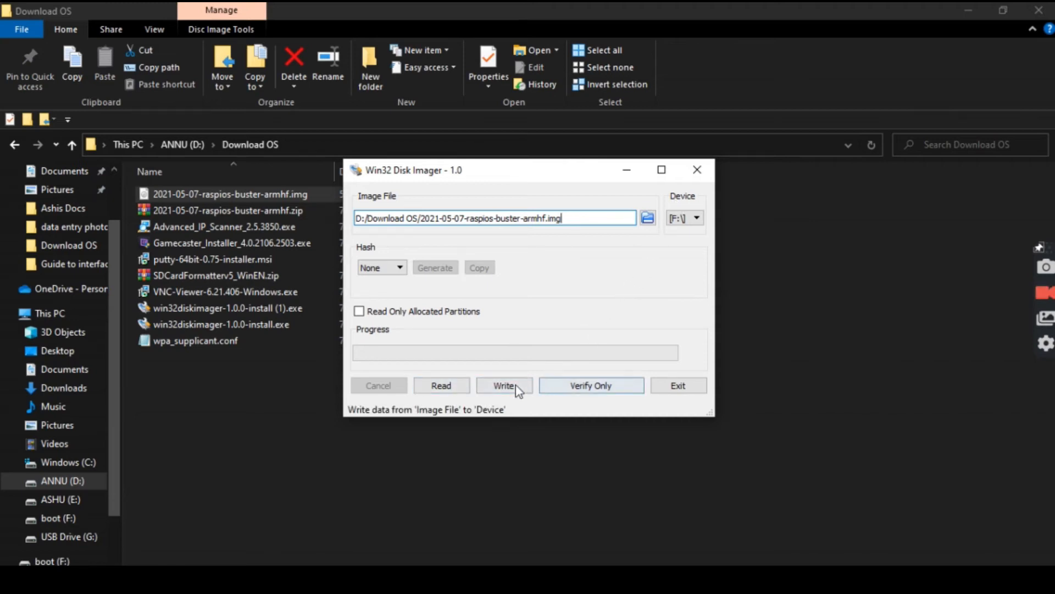
- Close Win32 Disk Imager and bring up the steps.txt notes in Notepad
left_click(696, 172)
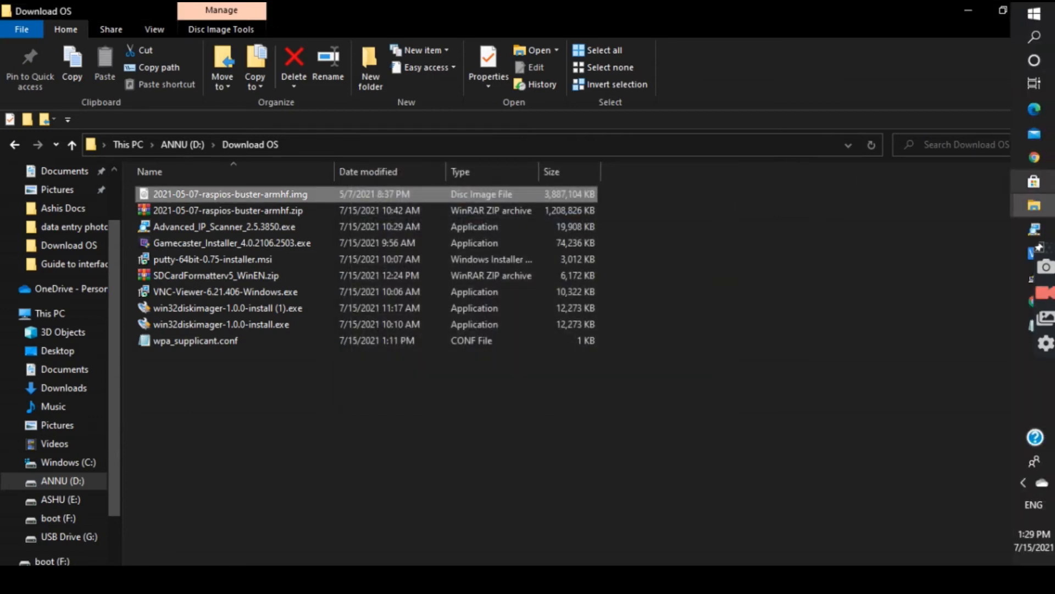
mouse_move(1052, 227)
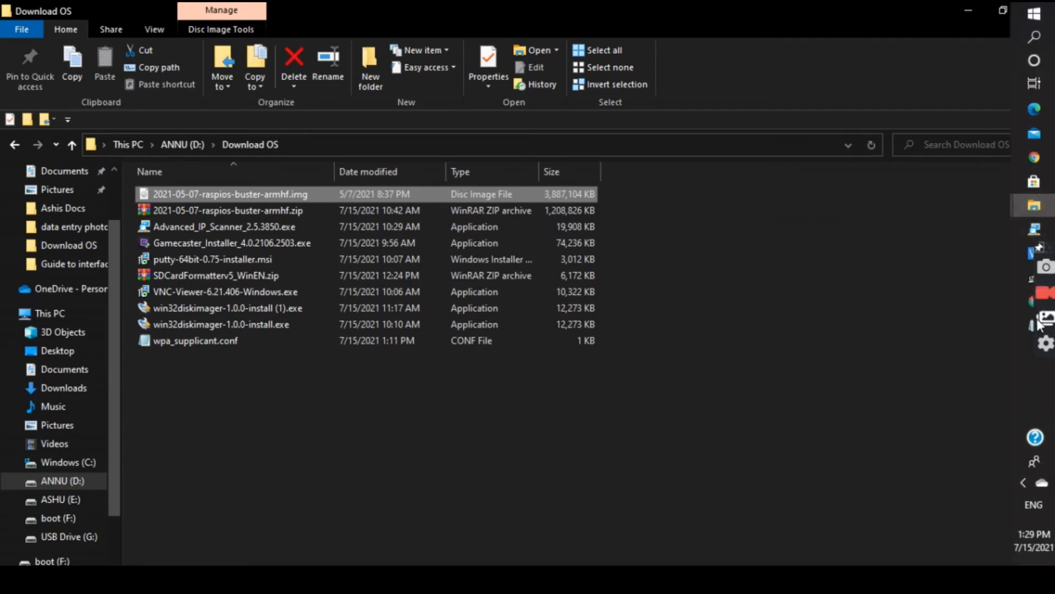
left_click(1027, 324)
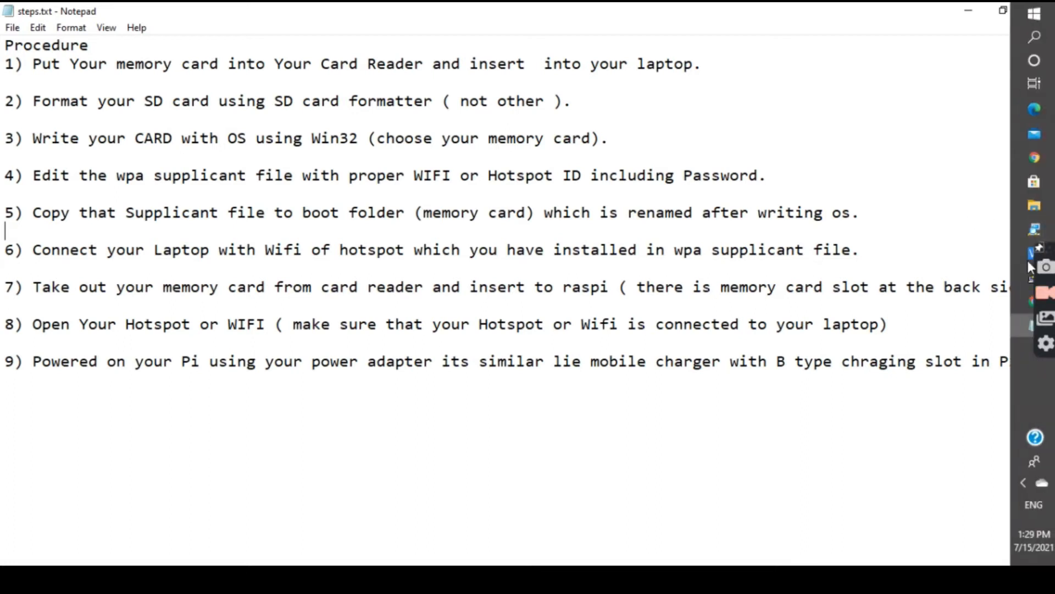
mouse_move(1026, 260)
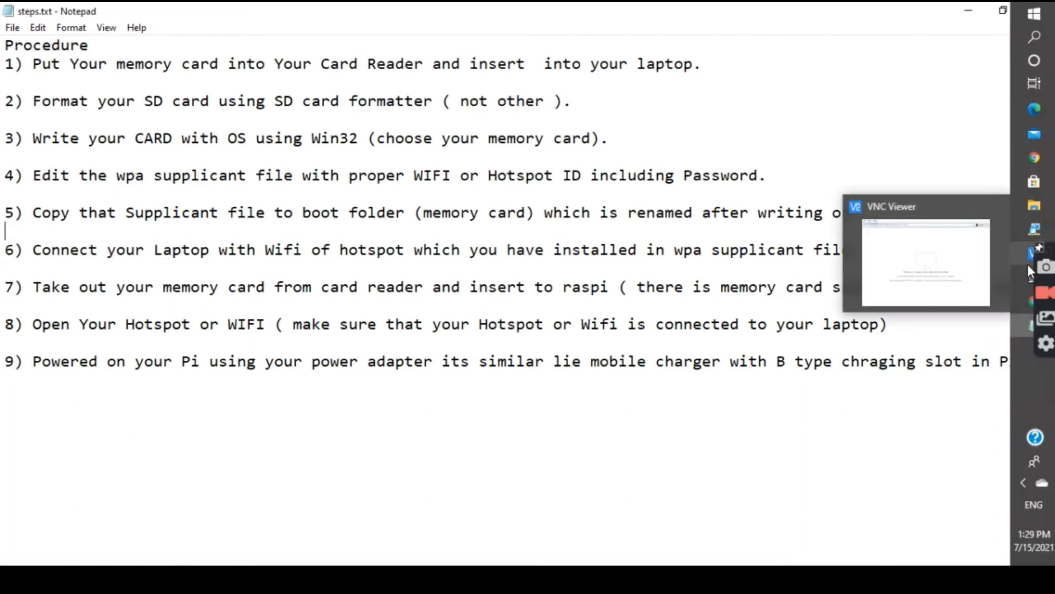
mouse_move(1030, 324)
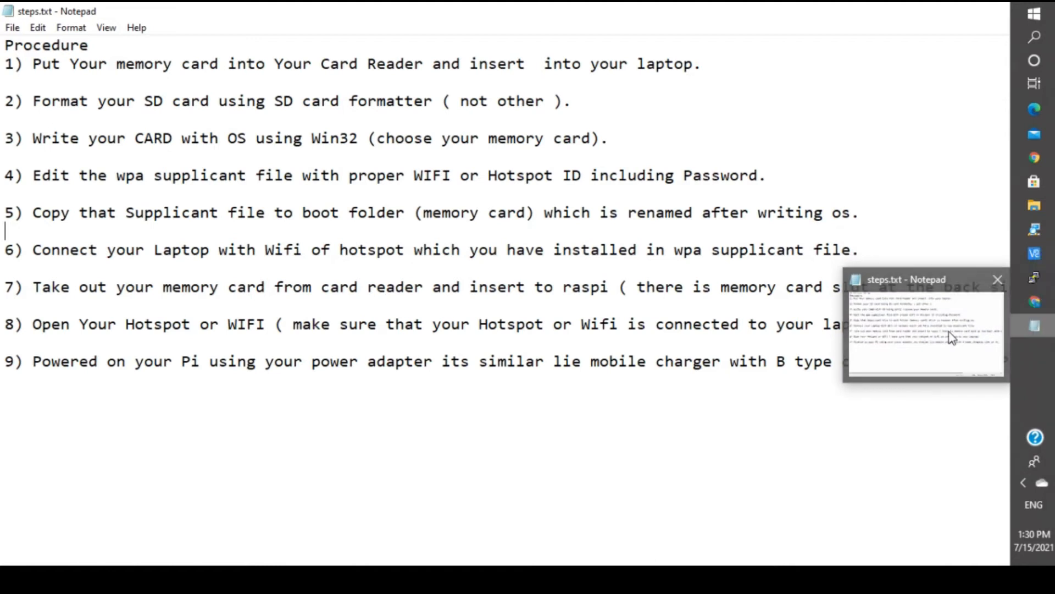
- Search 'wpa' to open wpa_supplicant.conf, then minimize steps.txt
left_click(1021, 4)
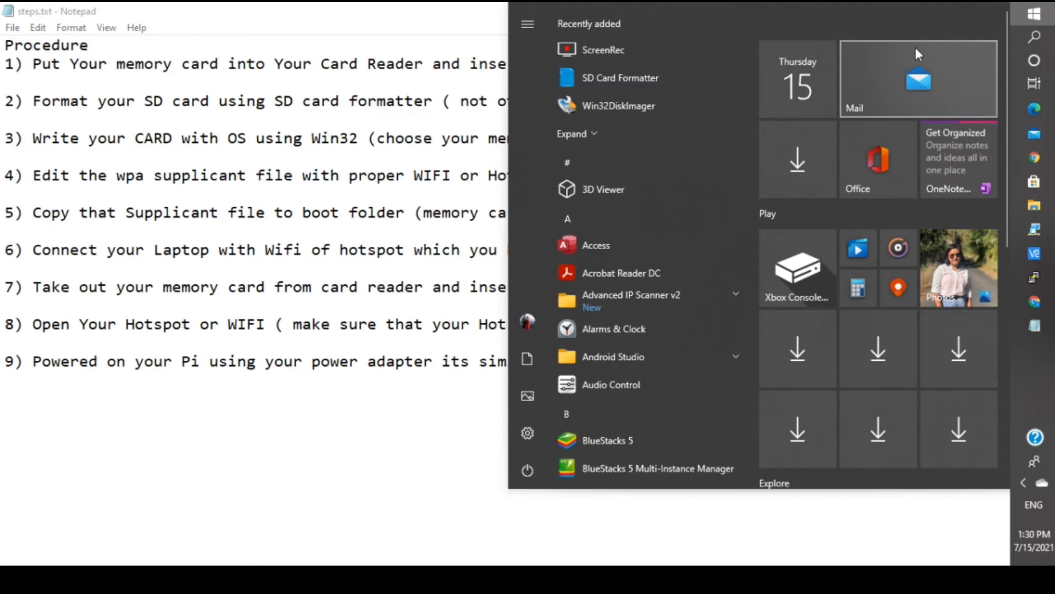
type("wpa")
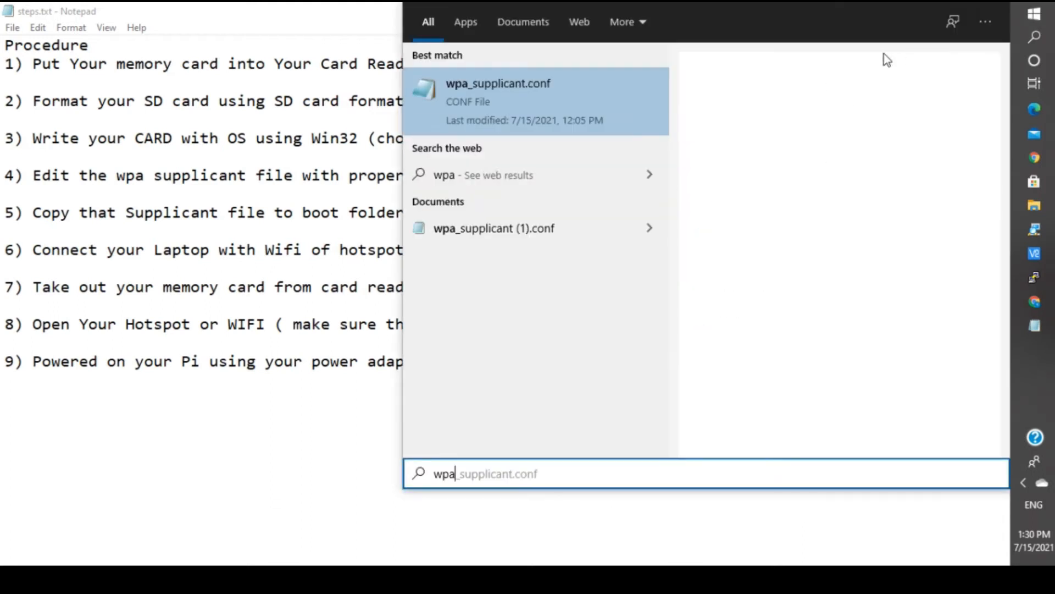
left_click(562, 97)
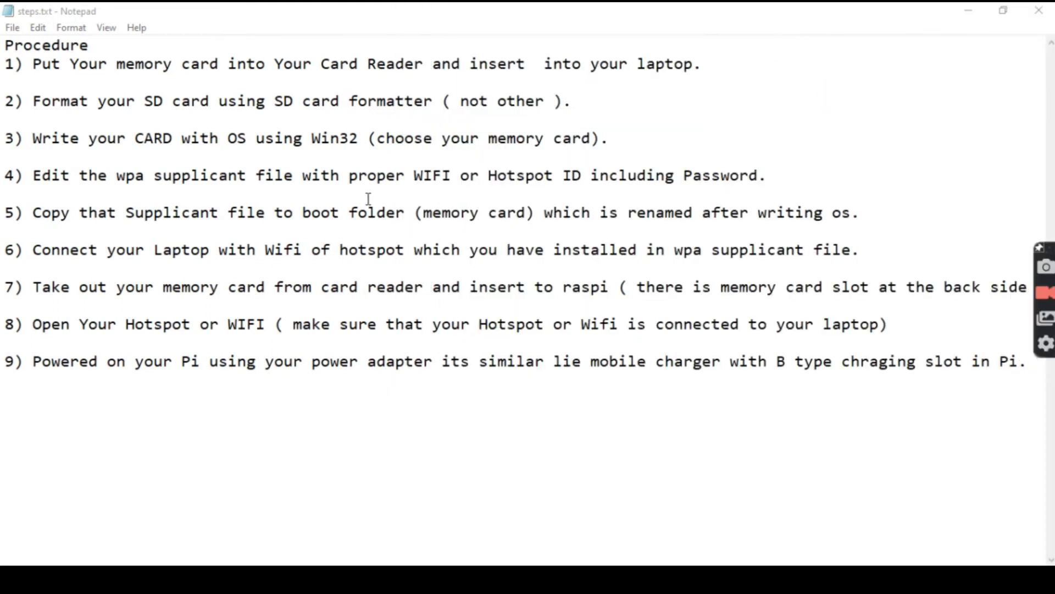
left_click(971, 12)
- Maximize the wpa_supplicant.conf window and change country=GB to country=IN
mouse_move(1054, 291)
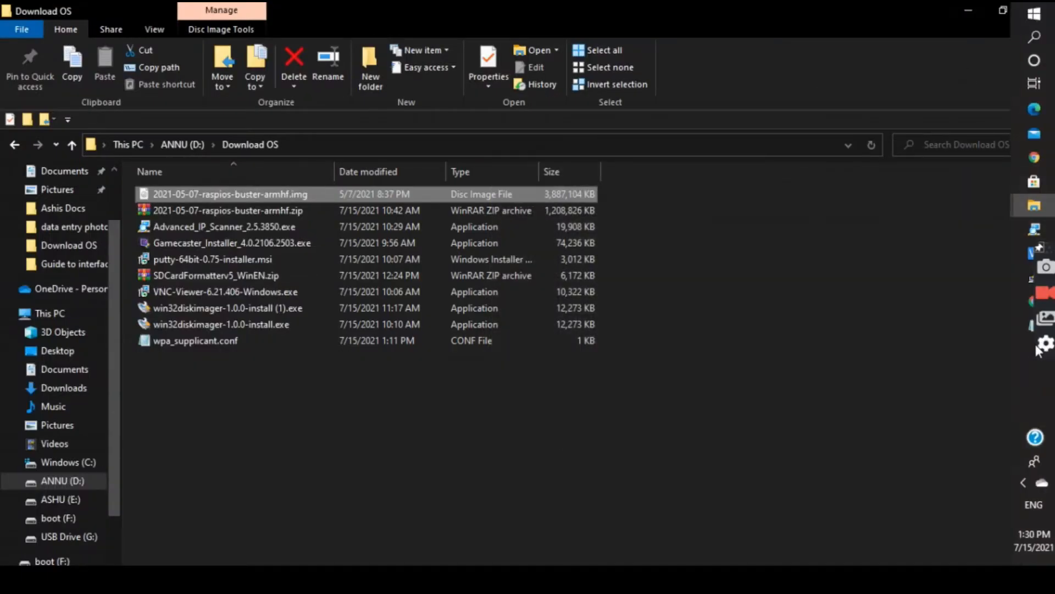
mouse_move(1031, 330)
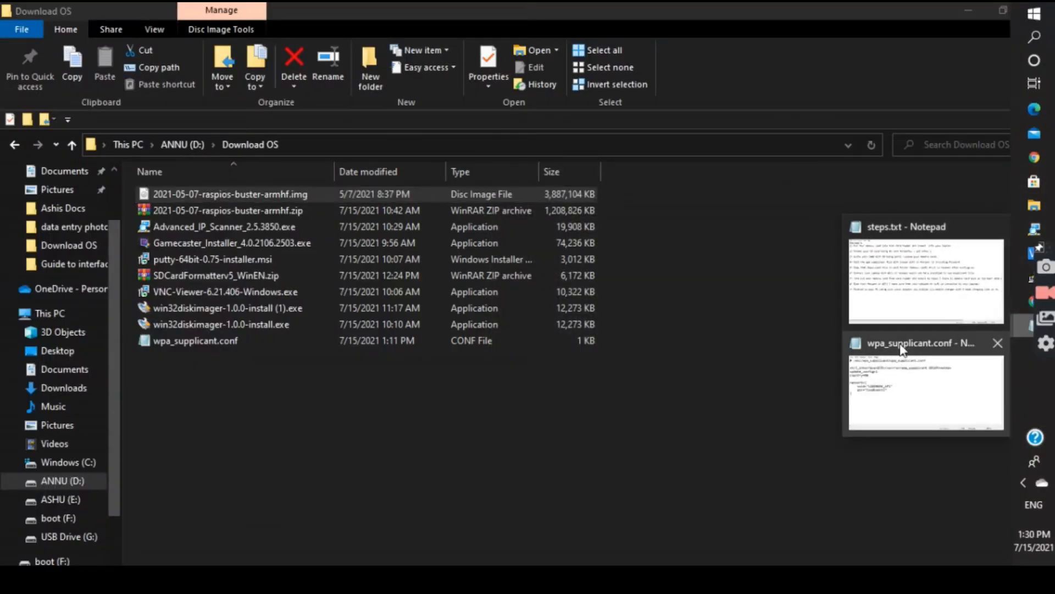
left_click(904, 374)
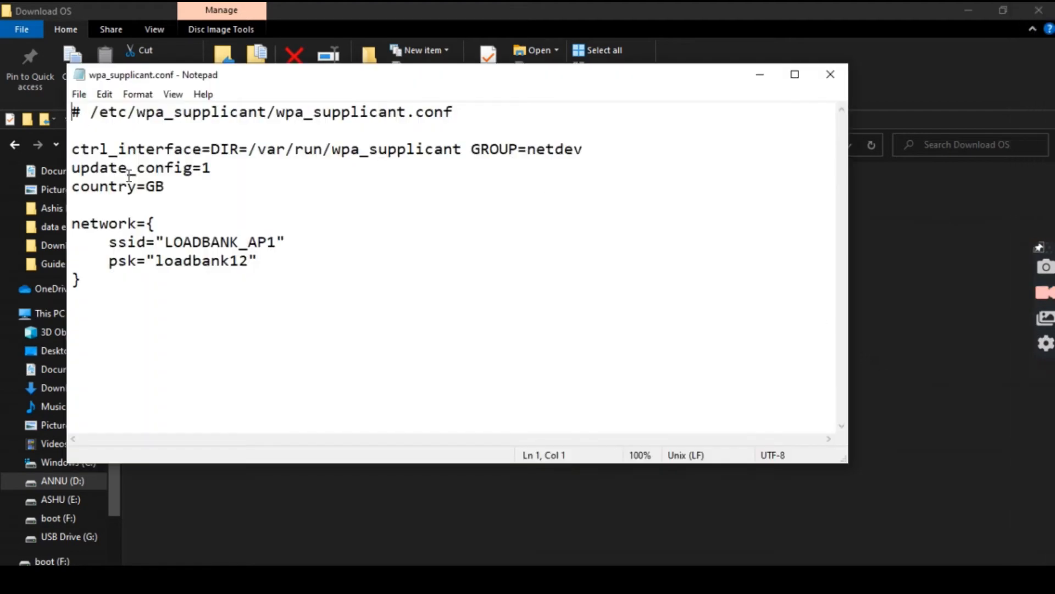
left_click(795, 75)
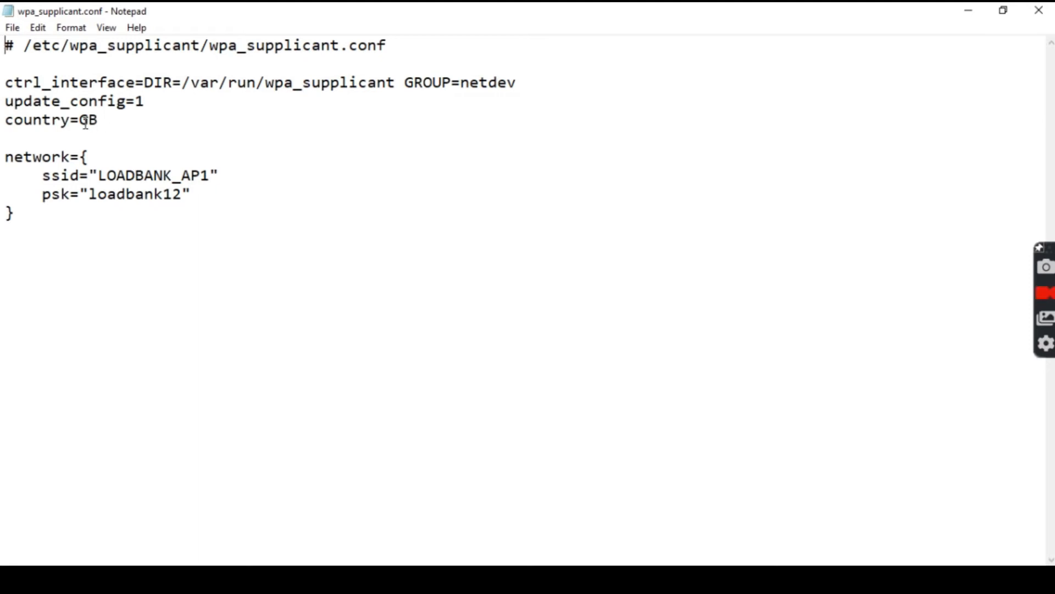
left_click(113, 118)
key("BackSpace")
key("BackSpace")
type("IN")
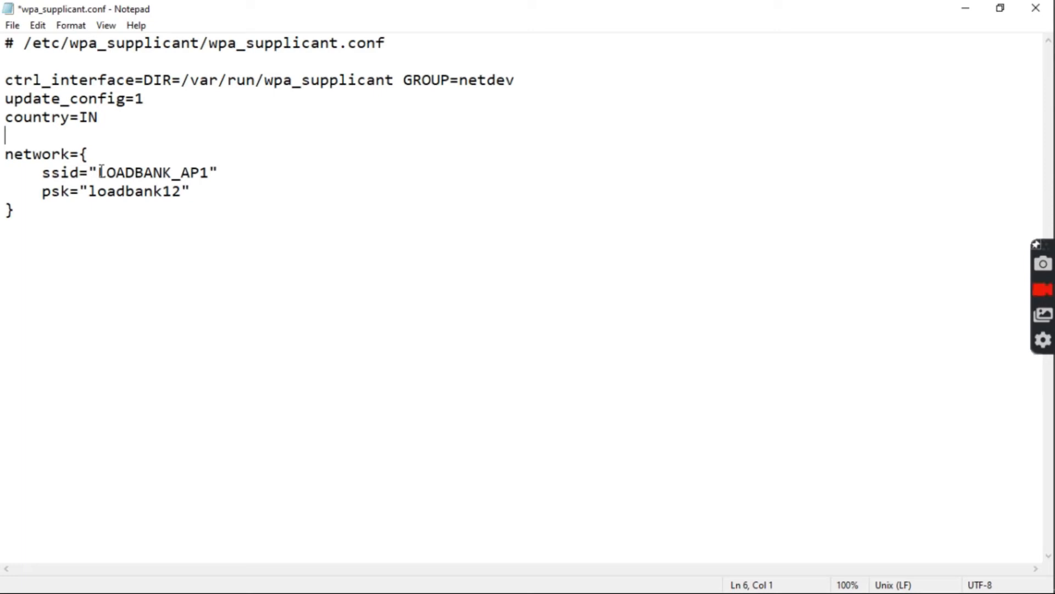
- Replace the ssid value with the user's own Wi-Fi network name, without a trailing space
left_click_drag(99, 173, 206, 173)
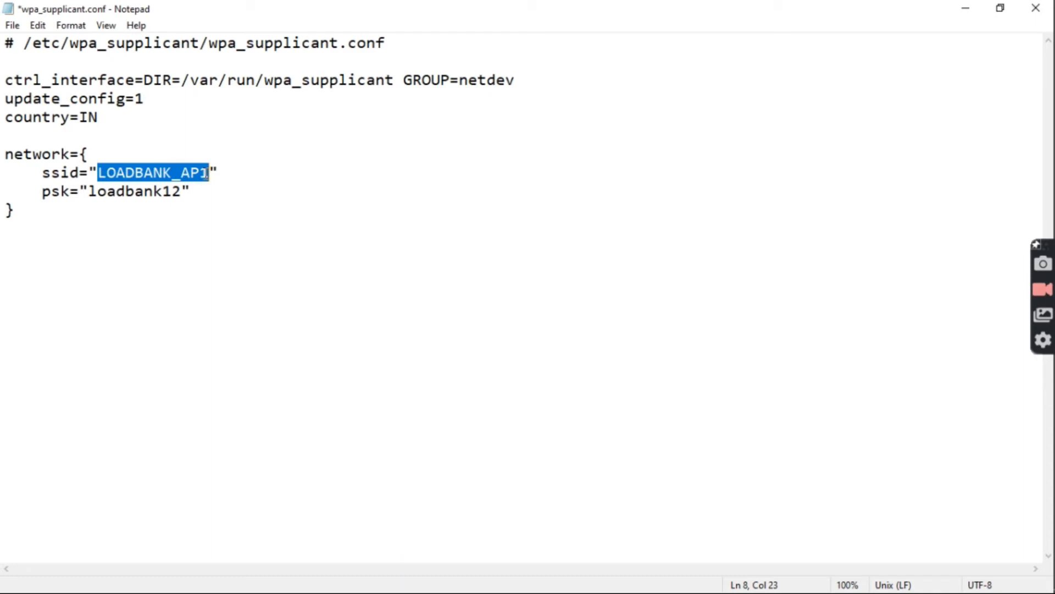
key("BackSpace")
type("A")
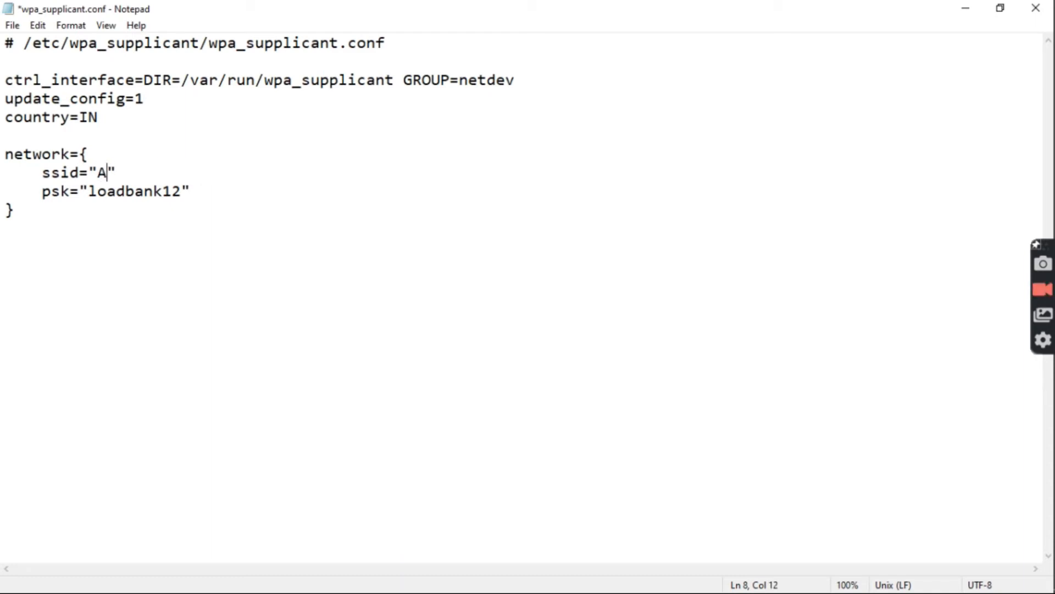
type("shis")
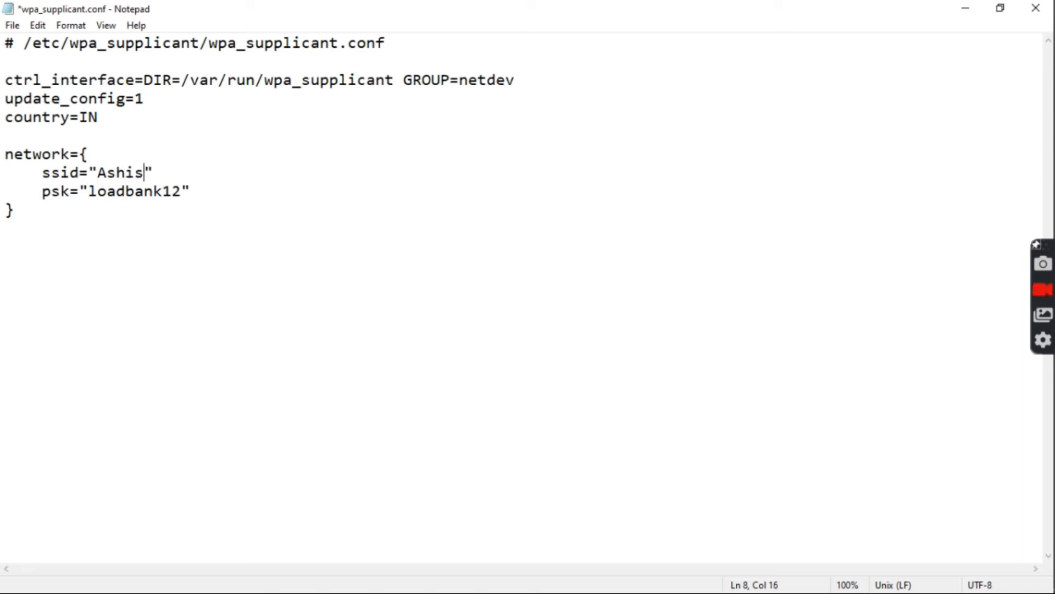
key("BackSpace")
- Replace the old psk value with the hotspot's password
left_click_drag(88, 190, 183, 190)
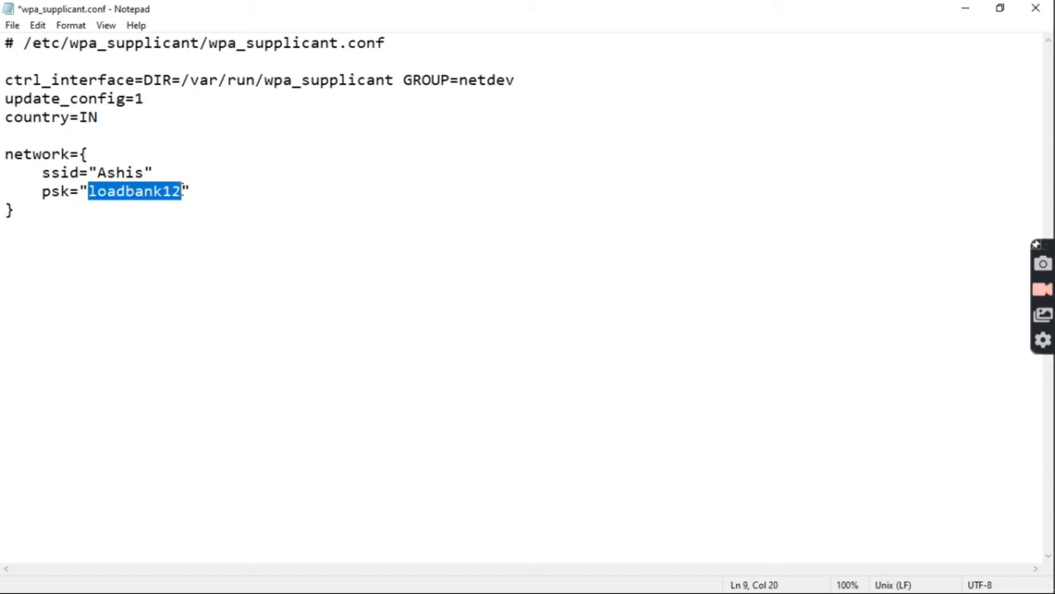
key("BackSpace")
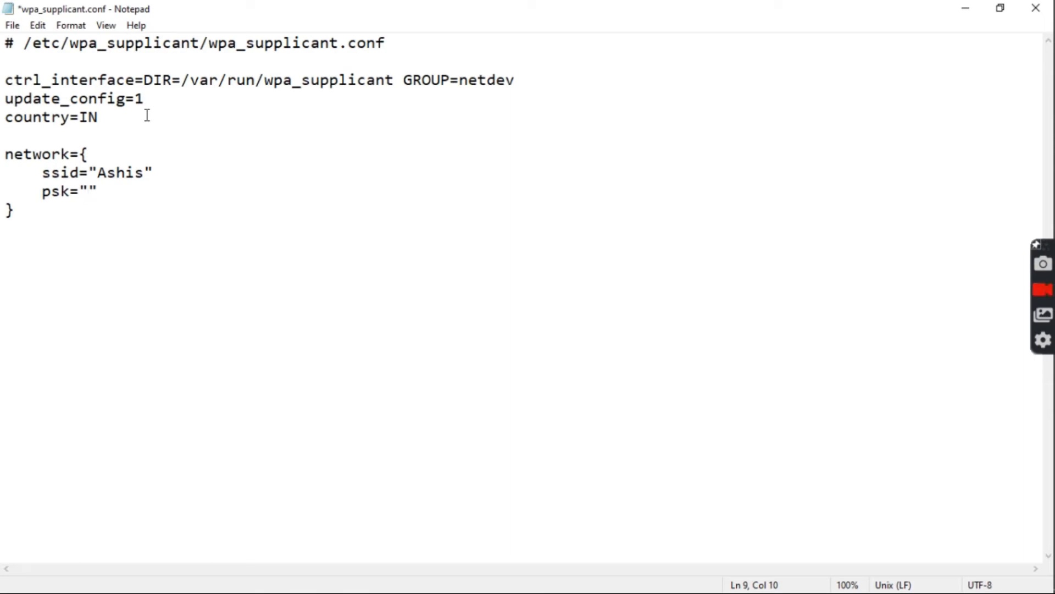
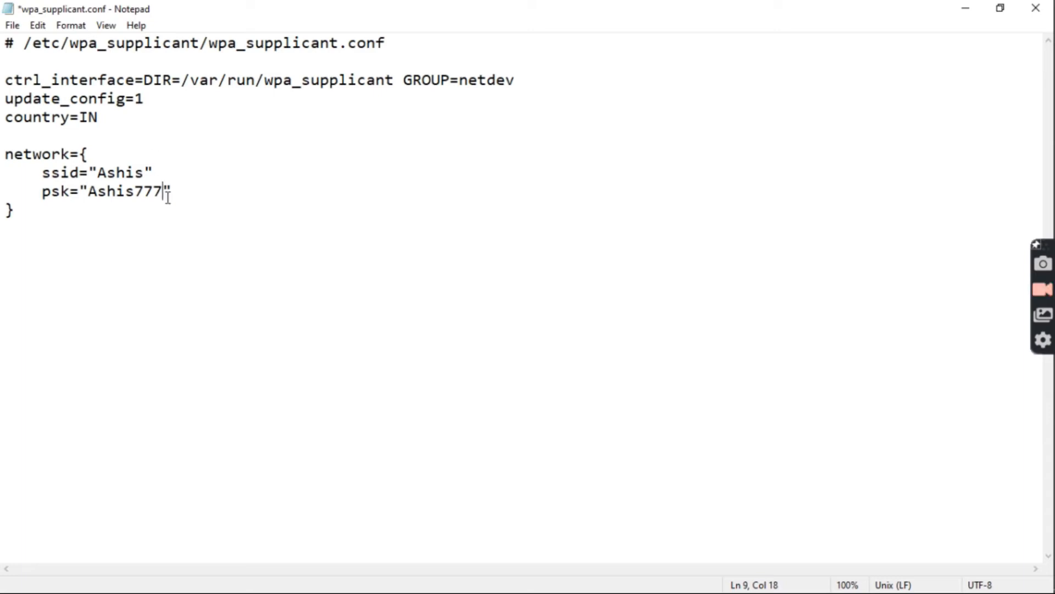
- Save the edited wpa_supplicant.conf with Ctrl+S
left_click(88, 190)
left_click(493, 233)
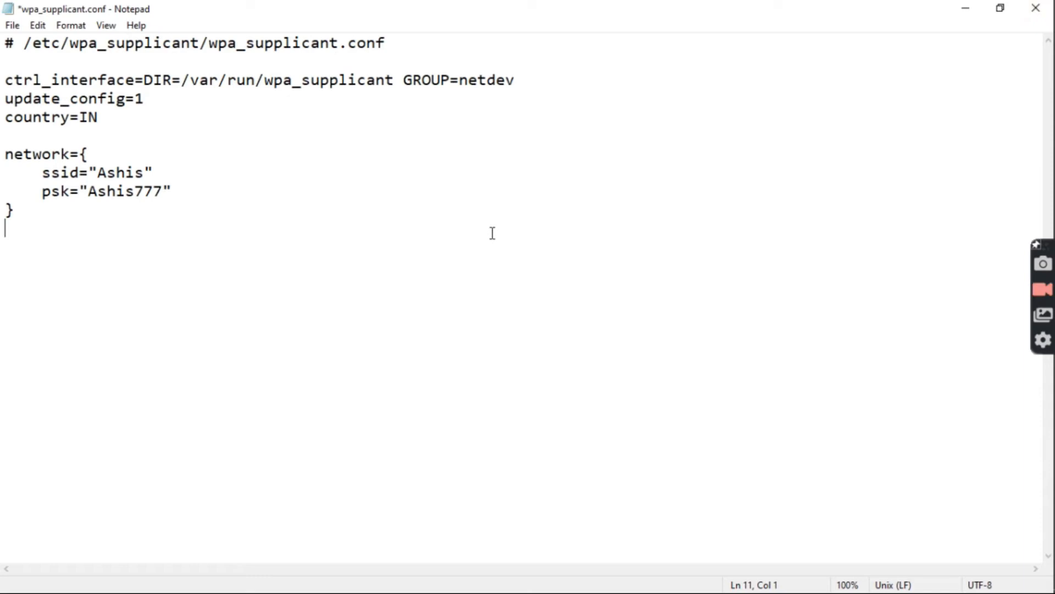
key("ctrl+s")
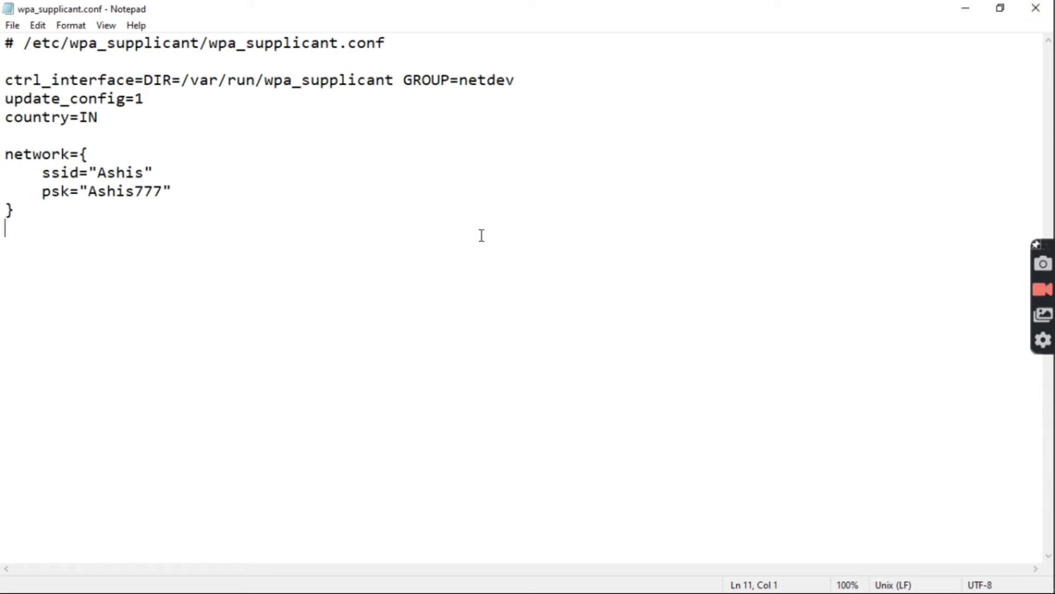
- Close Notepad, copy wpa_supplicant.conf from Download OS, and go to This PC
left_click(1028, 7)
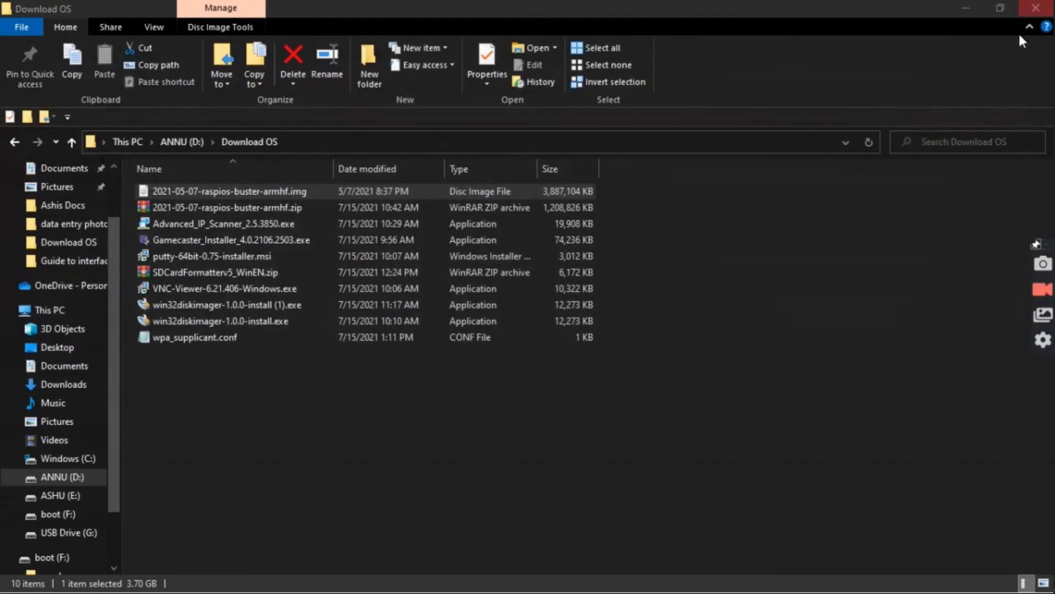
left_click(223, 341)
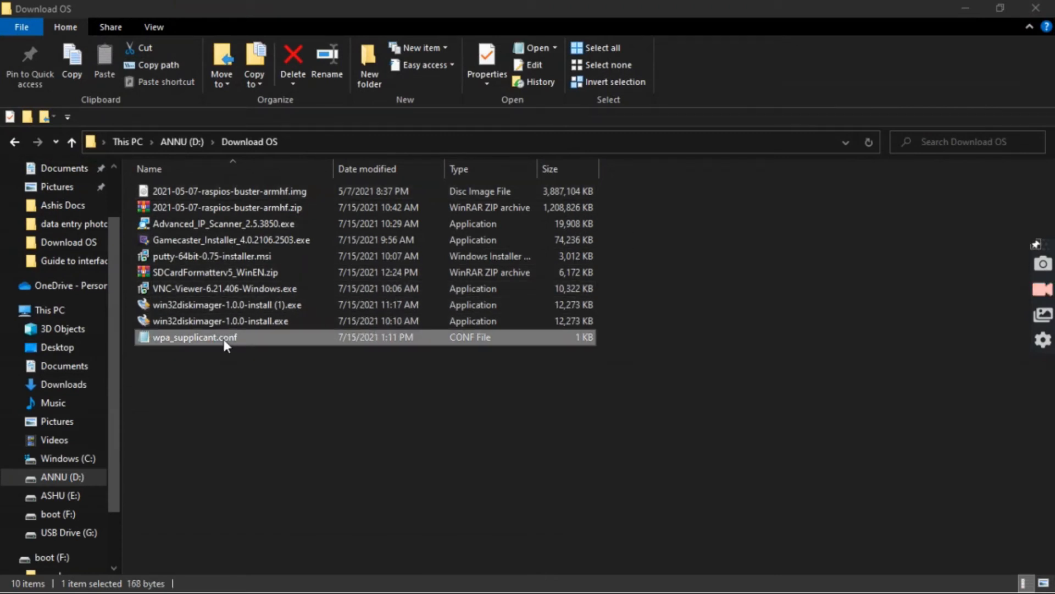
double_click(223, 337)
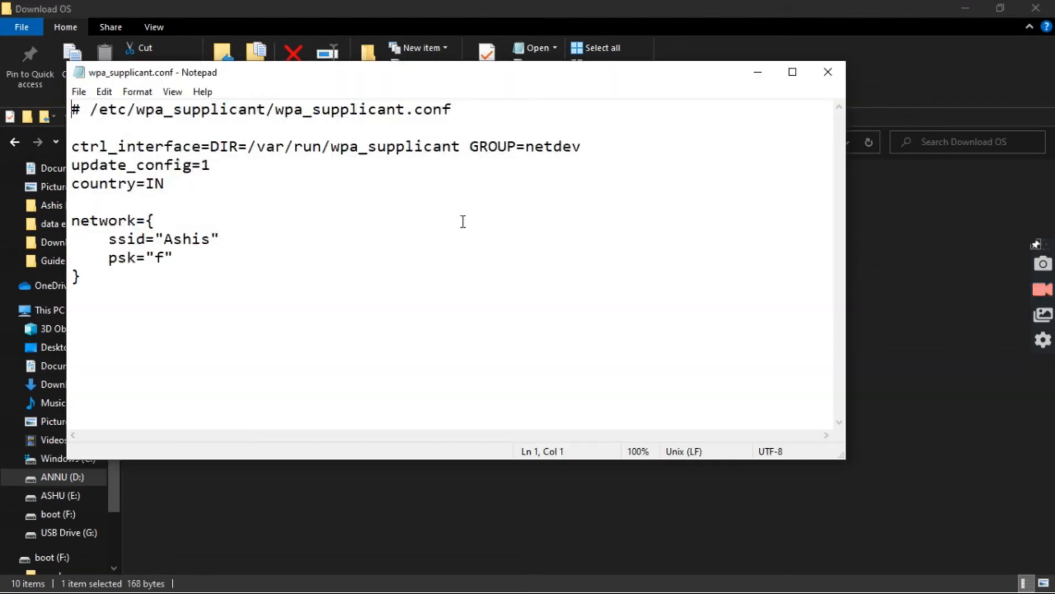
left_click(827, 71)
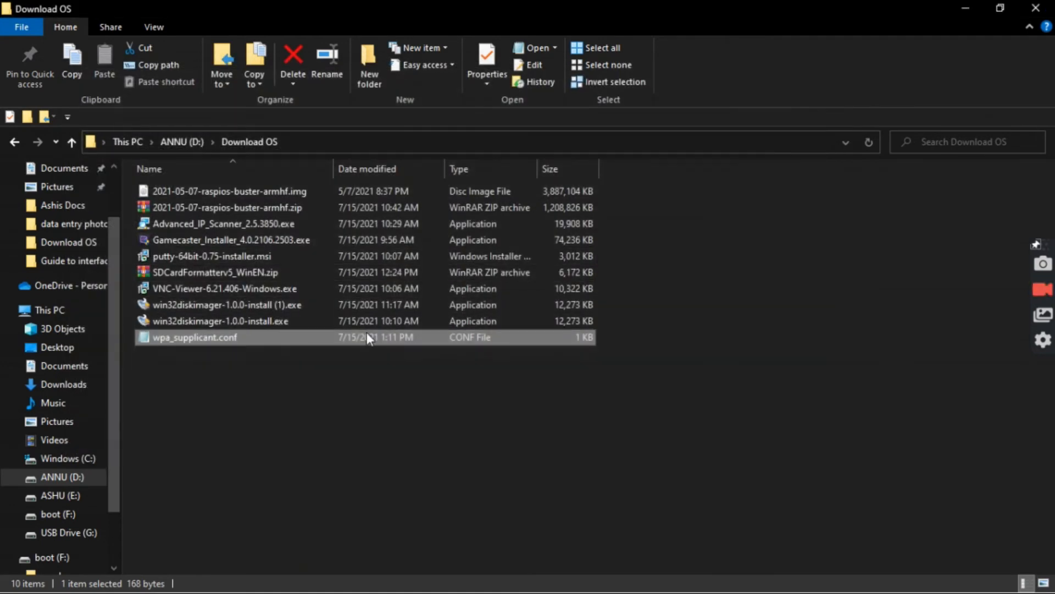
left_click(361, 350)
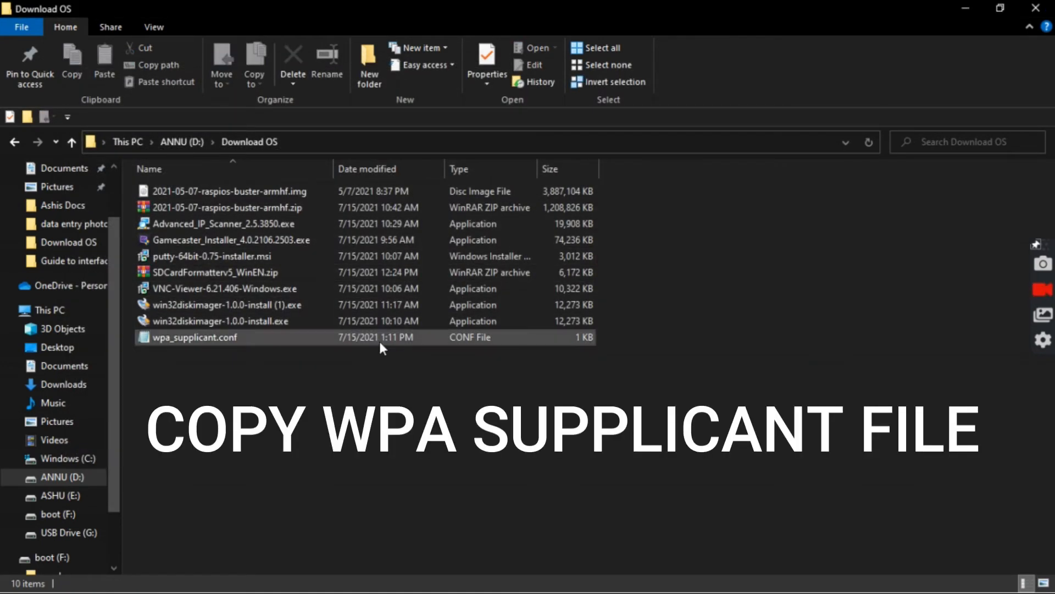
left_click(381, 339)
key("ctrl+c")
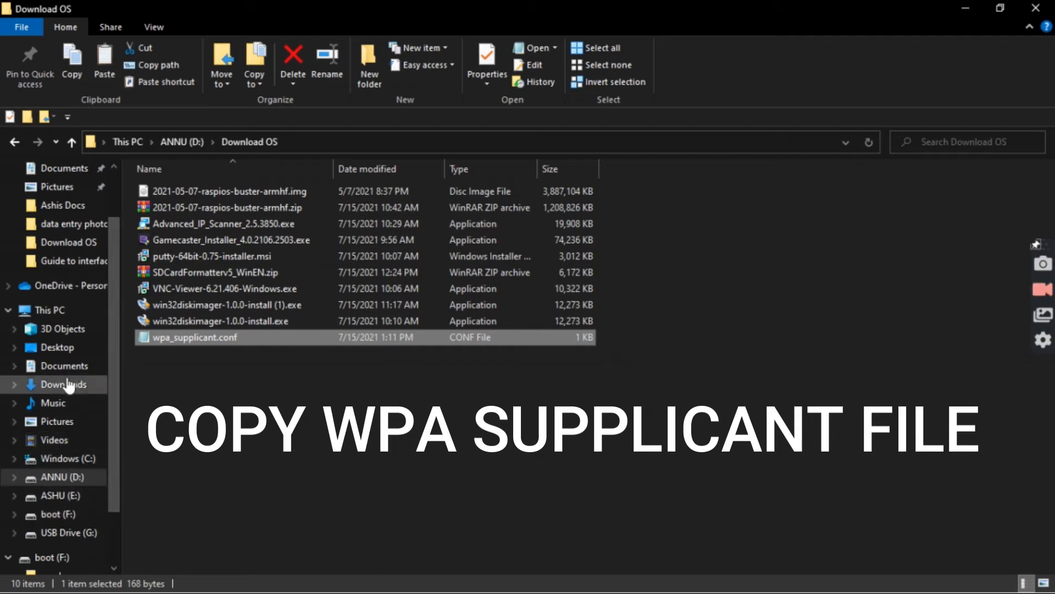
left_click(49, 309)
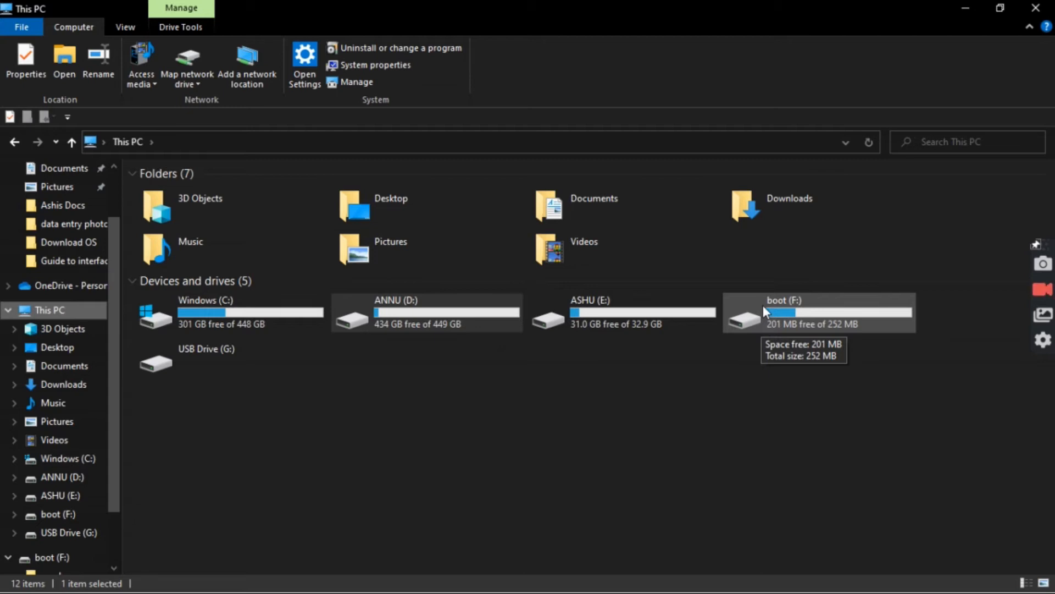
- Paste wpa_supplicant.conf onto the boot (F:) drive
double_click(781, 302)
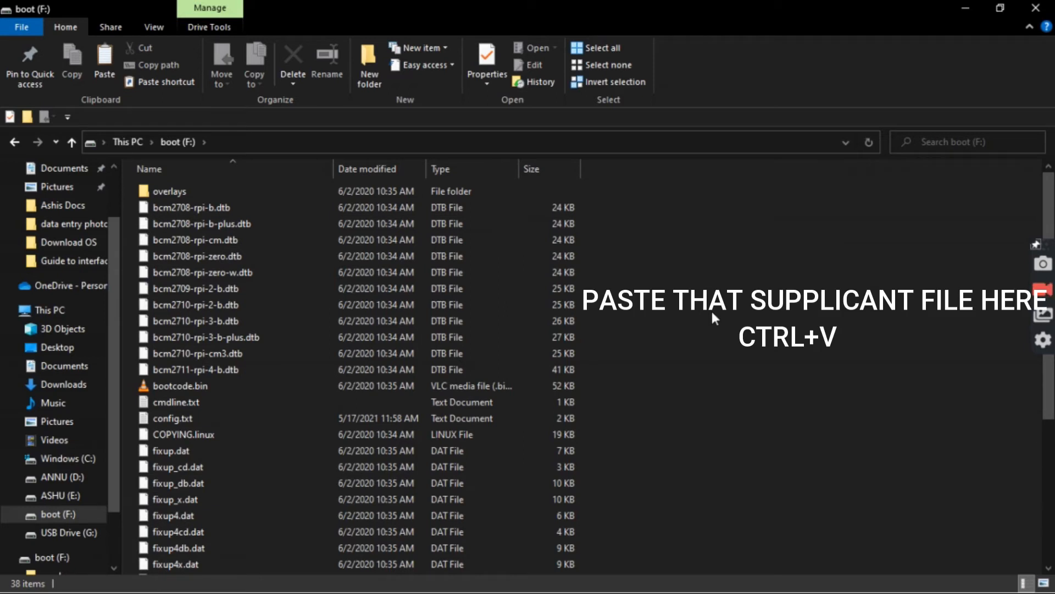
key("ctrl+v")
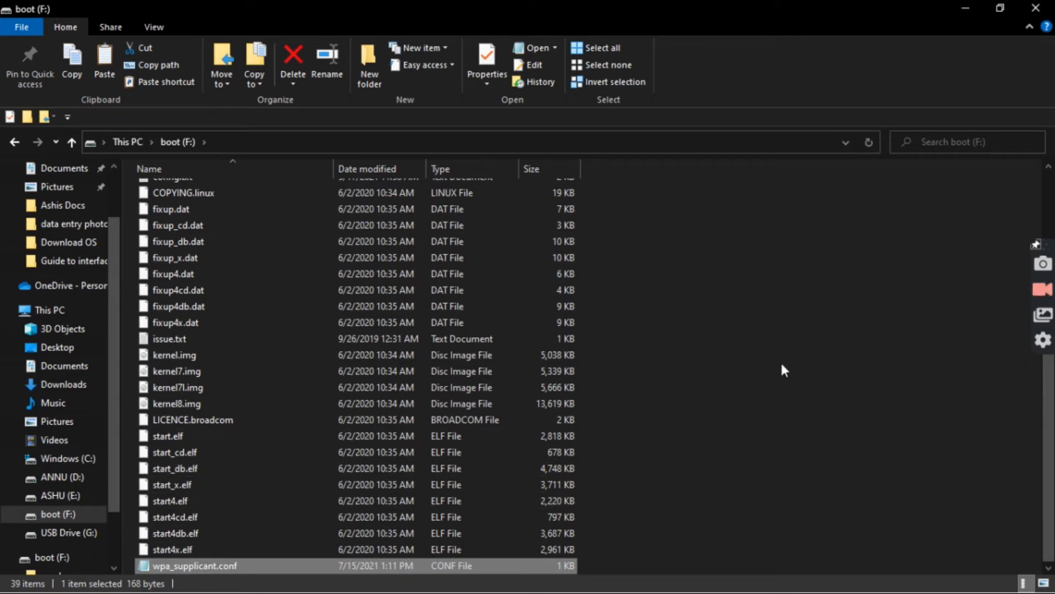
left_click(61, 515)
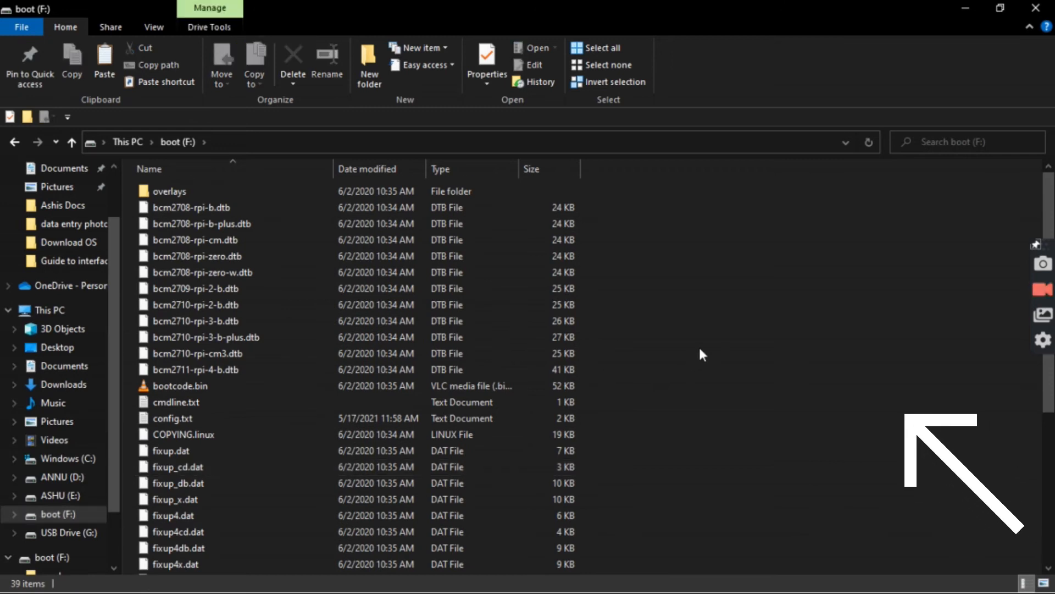
scroll(698, 346, "down", 4)
- Create a new empty text document on boot (F:)
right_click(680, 355)
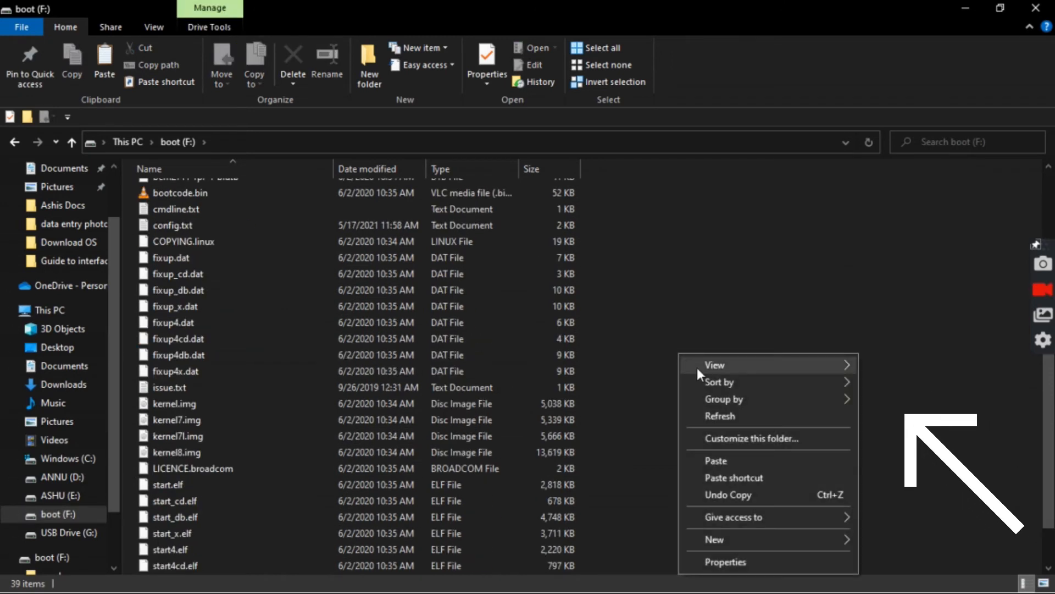
mouse_move(727, 538)
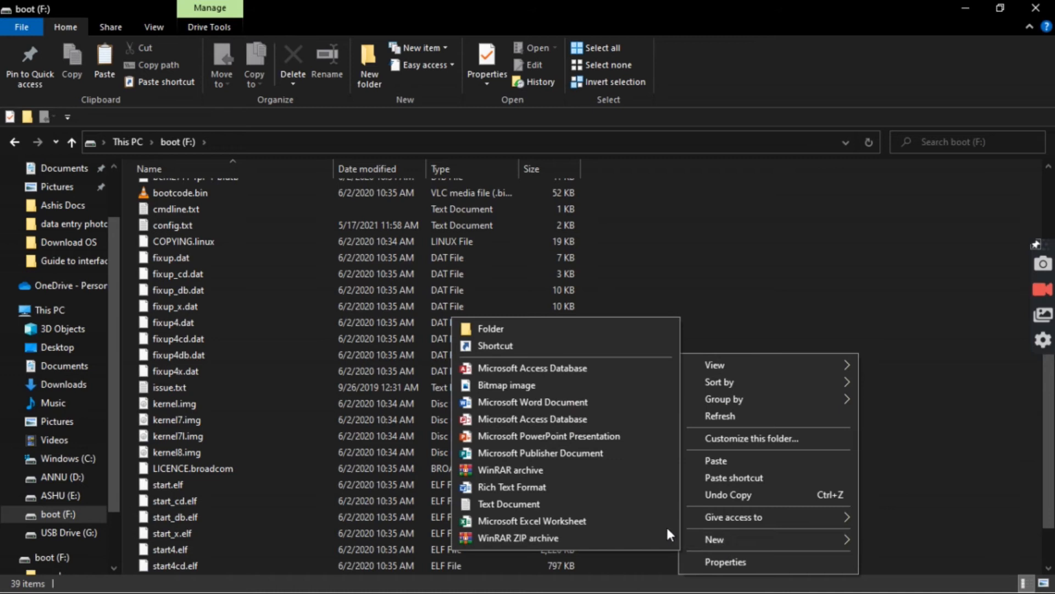
left_click(534, 505)
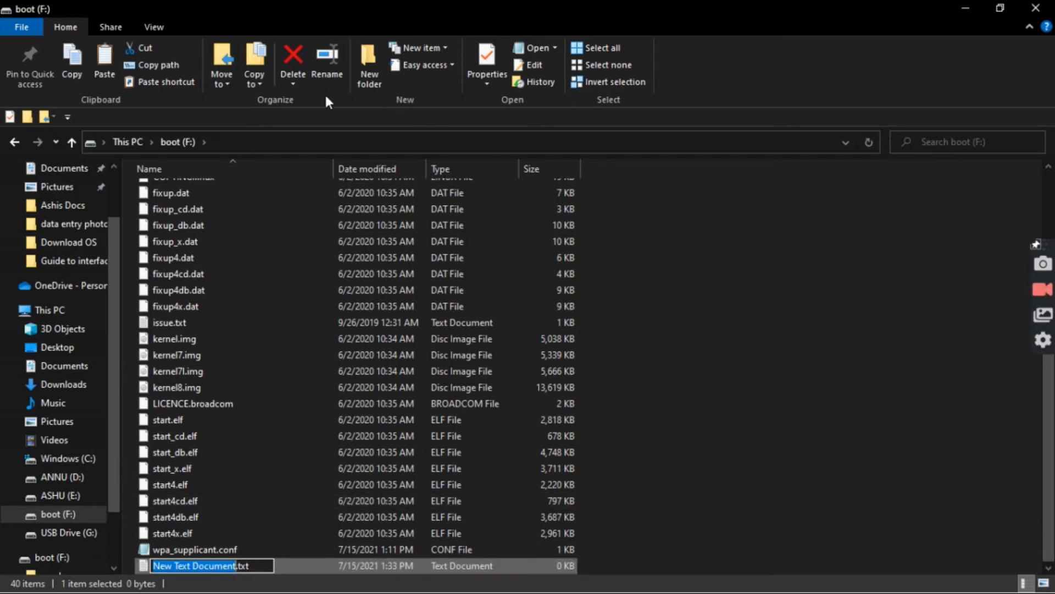
- Tick File name extensions on the View tab, revealing New Text Document.txt
left_click(155, 31)
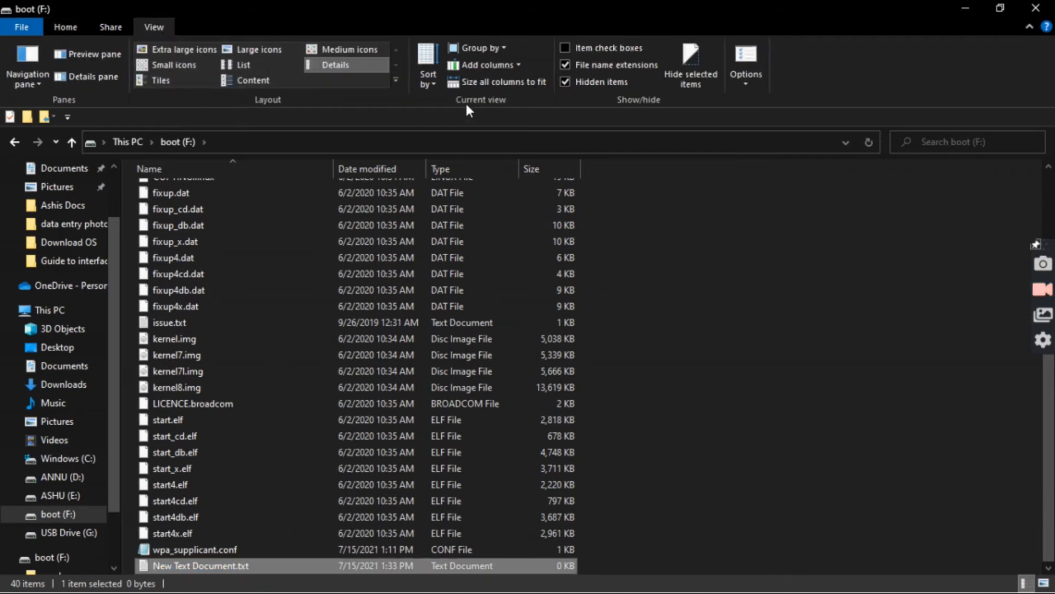
left_click(565, 65)
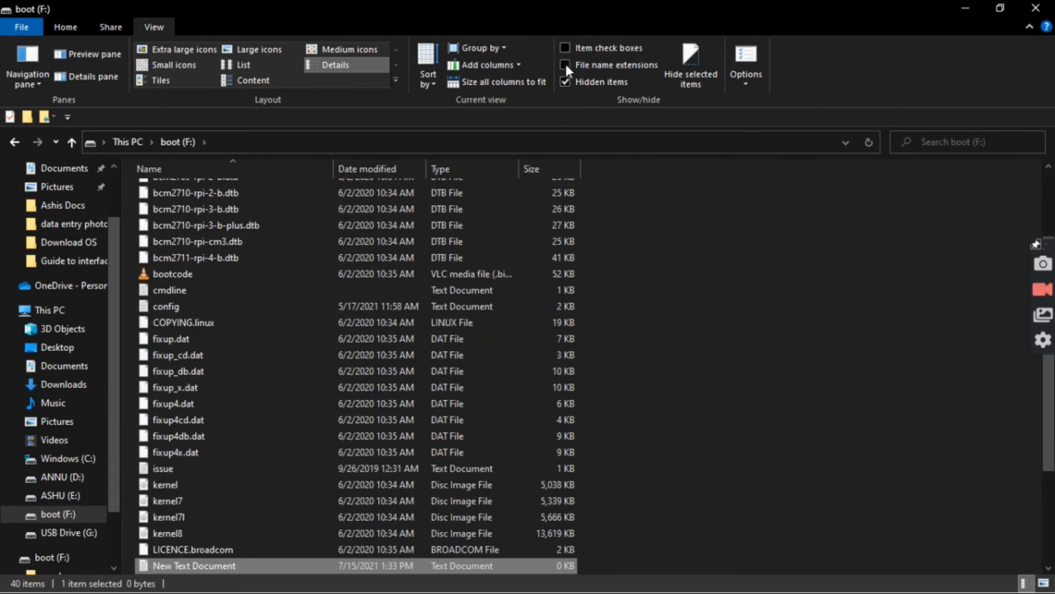
scroll(588, 322, "down", 2)
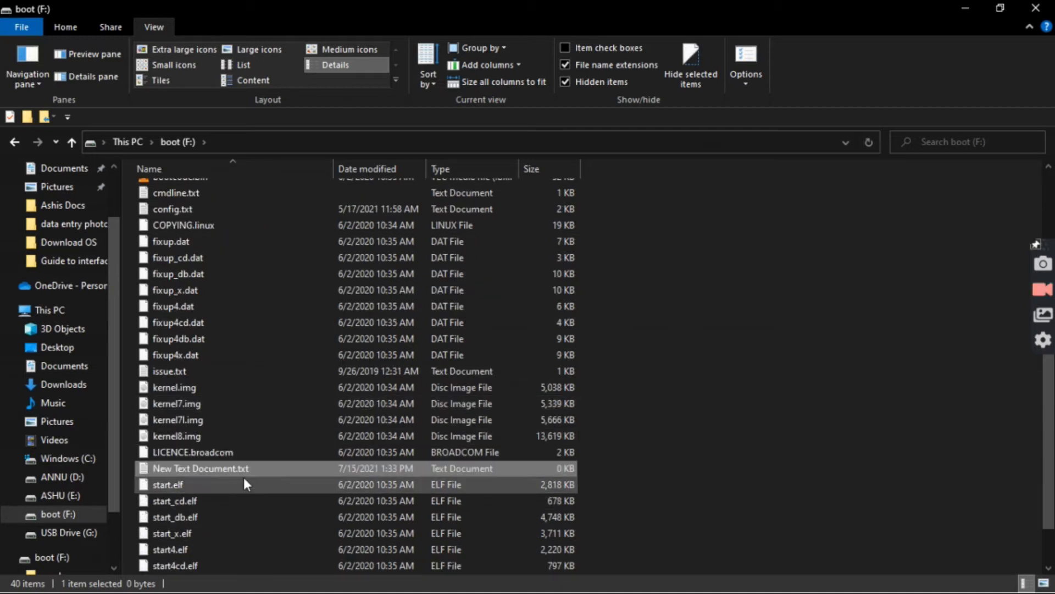
left_click(566, 64)
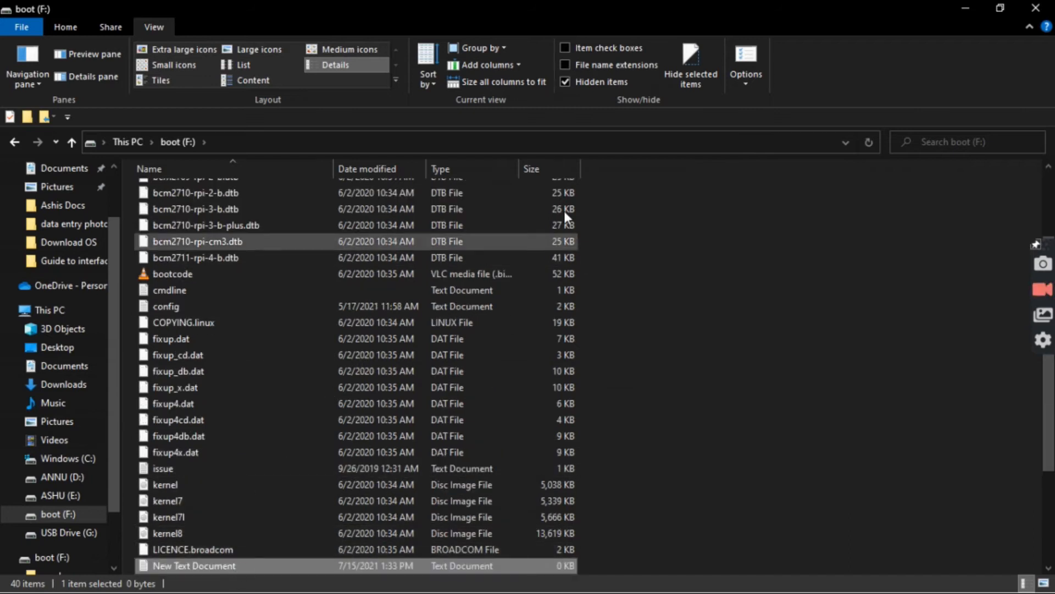
left_click(565, 65)
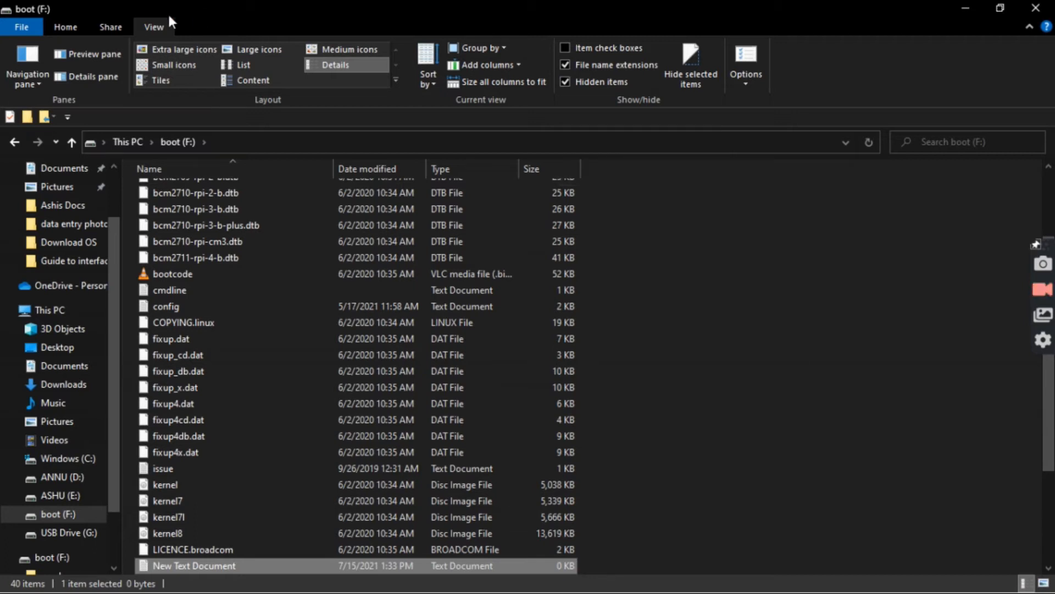
scroll(663, 285, "down", 3)
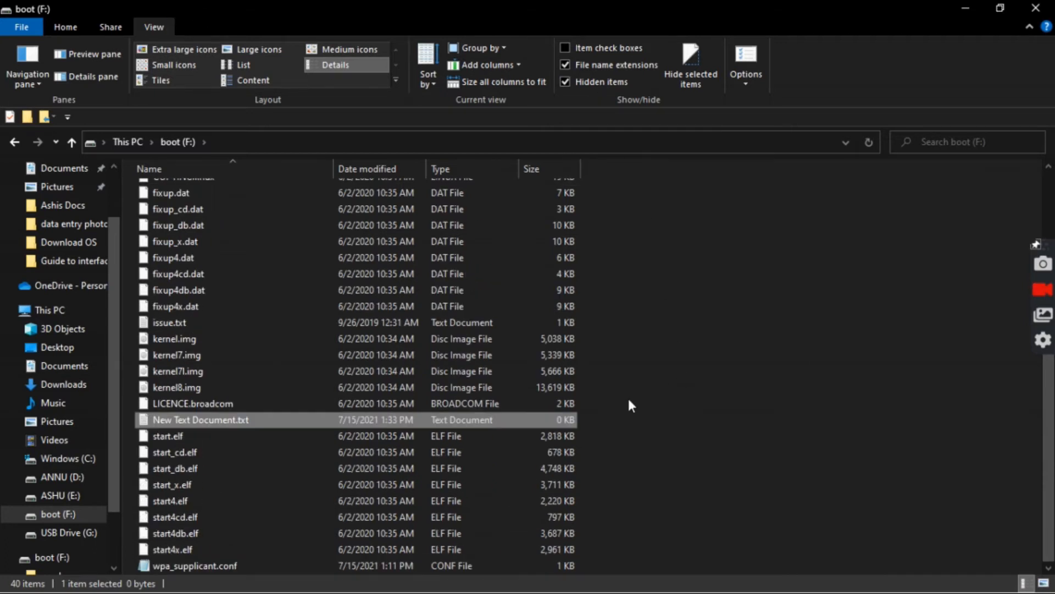
- Rename New Text Document.txt to ssh, confirming removal of the .txt extension
left_click(258, 424)
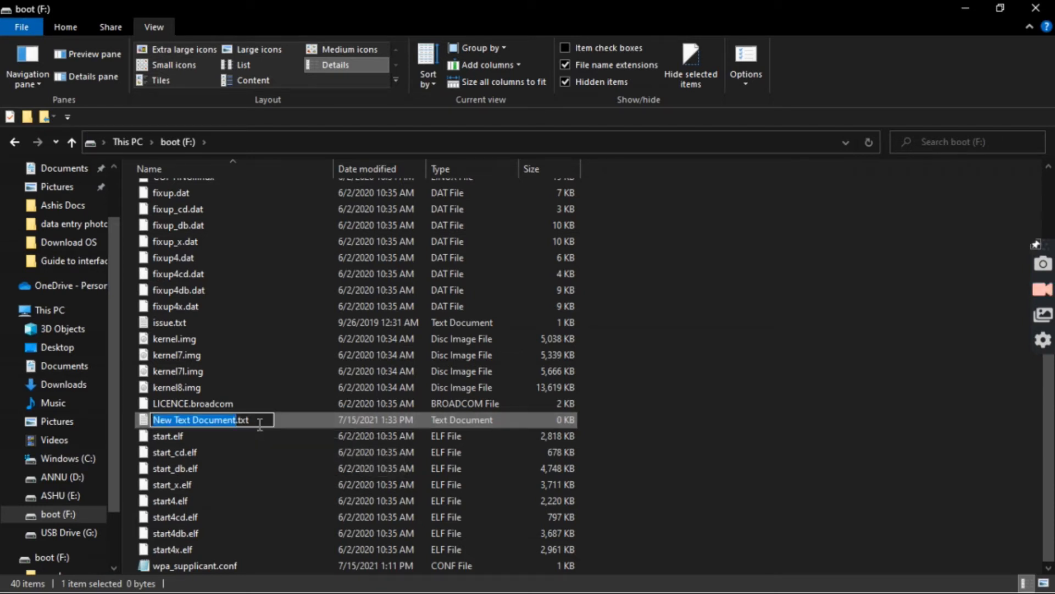
key("ctrl+a")
key("BackSpace")
type("ssh")
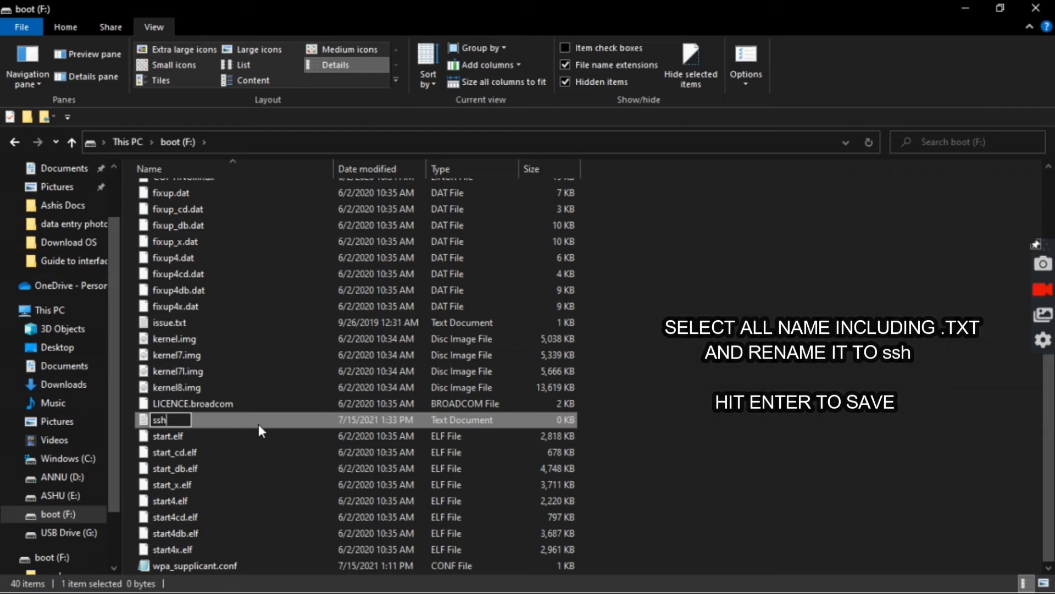
key("Return")
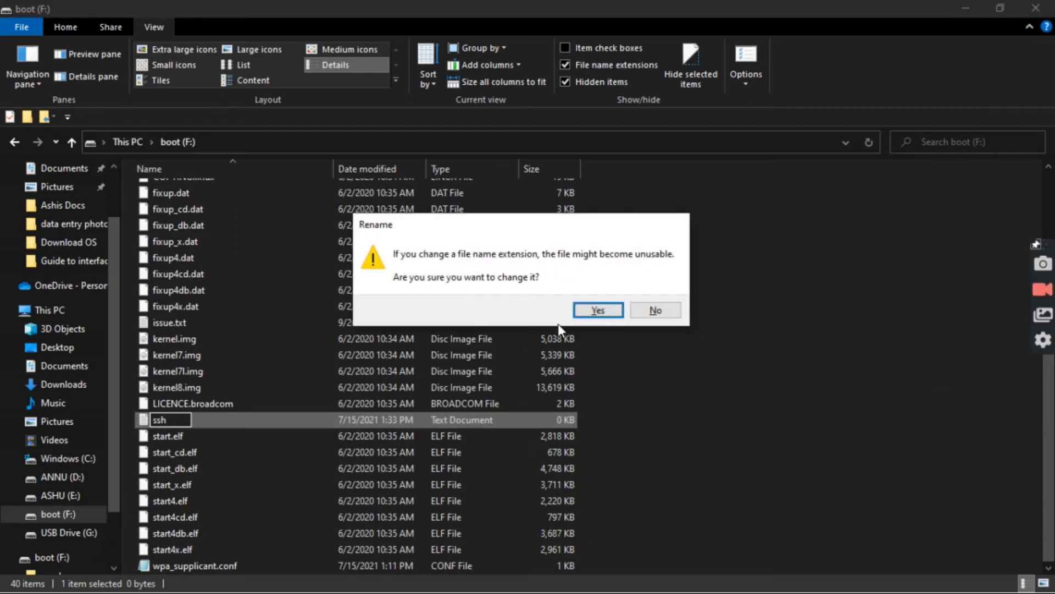
left_click(595, 311)
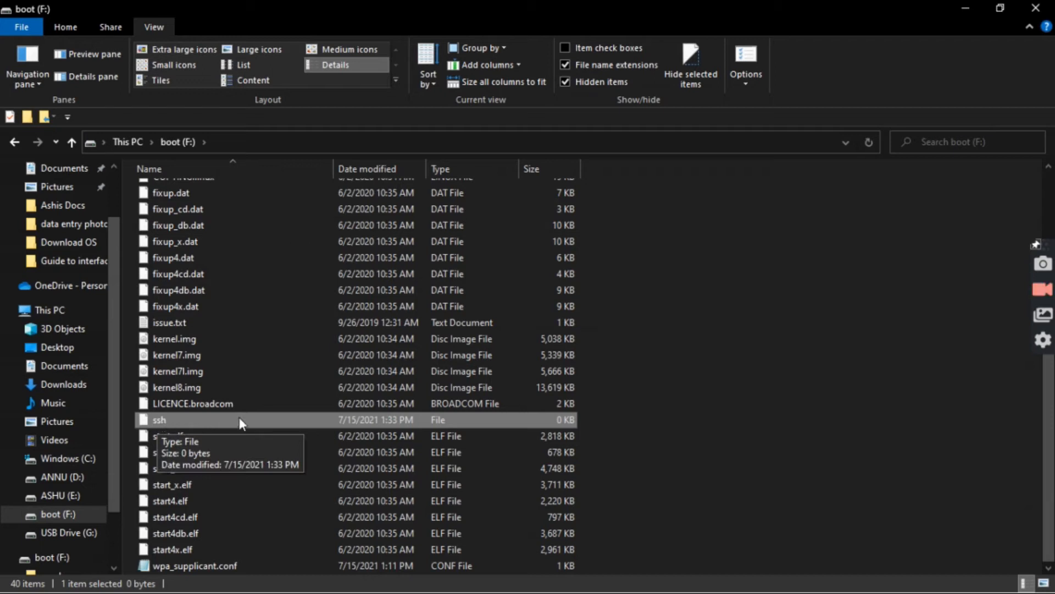
left_click(652, 396)
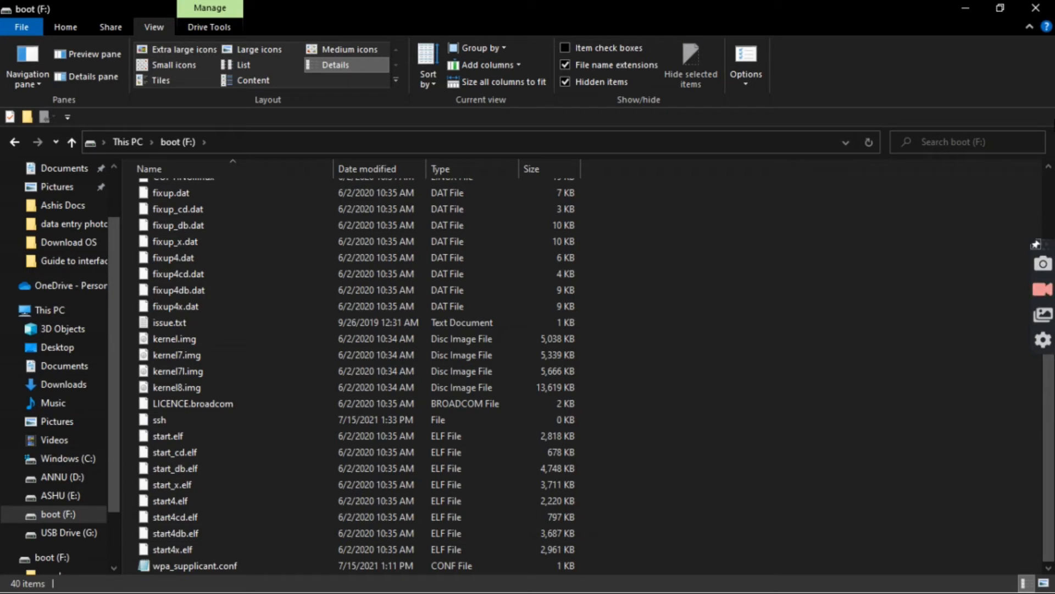
- Close the boot drive window and scroll through each line of the nine steps in steps.txt
left_click(1035, 8)
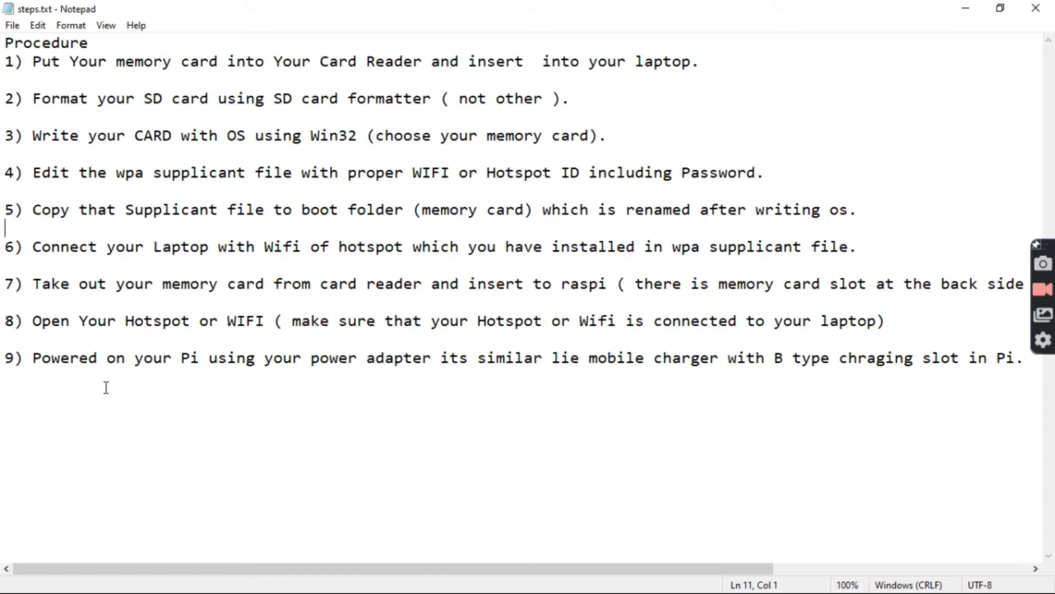
left_click_drag(181, 570, 419, 544)
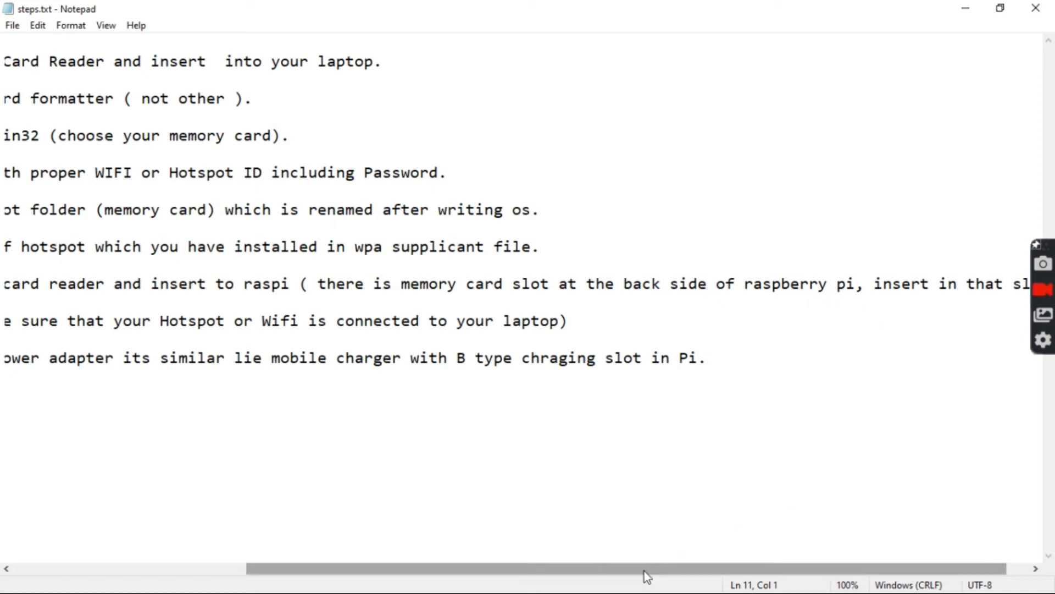
left_click_drag(619, 569, 699, 565)
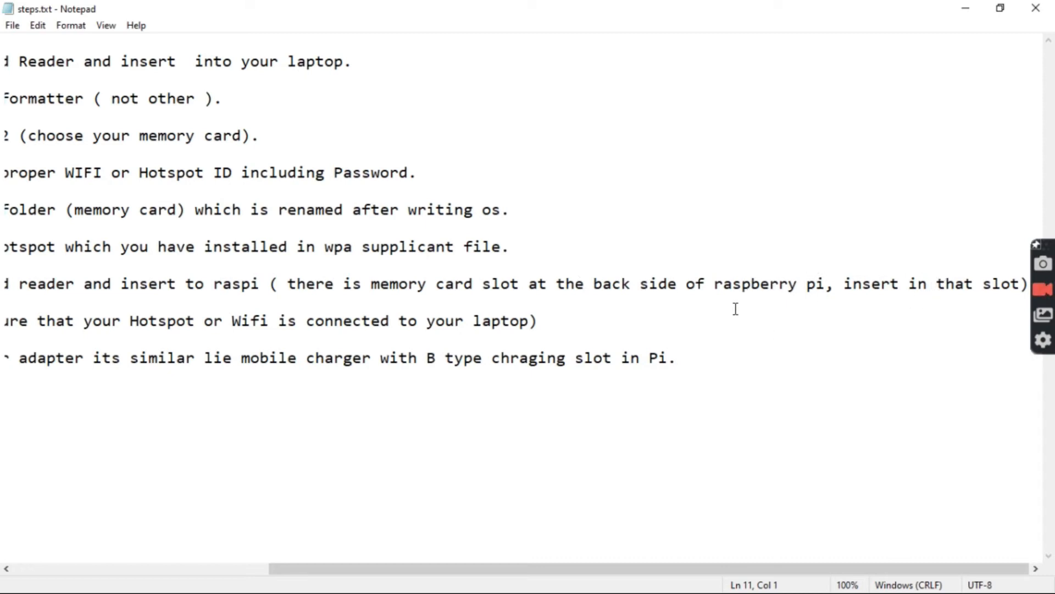
left_click_drag(549, 572, 236, 536)
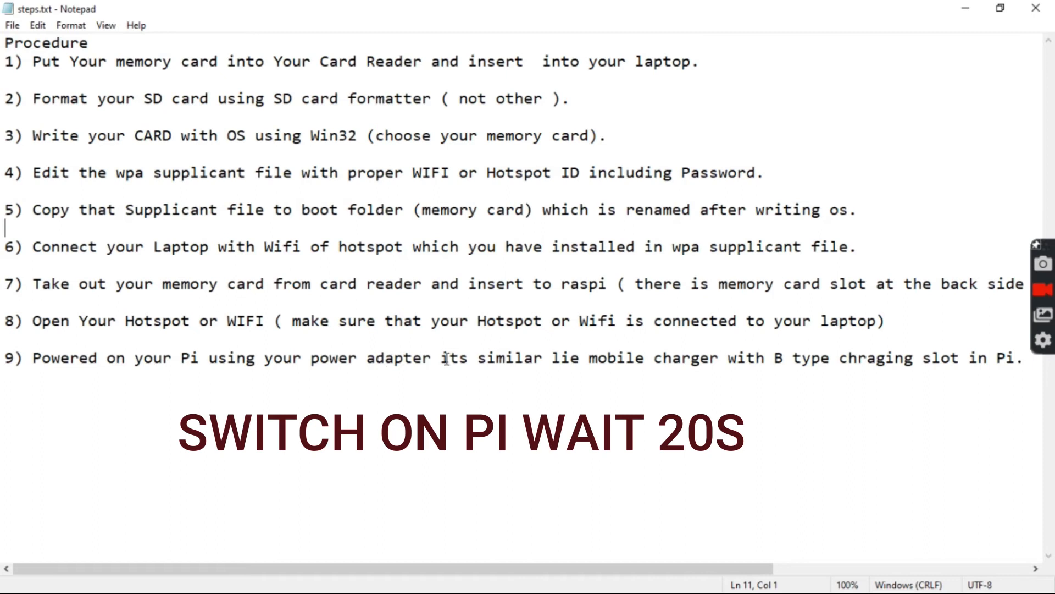
left_click_drag(413, 572, 506, 562)
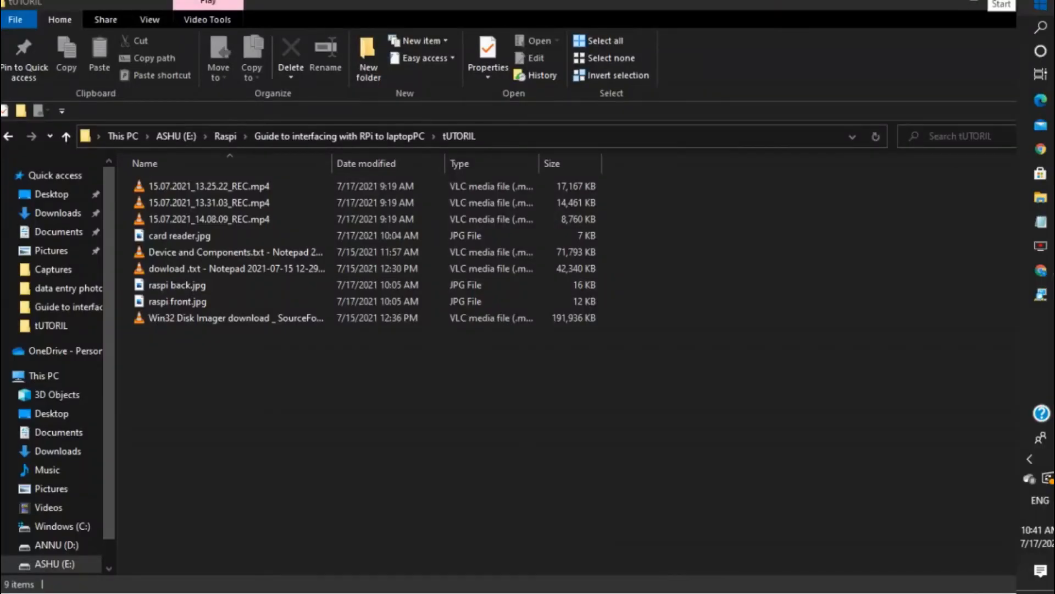
- Launch Advanced IP Scanner from the Start menu and scan the 192.168.1.1-253 range
left_click(1041, 6)
type("ad")
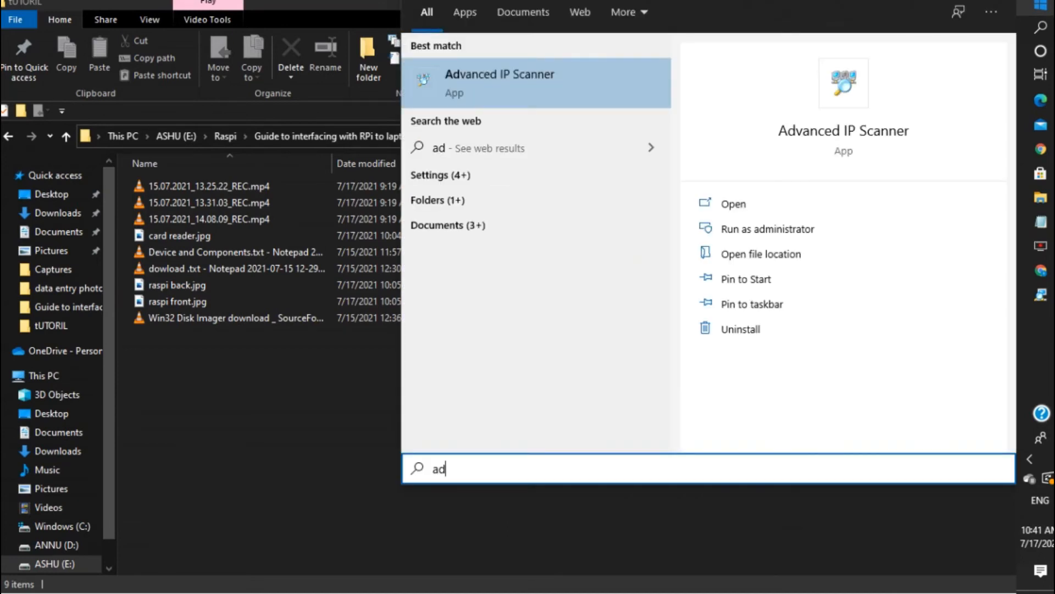
left_click(541, 103)
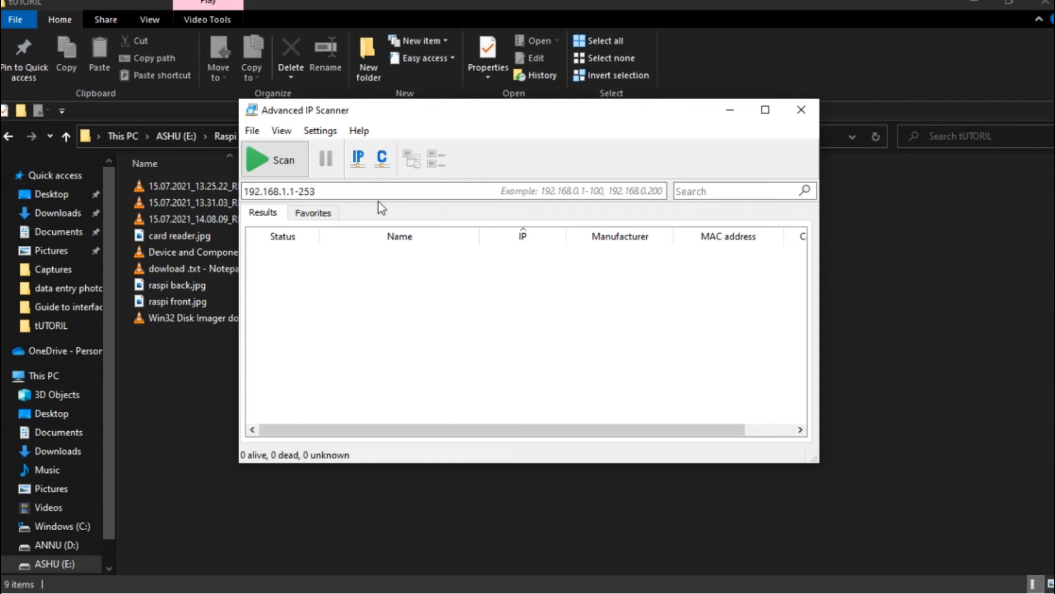
left_click(282, 173)
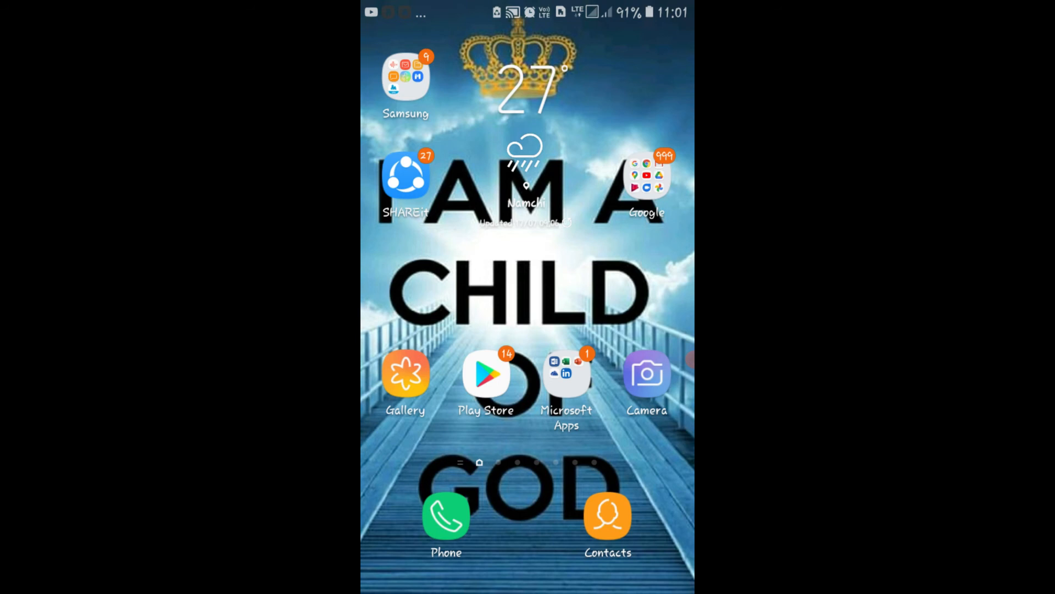
- On the phone's Mobile Hotspot page, view the raspberrypi device's details to find IP 192.168.43.64
left_click_drag(527, 5, 527, 423)
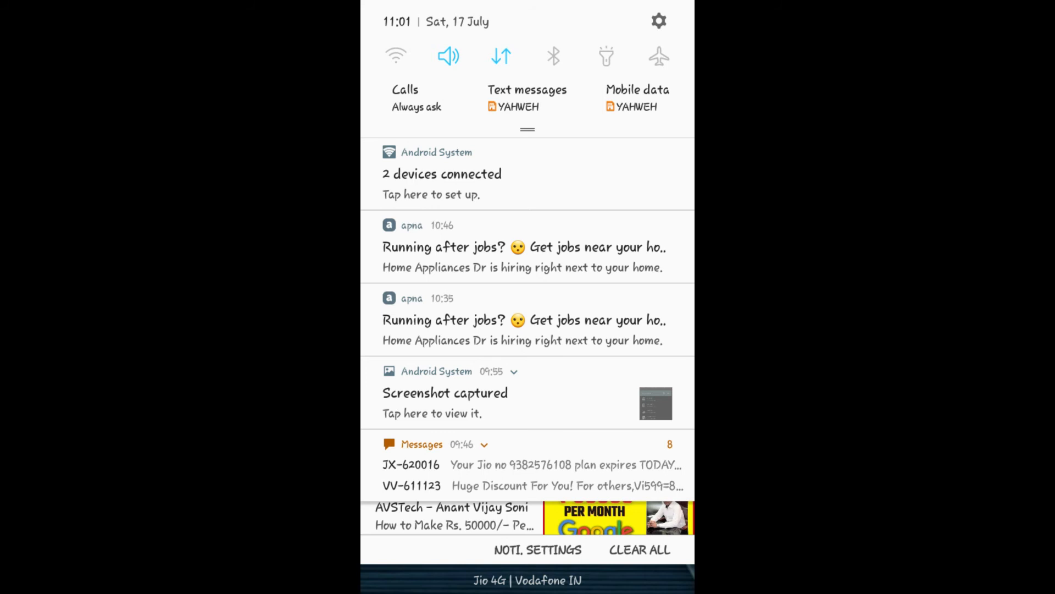
left_click_drag(584, 187, 585, 33)
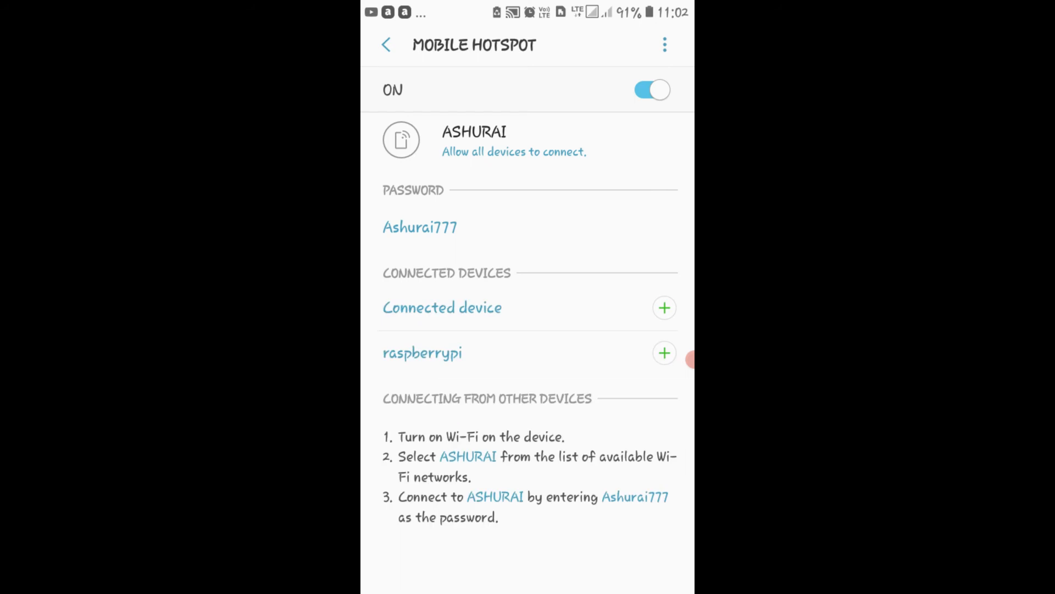
left_click(690, 359)
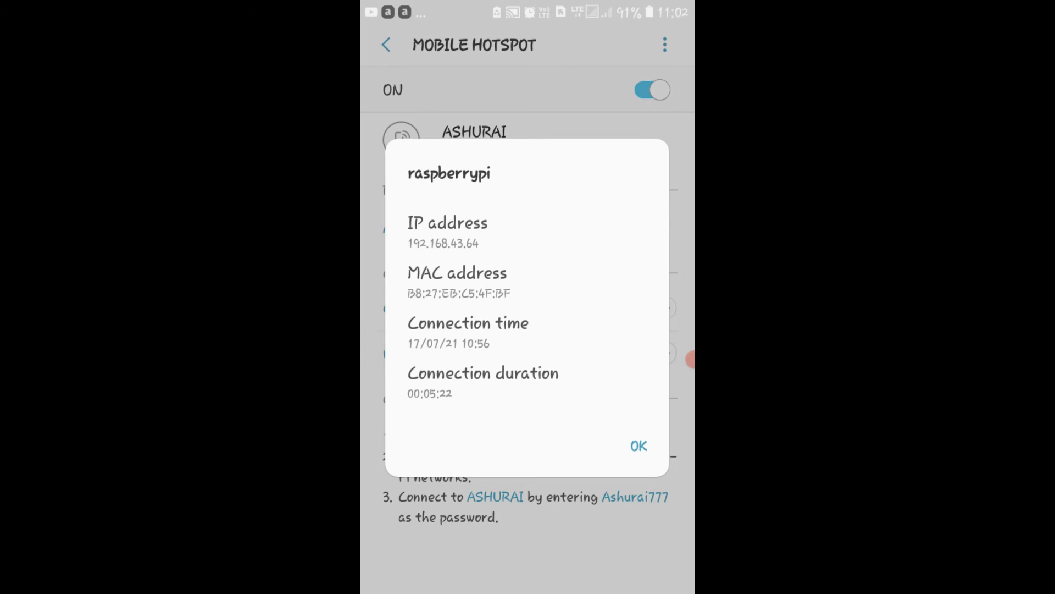
left_click(639, 445)
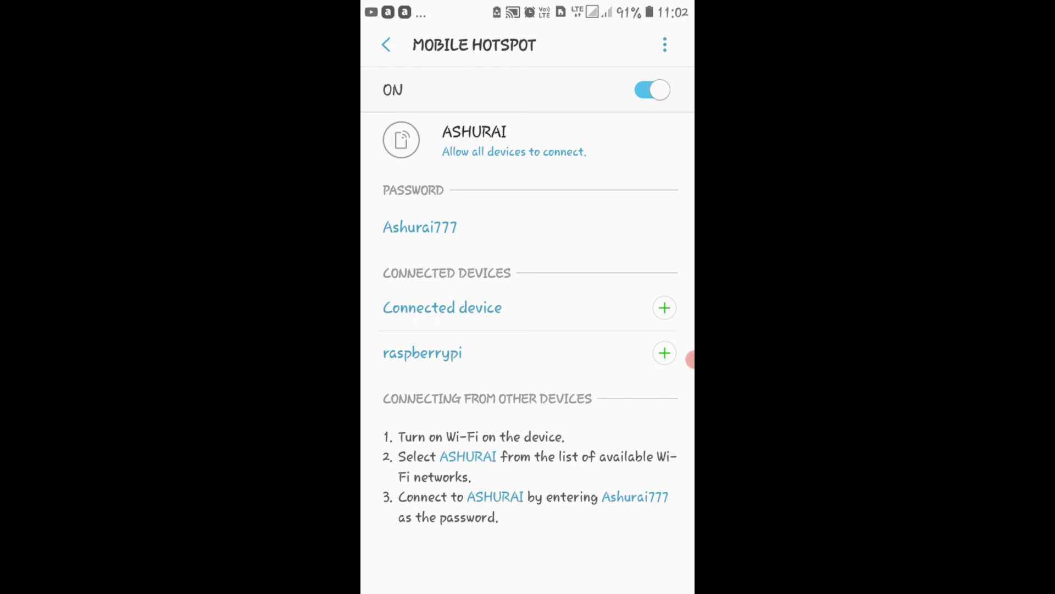
left_click(690, 359)
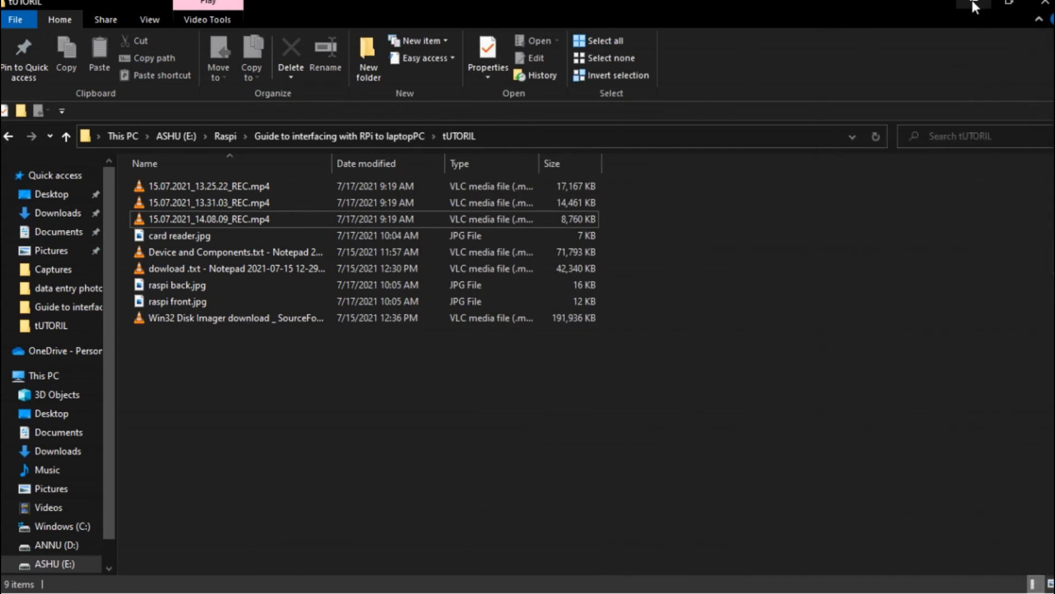
- Review the scan results: gateway 192.168.1.1 and hosts 192.168.1.33 and 192.168.1.34, but no Pi
mouse_move(1041, 296)
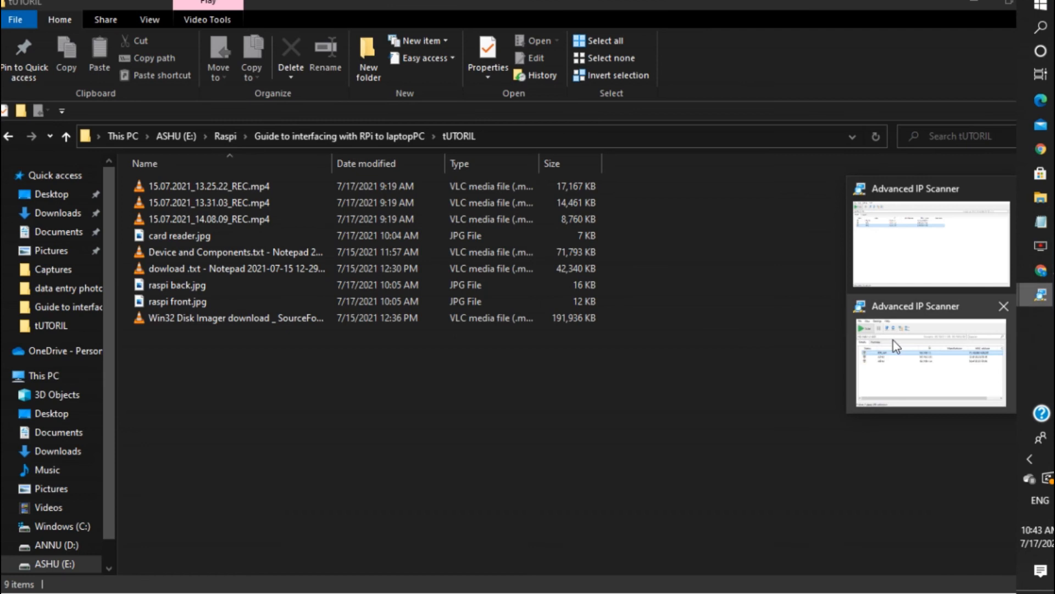
left_click(892, 341)
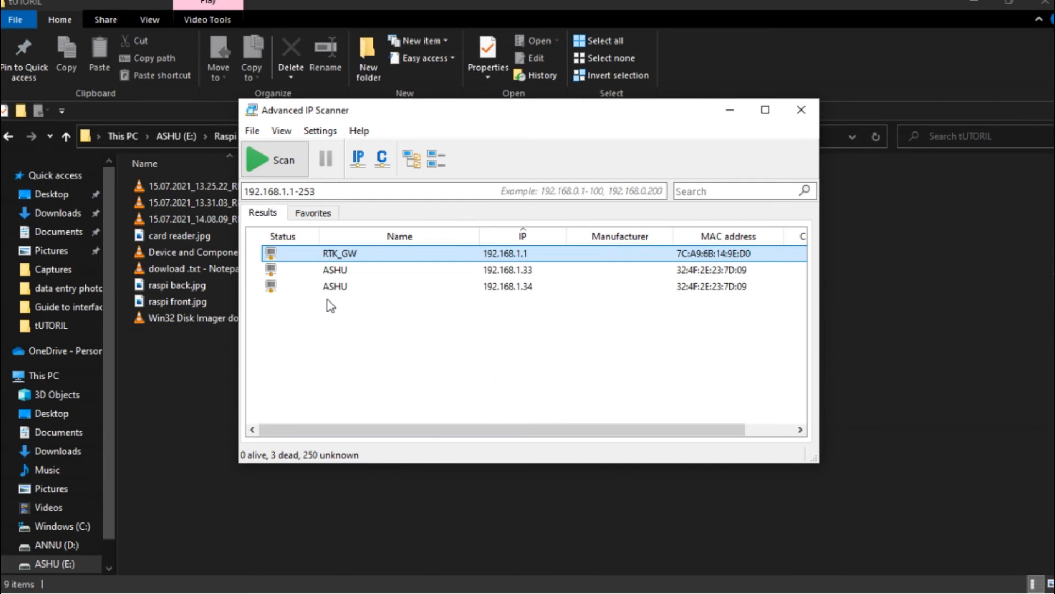
right_click(502, 290)
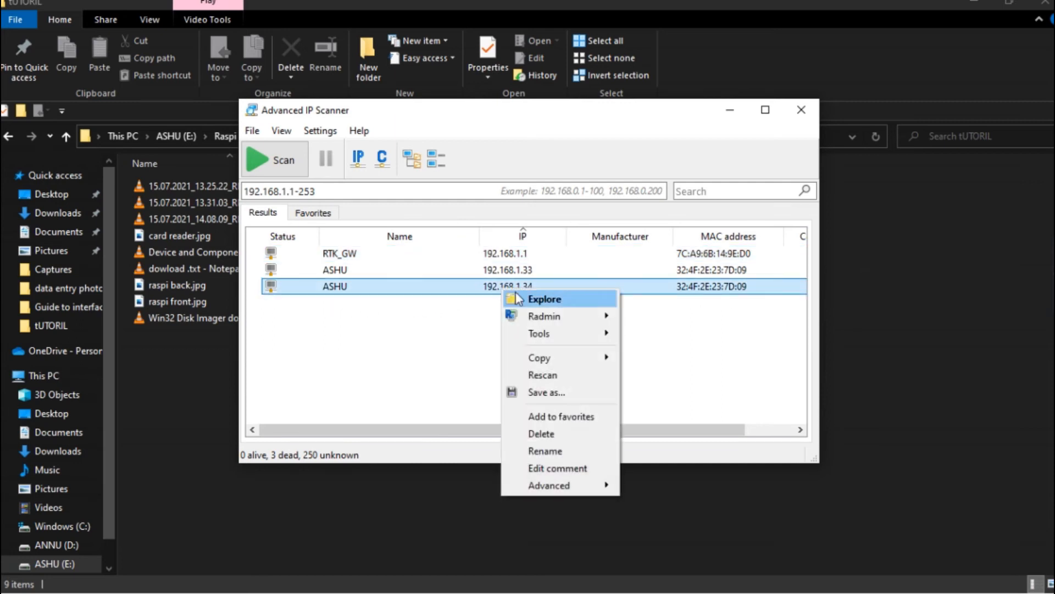
mouse_move(558, 358)
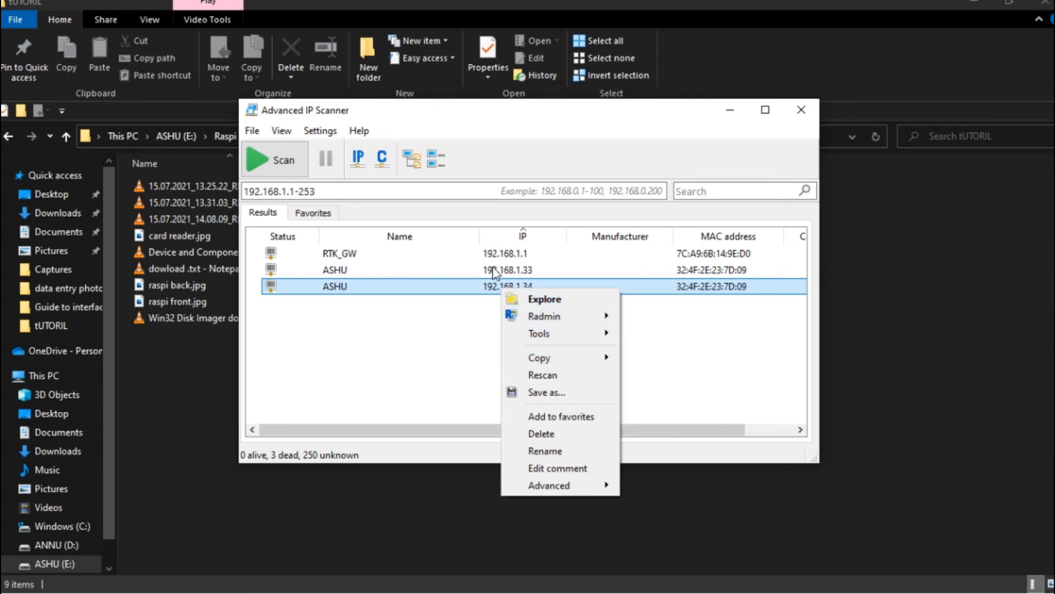
left_click(671, 357)
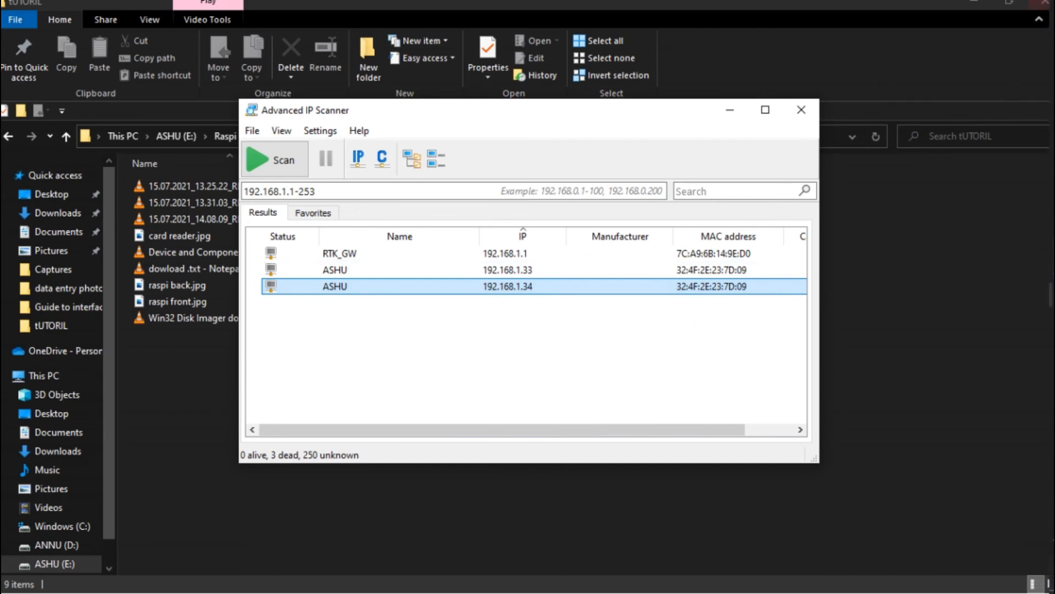
left_click(1040, 7)
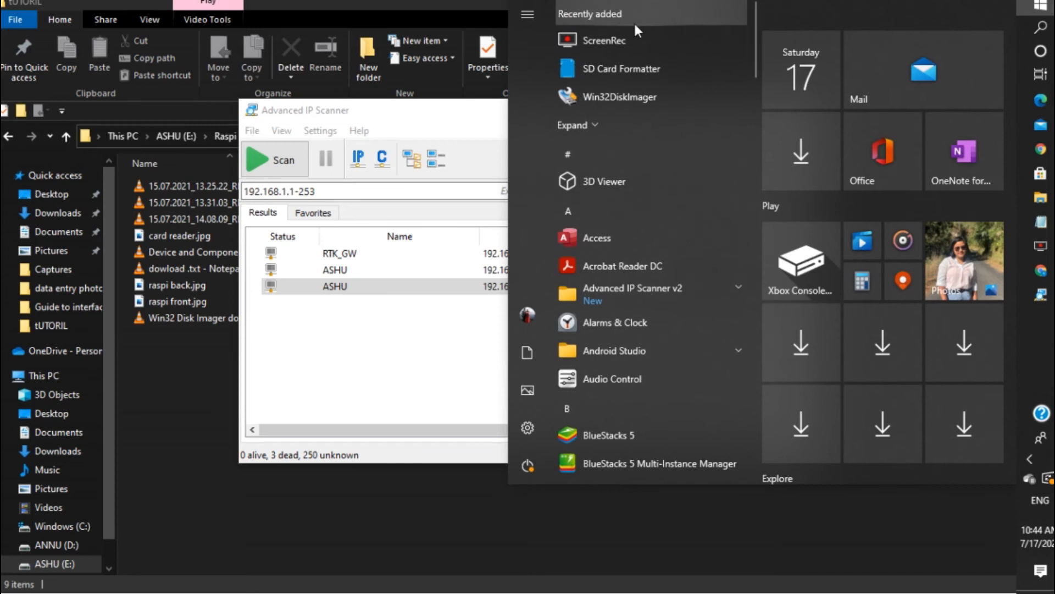
- Search the Start menu for PuTTY and launch it
type("putyy")
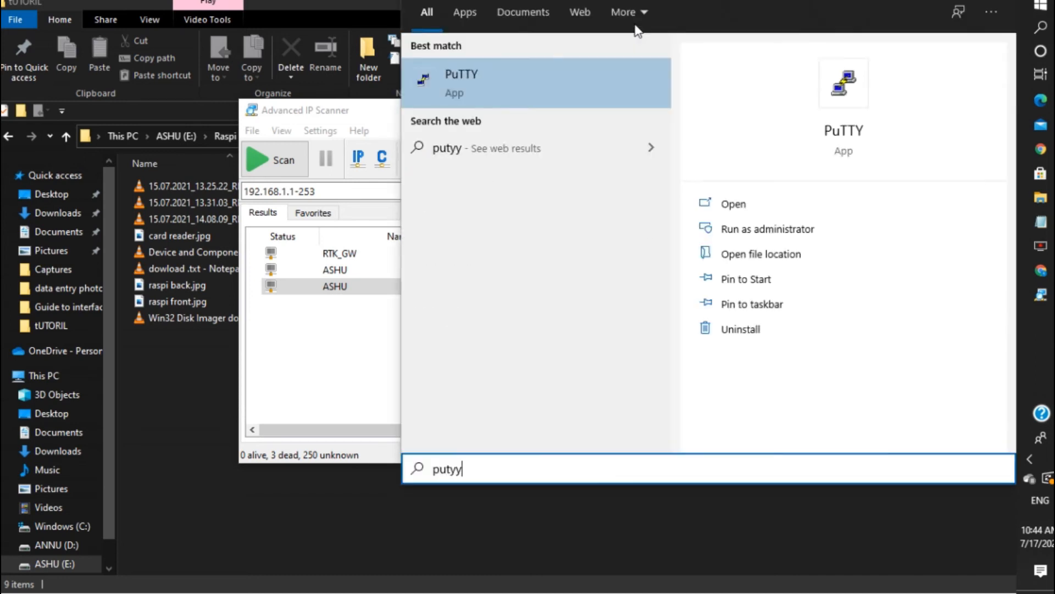
left_click(532, 101)
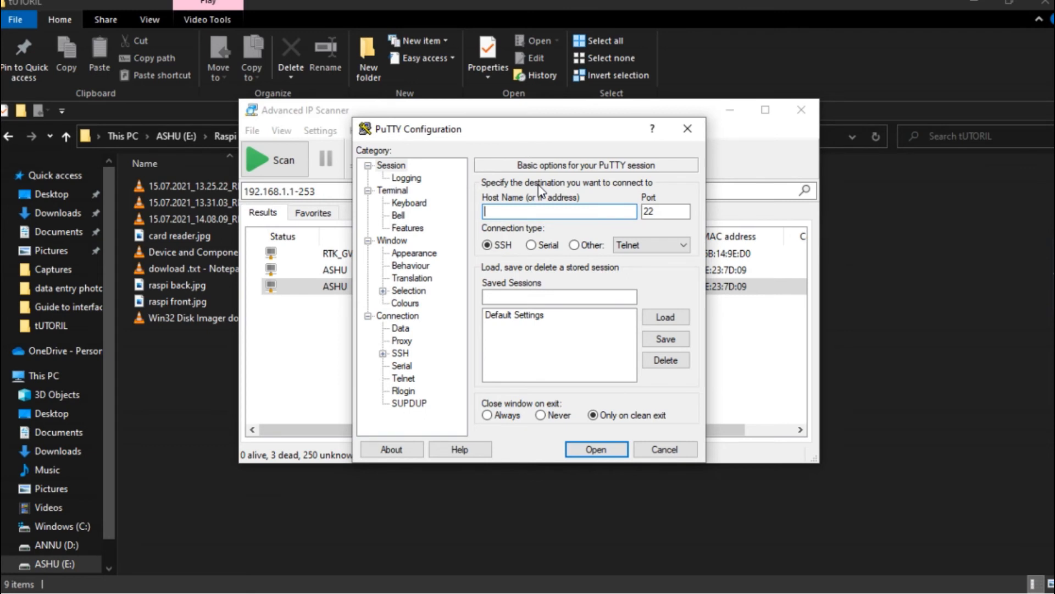
- Open an SSH connection on port 22 to the Pi at 192.168.43.64
type("192")
type(".168")
type(".43")
type(".4")
type("64")
left_click(603, 454)
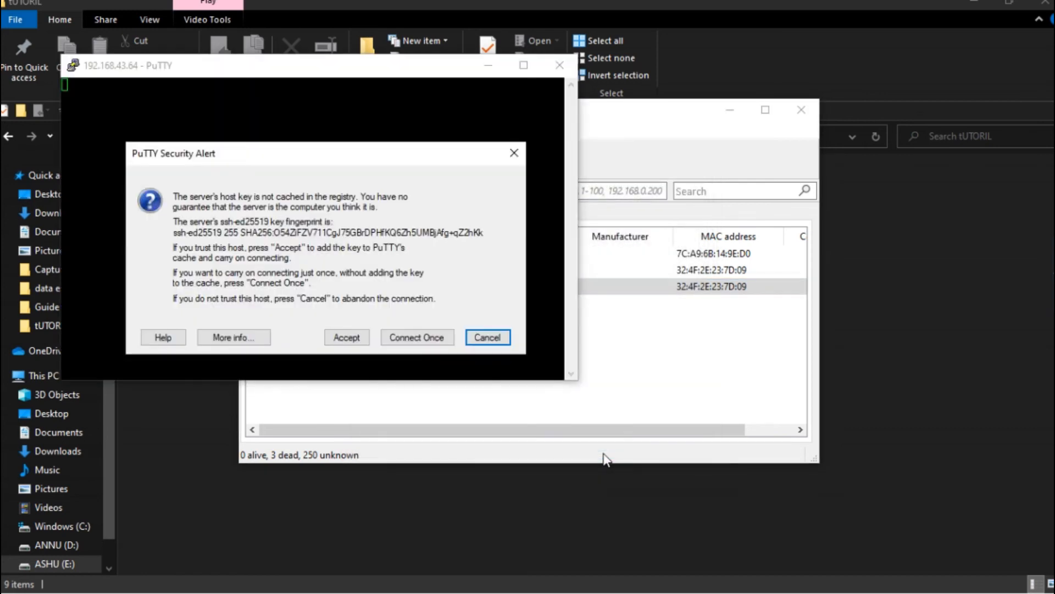
- Accept the Pi's host key and log in as user pi with the account password
left_click(359, 337)
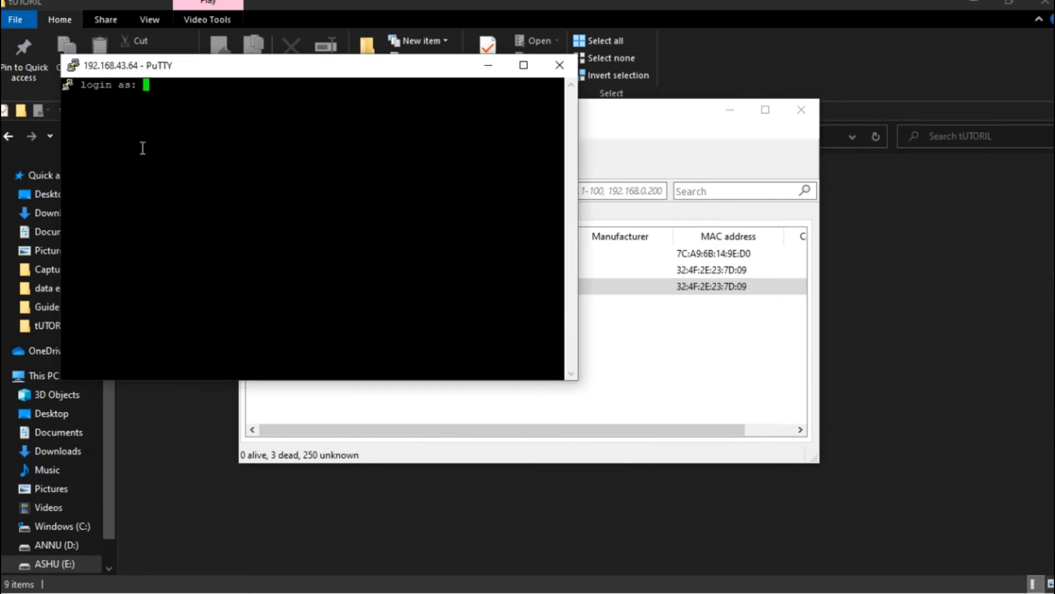
type("pi")
key("Return")
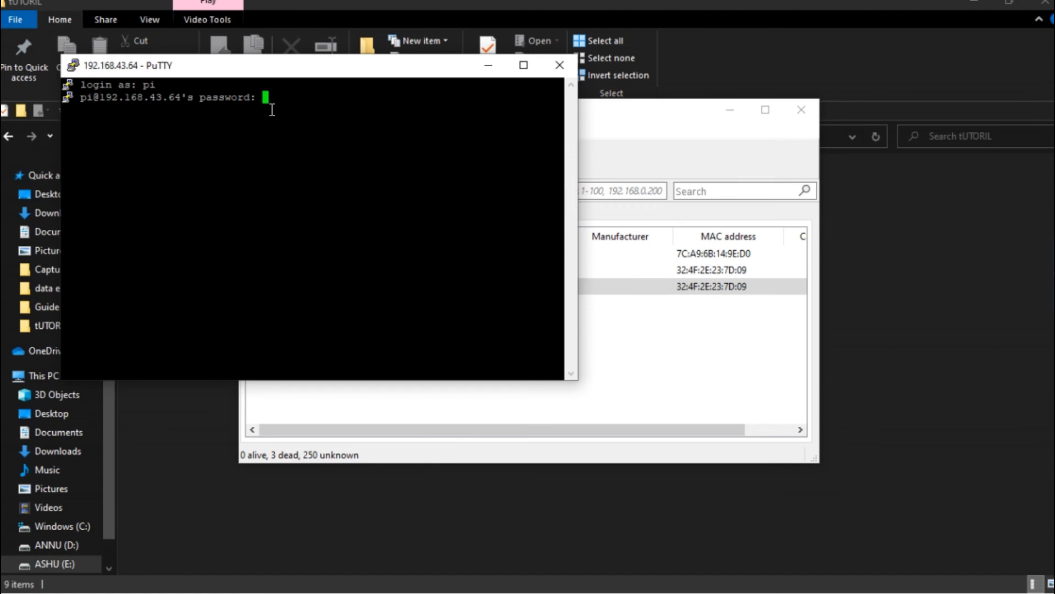
key("Return")
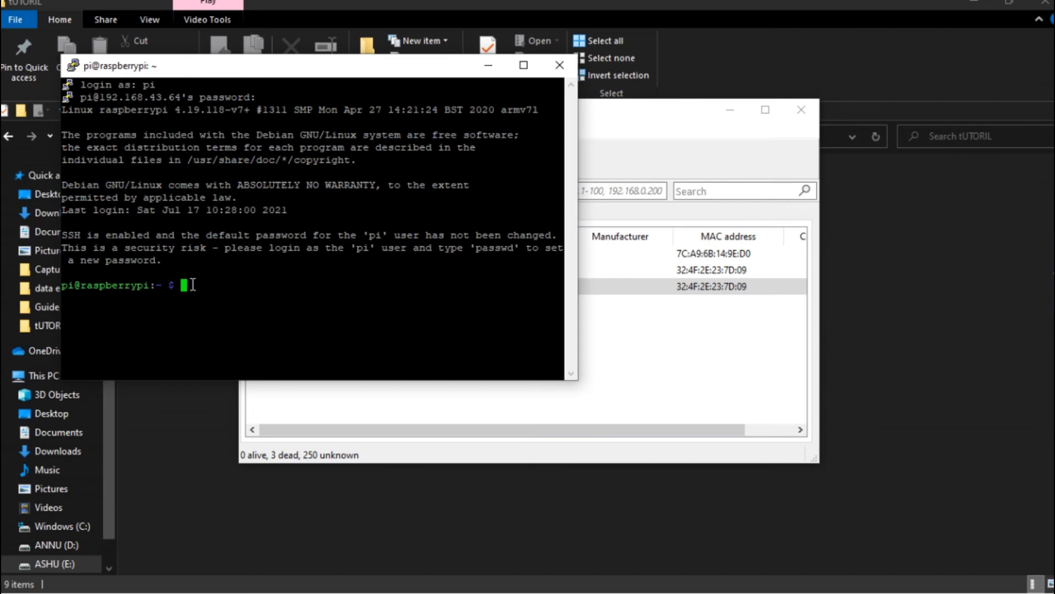
type("sudo raspi-cong")
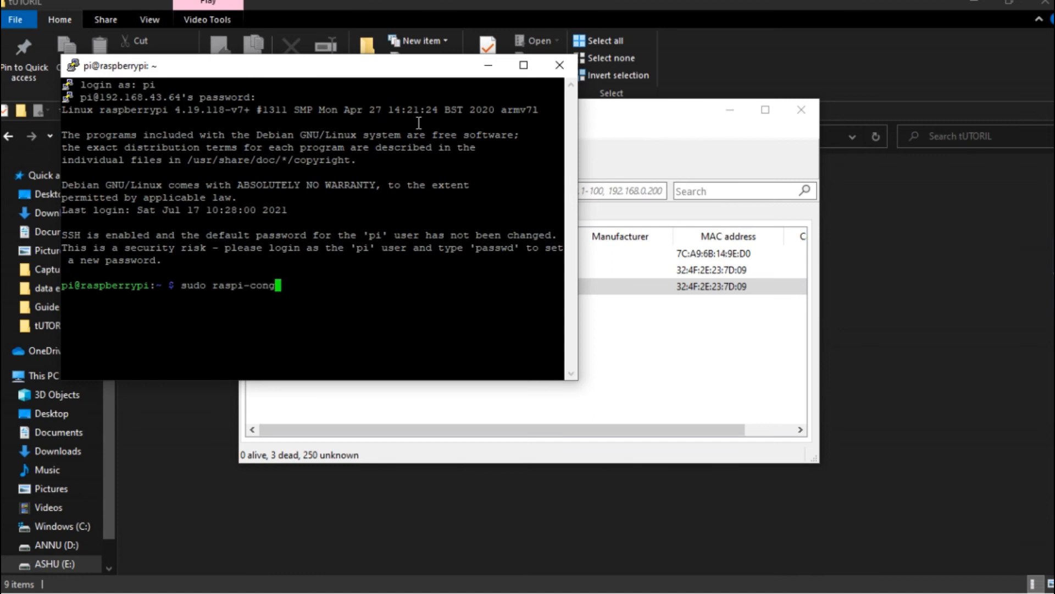
- Correct the misspelled command and run sudo raspi-config
key("BackSpace")
type("fug")
key("Return")
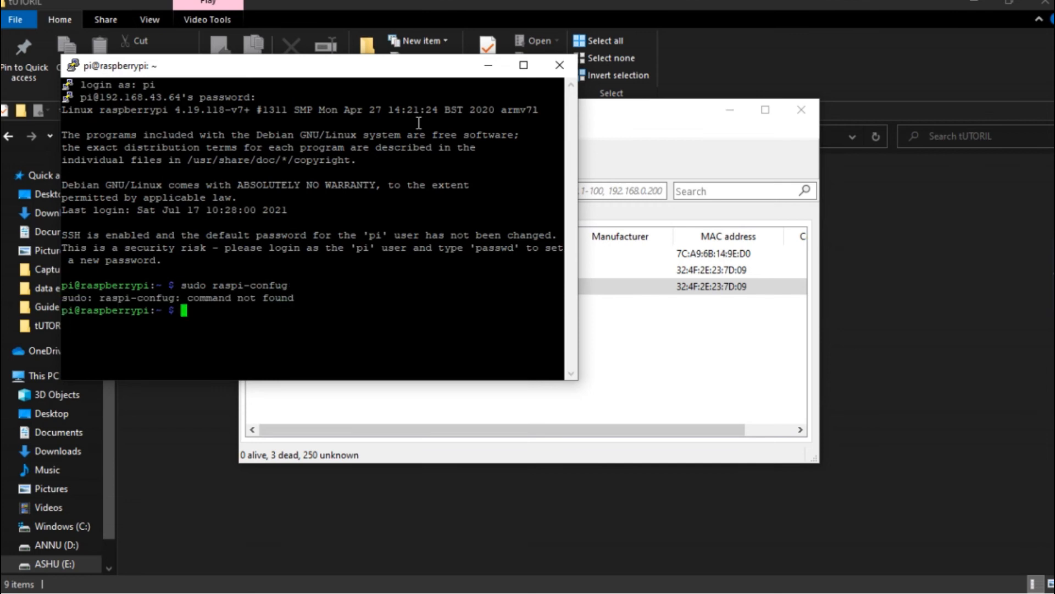
key("Up")
key("Left")
key("BackSpace")
type("i")
key("End")
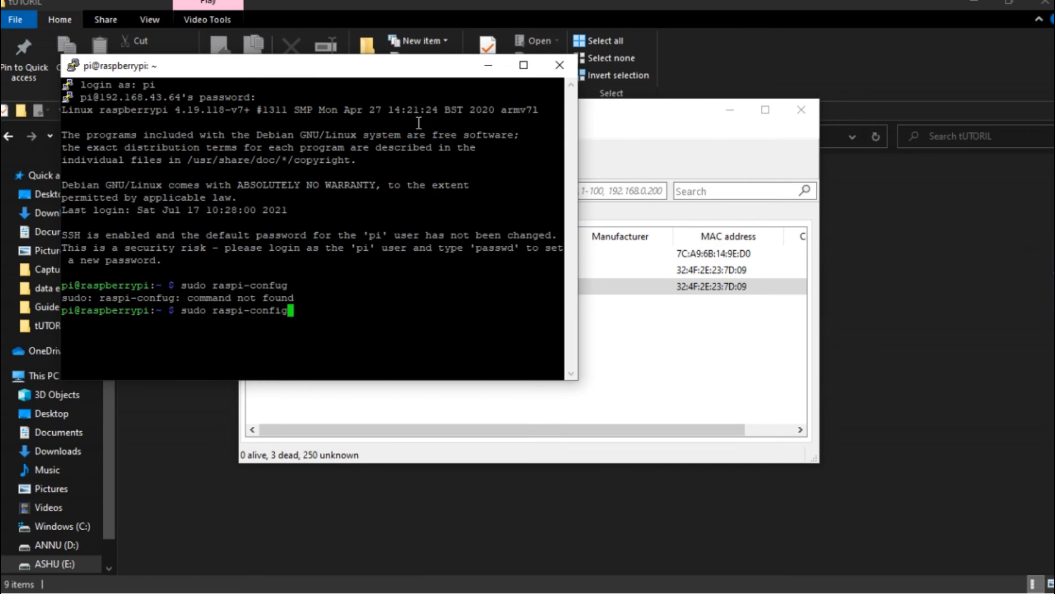
key("Return")
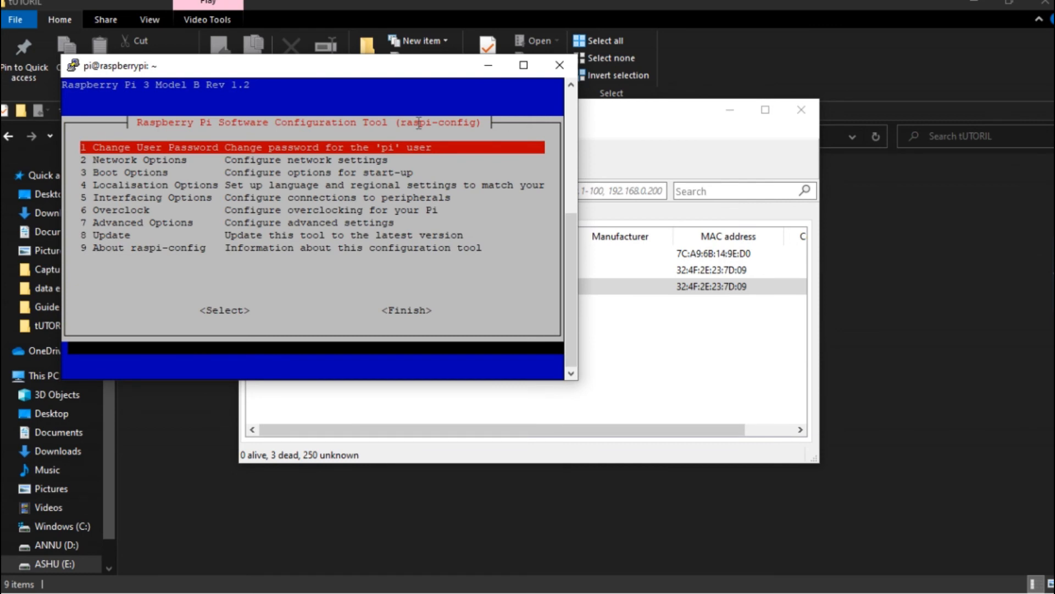
- Enable the VNC Server via Interfacing Options > P3 VNC, answering Yes
key("Down")
key("Down")
key("Down")
key("Down")
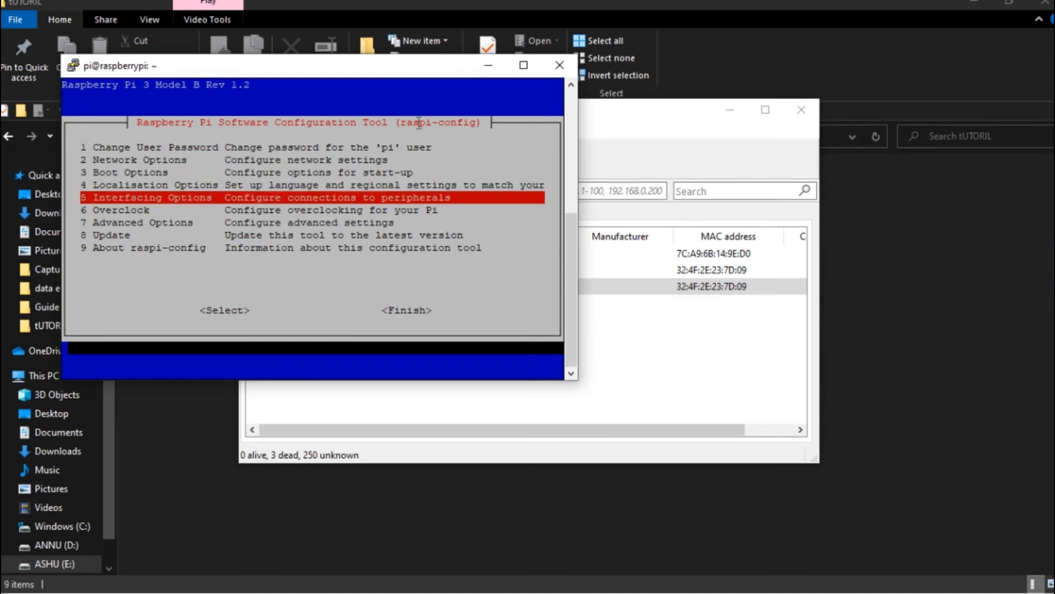
key("Down")
key("Up")
key("Return")
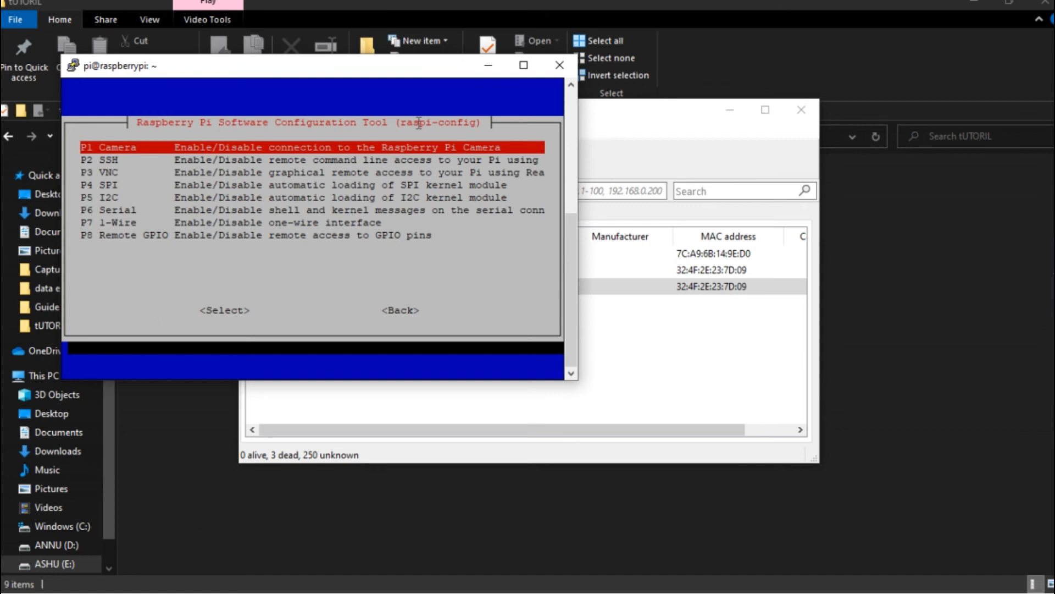
key("Down")
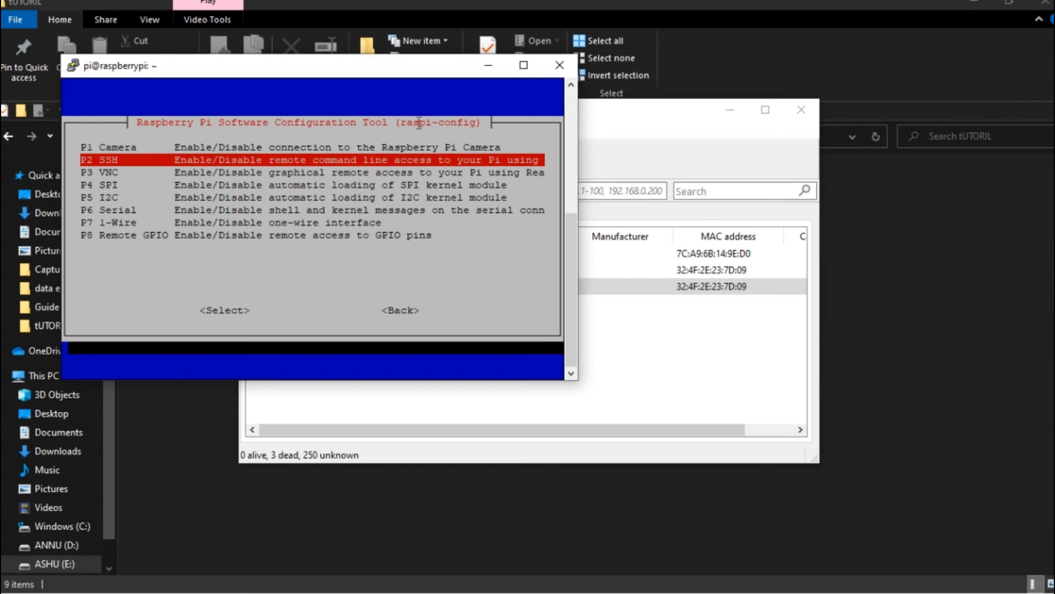
key("Down")
key("Return")
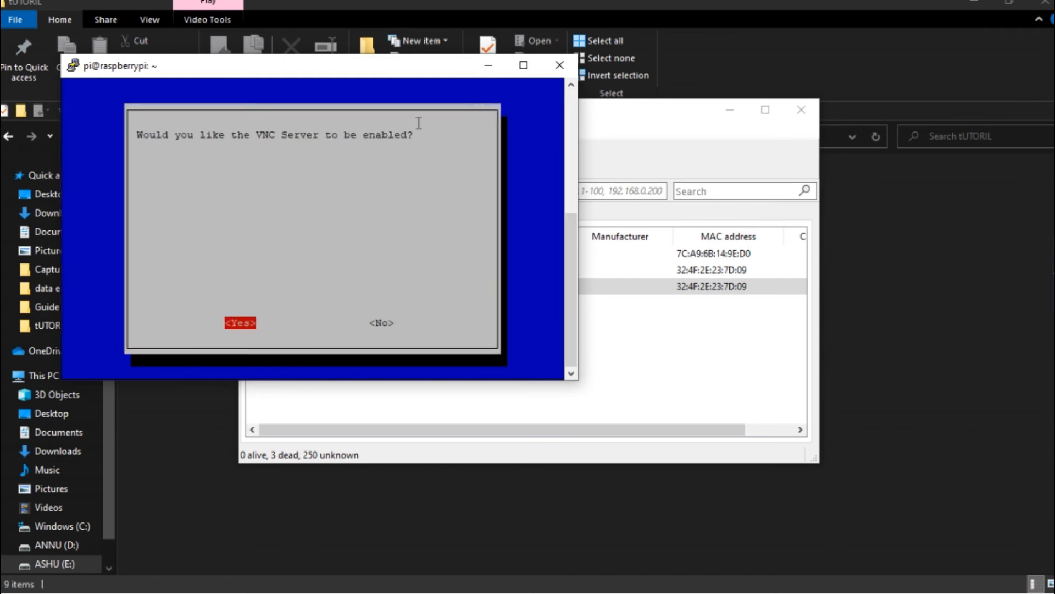
key("Right")
key("Left")
key("Right")
key("Left")
key("Return")
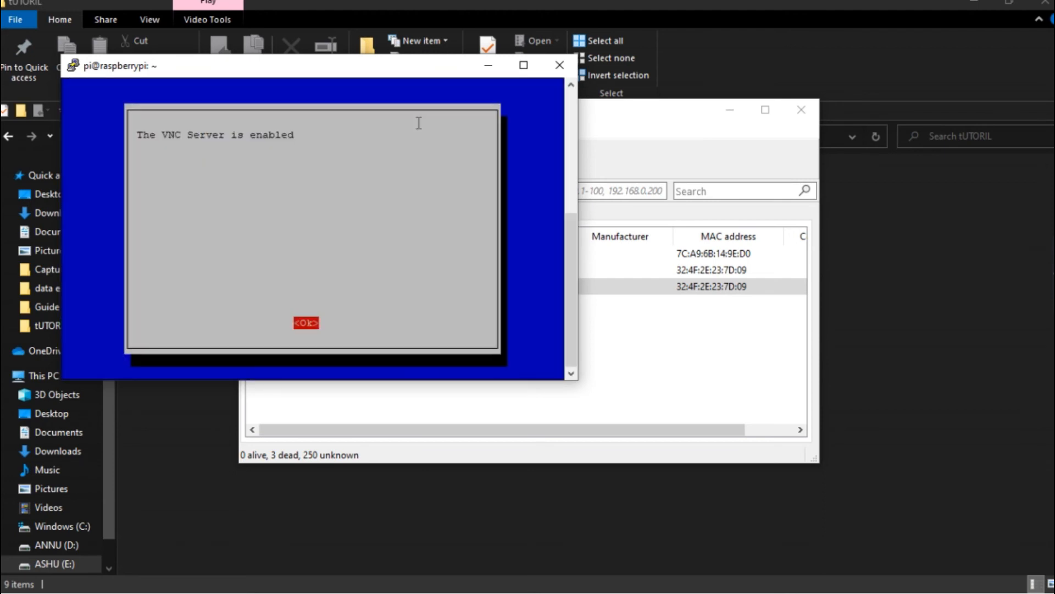
- Set Advanced Options > A5 Resolution to DMT Mode 85 (1280x720 60Hz 16:9)
key("Return")
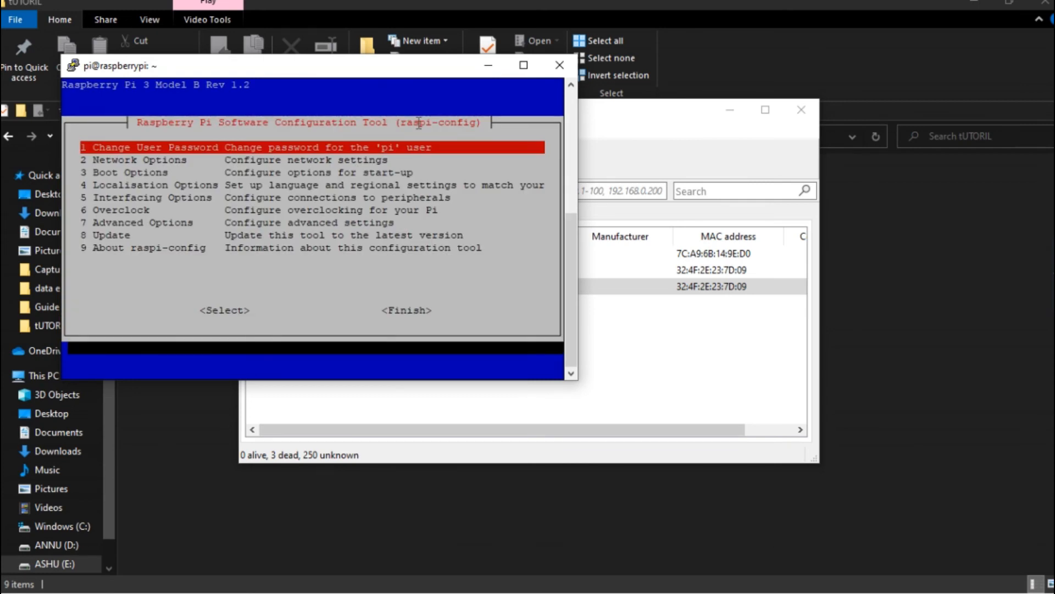
key("Down")
key("Down")
key("Down")
key("Down")
key("Down")
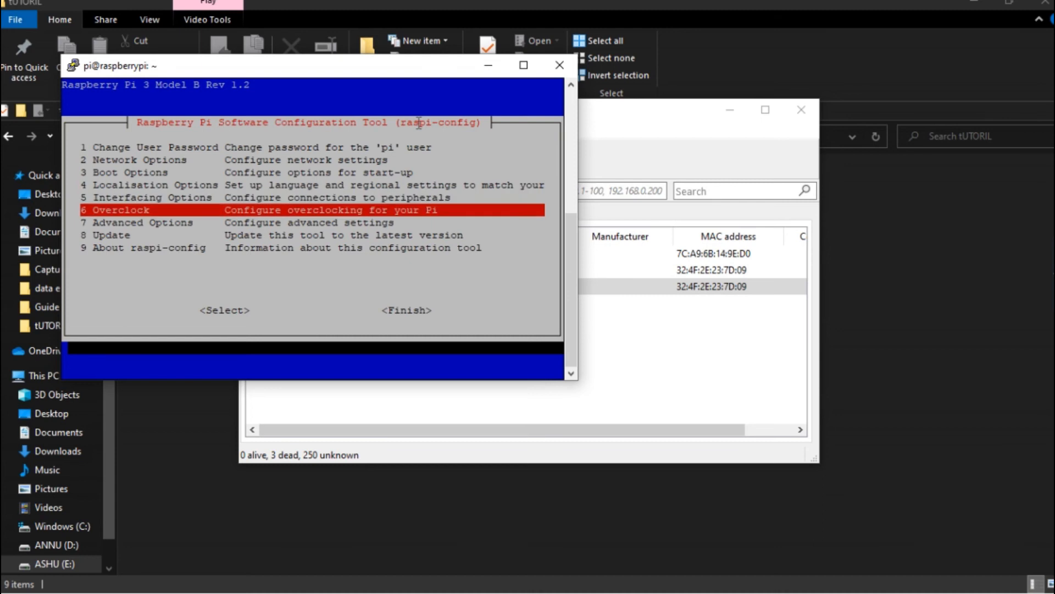
key("Down")
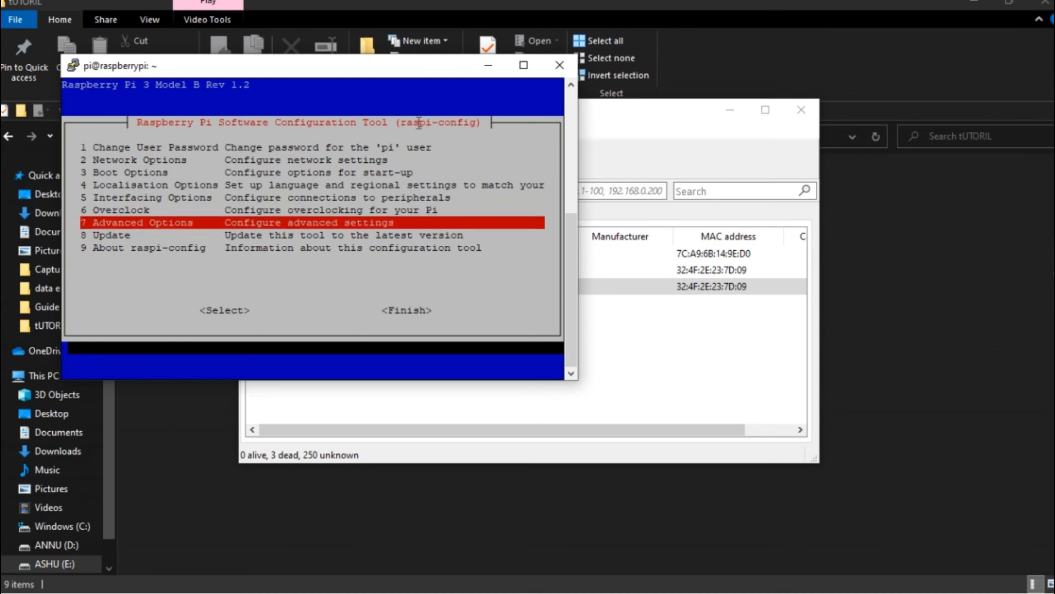
key("Up")
key("Up")
key("Up")
key("Up")
key("Down")
key("Down")
key("Down")
key("Down")
key("Return")
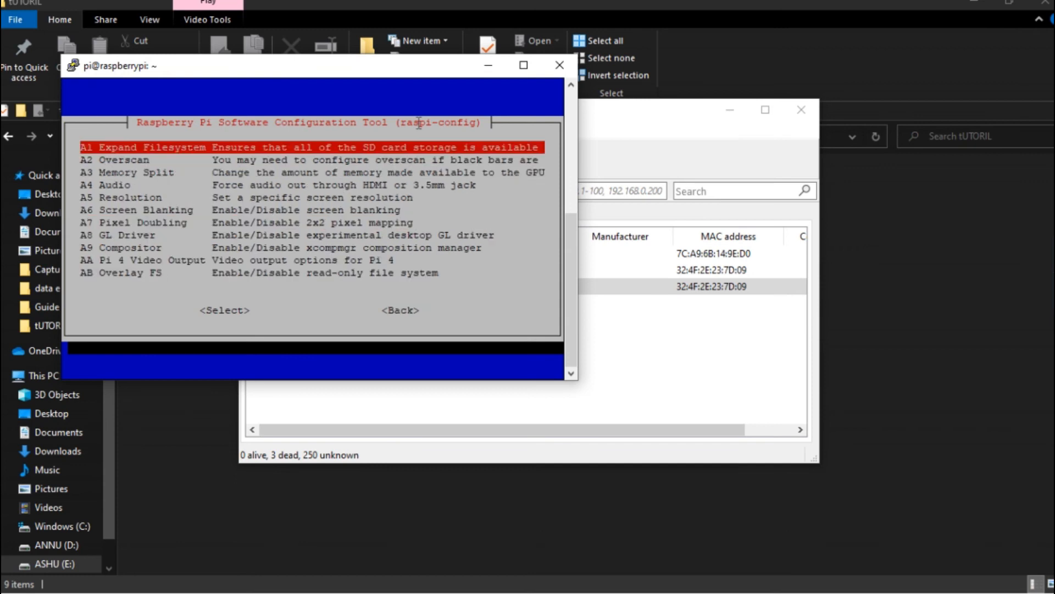
key("Down")
key("Down")
key("Down")
key("Down")
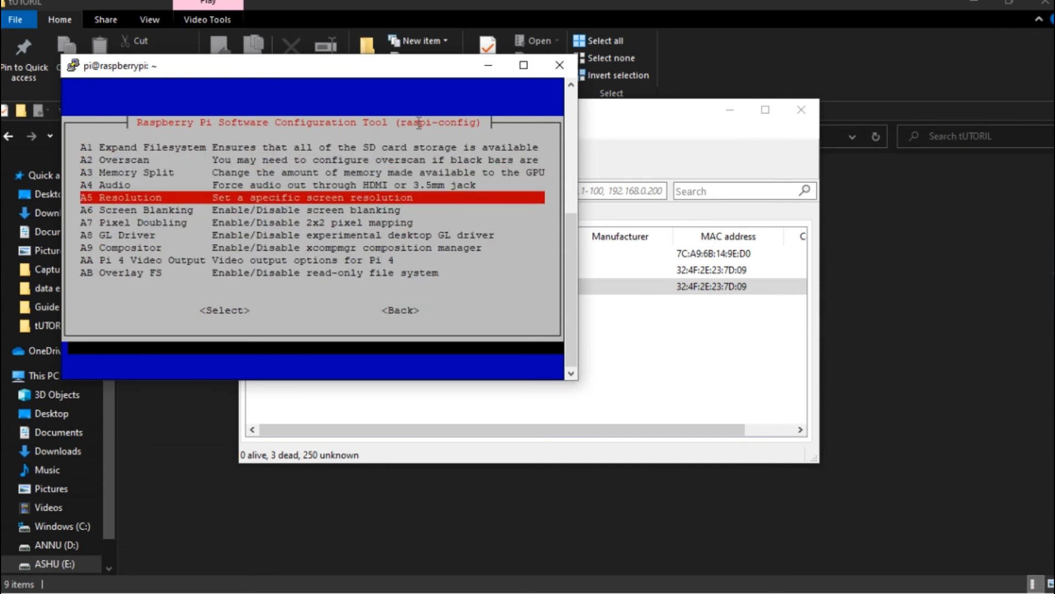
key("Return")
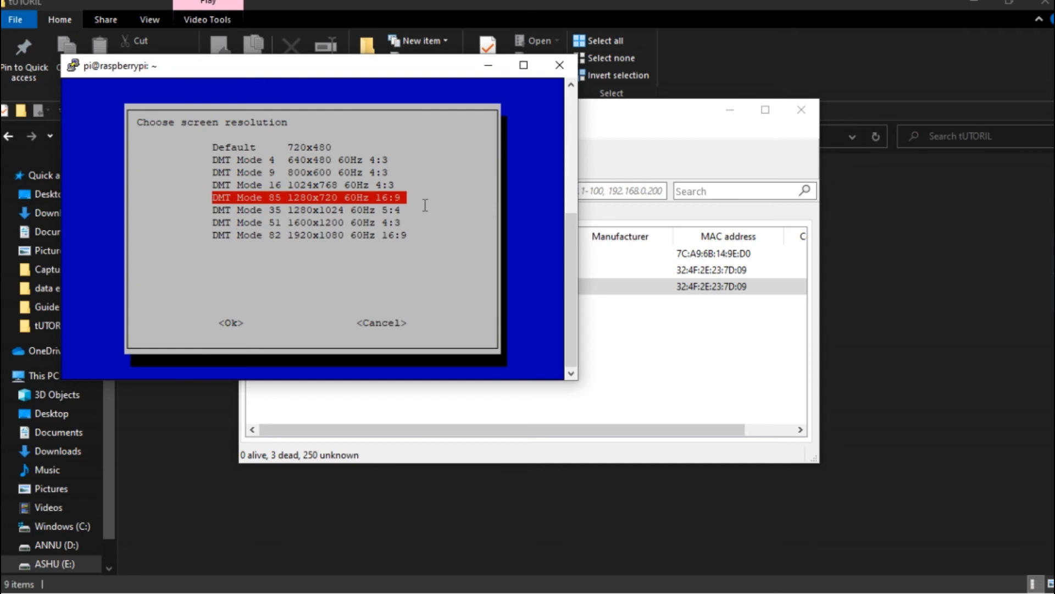
key("Tab")
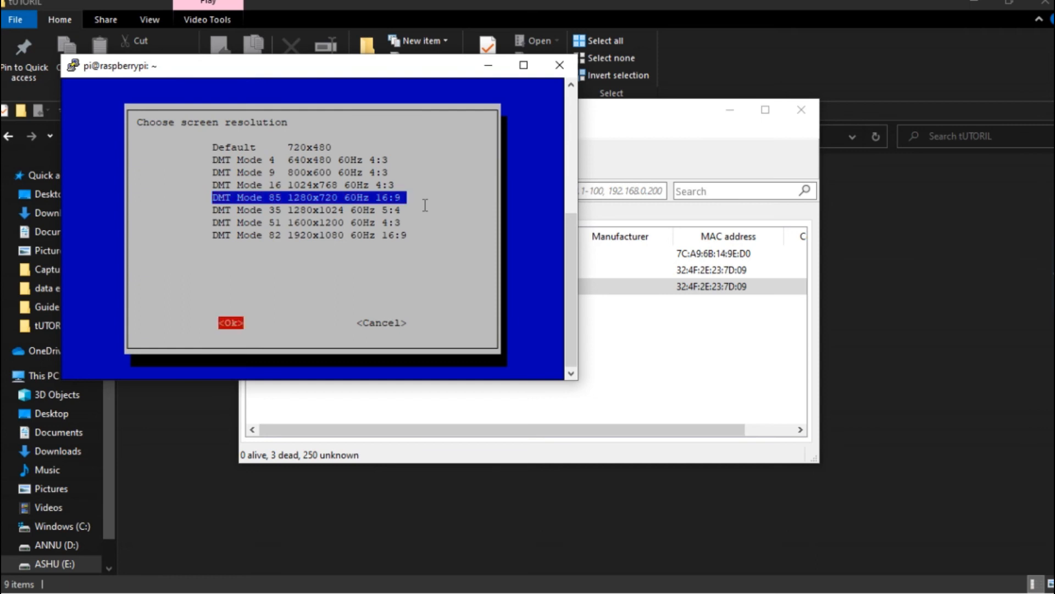
key("Return")
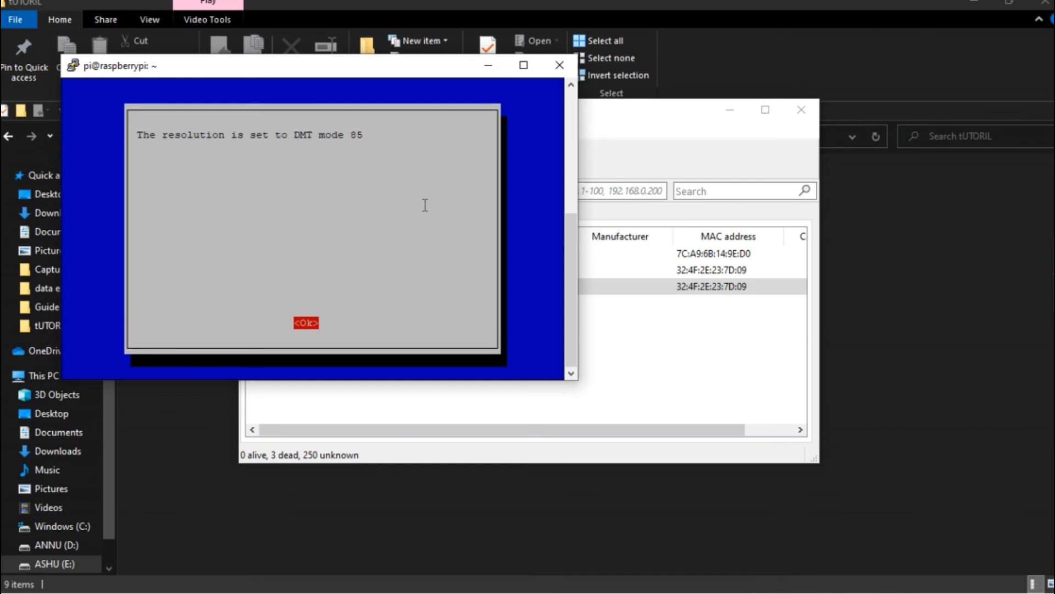
- Acknowledge the resolution message and choose Finish to leave raspi-config
key("Return")
key("Tab")
key("Tab")
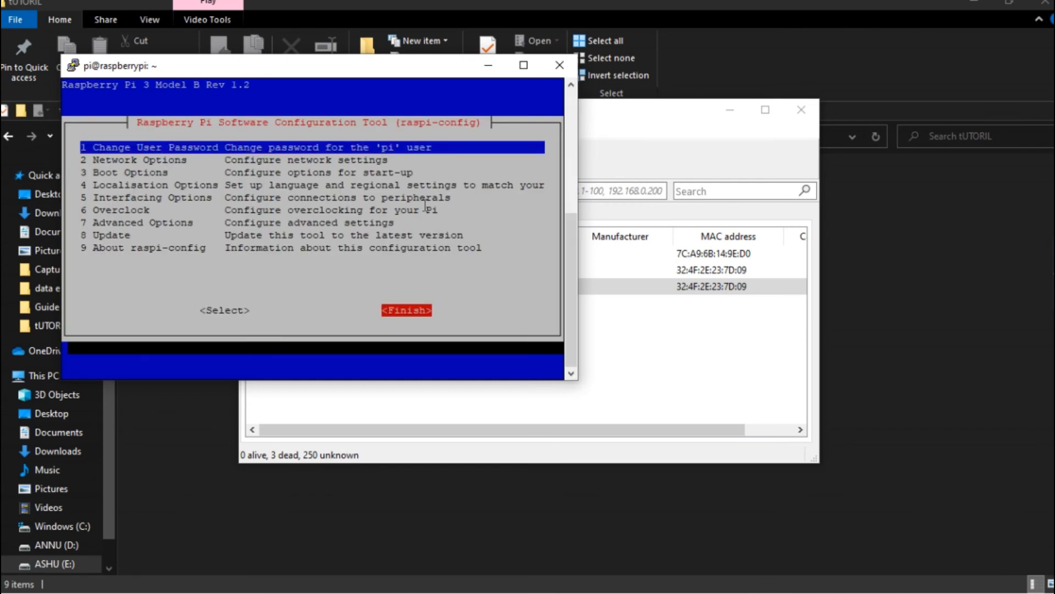
key("Return")
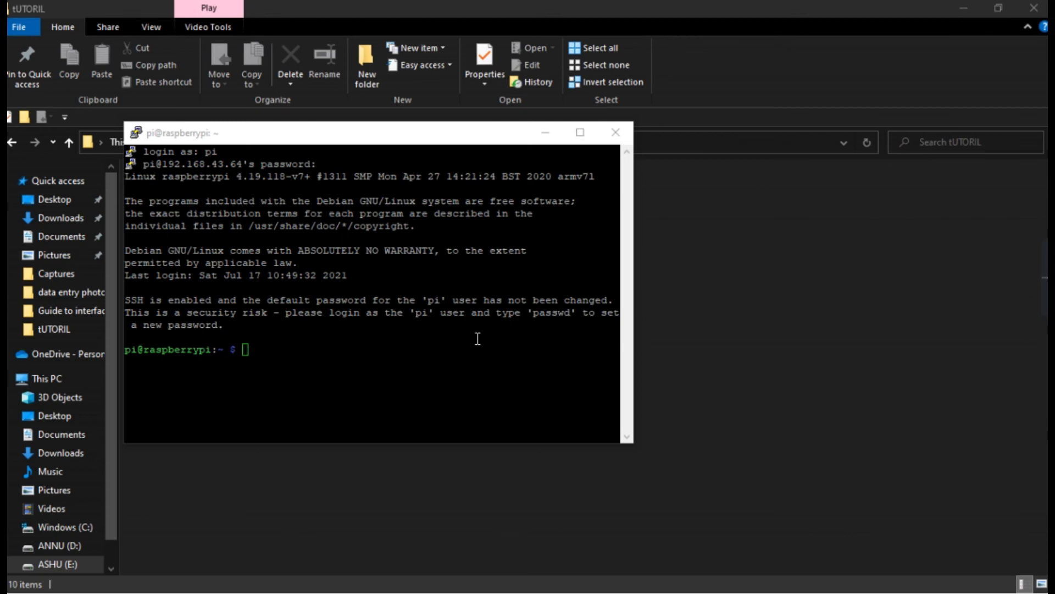
- Reboot the Pi with sudo reboot, dismiss the connection error, and close PuTTY
left_click(478, 338)
type("sudo rebbot")
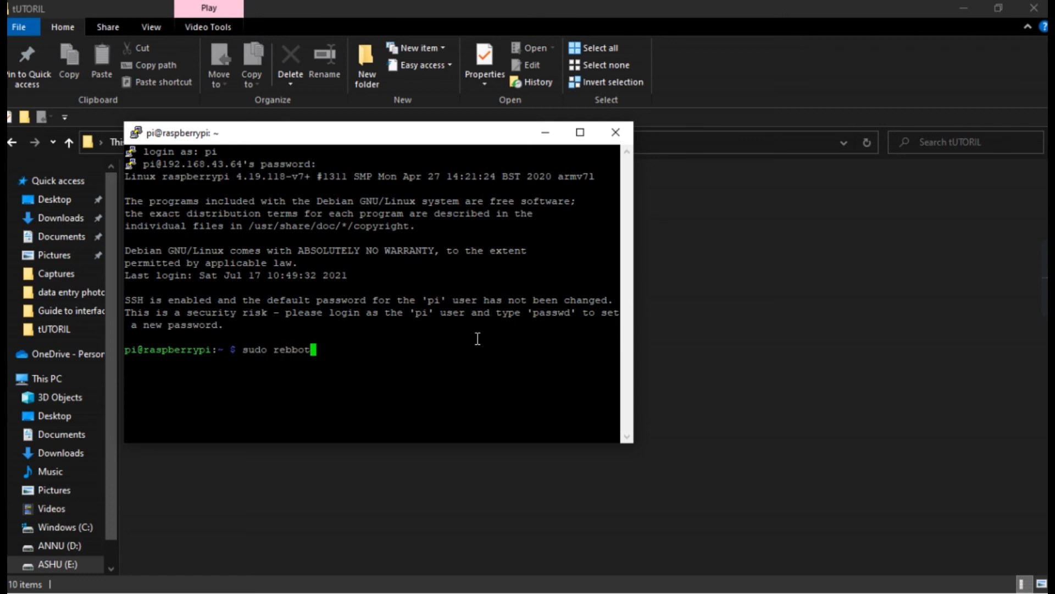
key("Left")
key("Left")
key("BackSpace")
type("o")
key("Return")
left_click(635, 359)
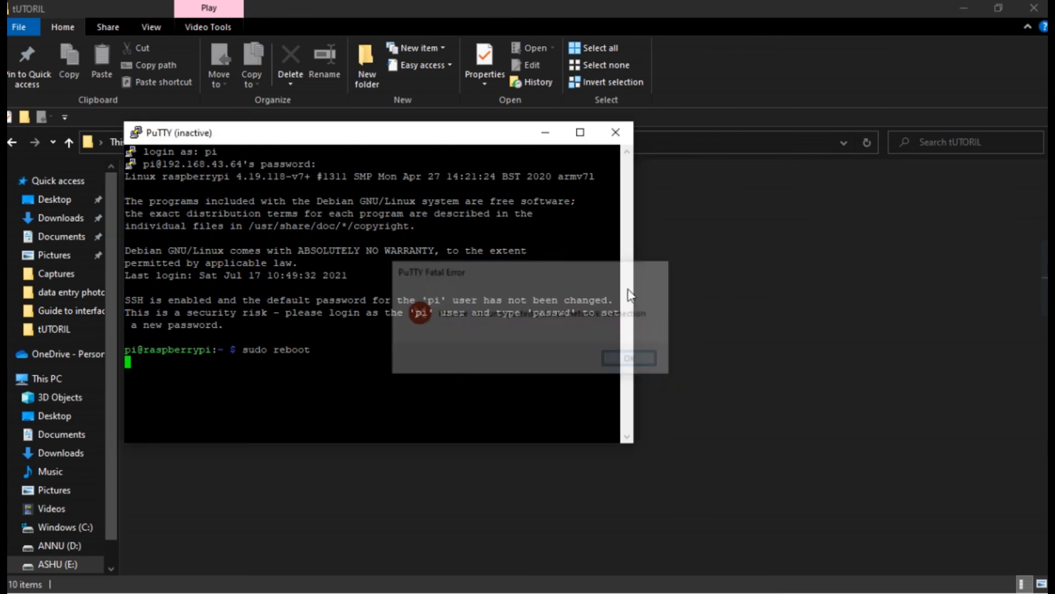
left_click(607, 136)
- Launch VNC Viewer from the Start menu and connect to 192.168.43.64
mouse_move(1051, 130)
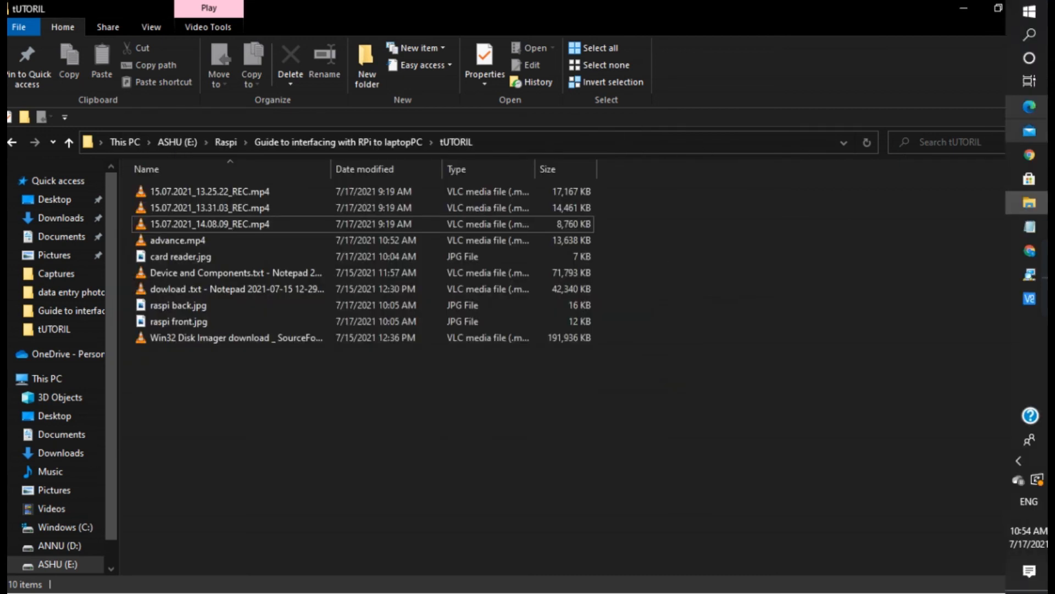
left_click(1031, 10)
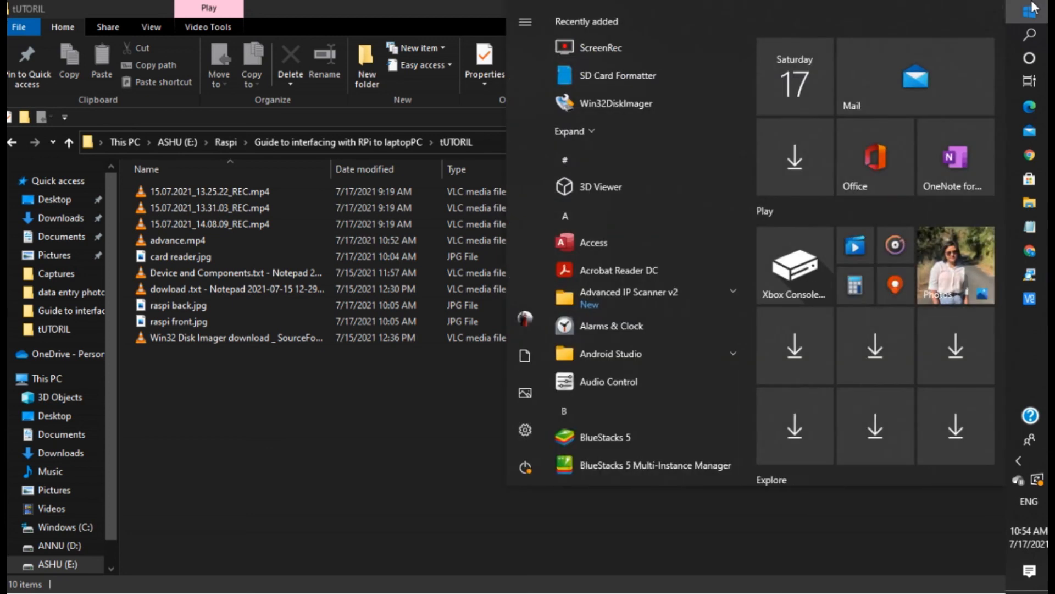
type("vnc")
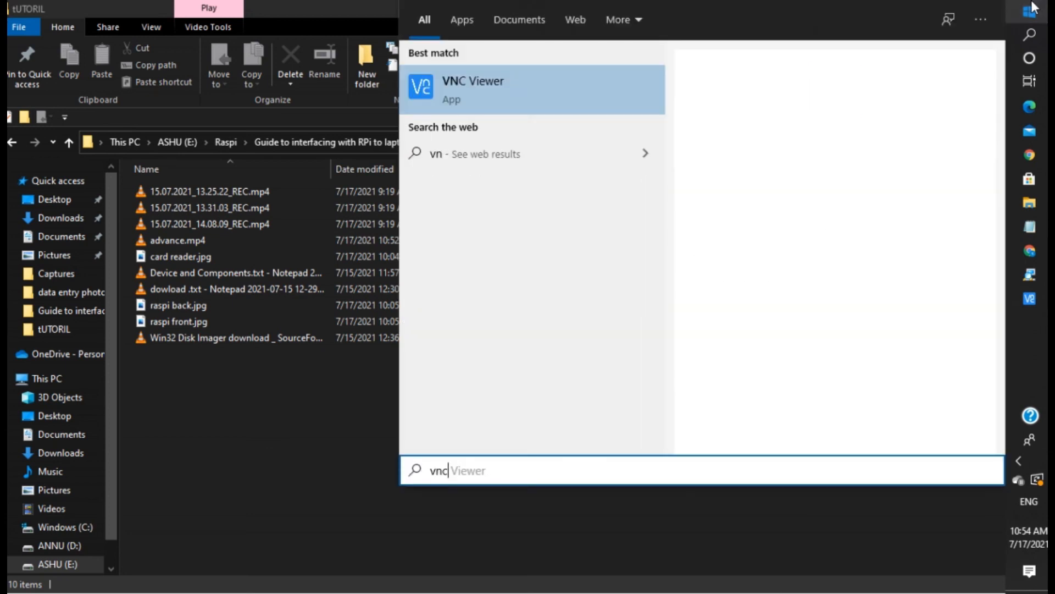
left_click(476, 91)
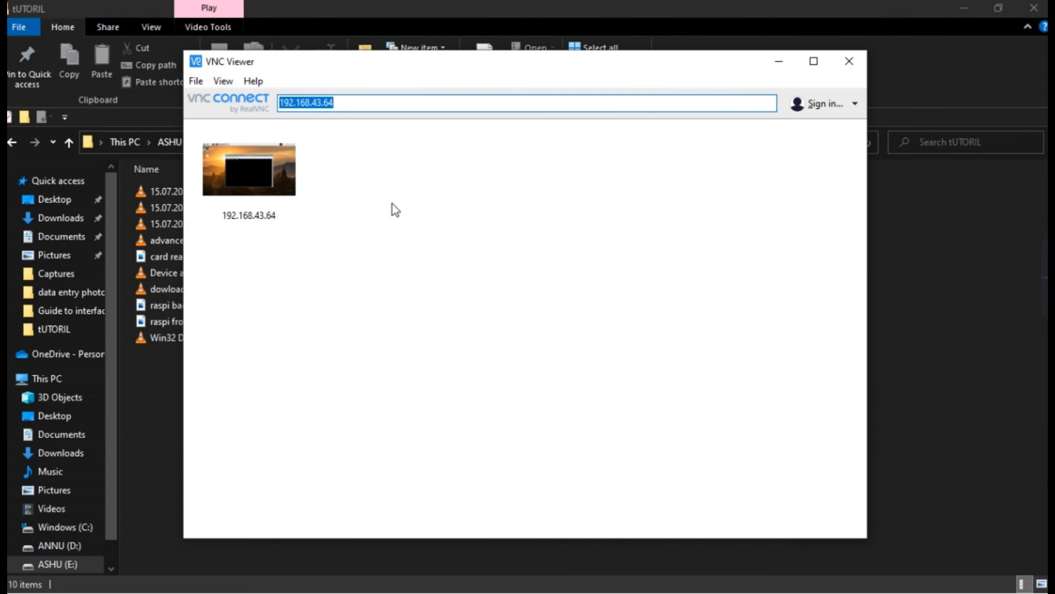
left_click(371, 107)
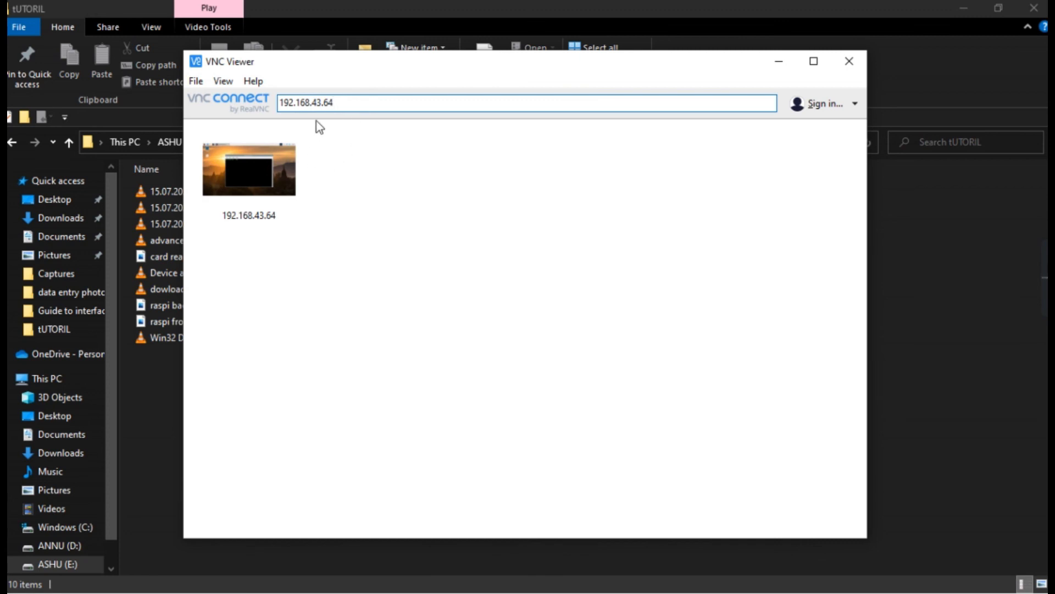
key("Return")
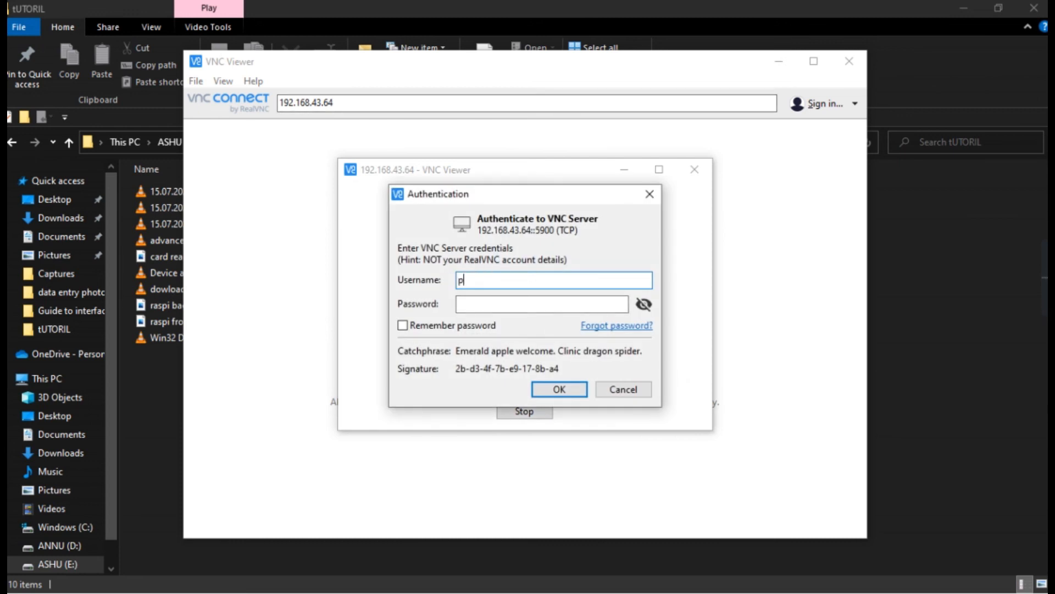
- Sign in as user 'pi' with the Pi's VNC password, checking it before submitting
type("pi")
left_click(521, 308)
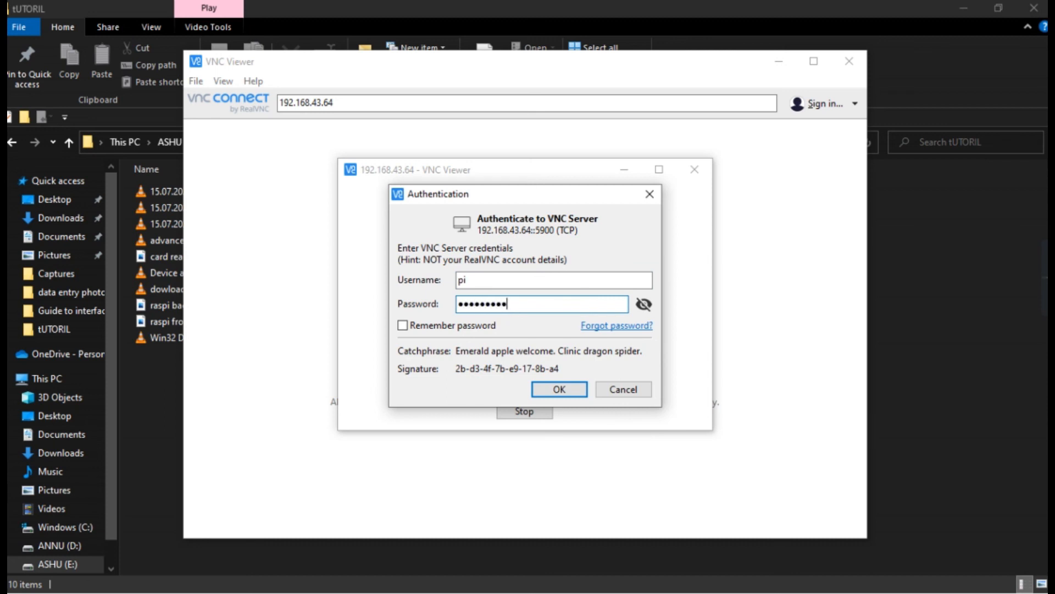
left_click(644, 305)
left_click(556, 389)
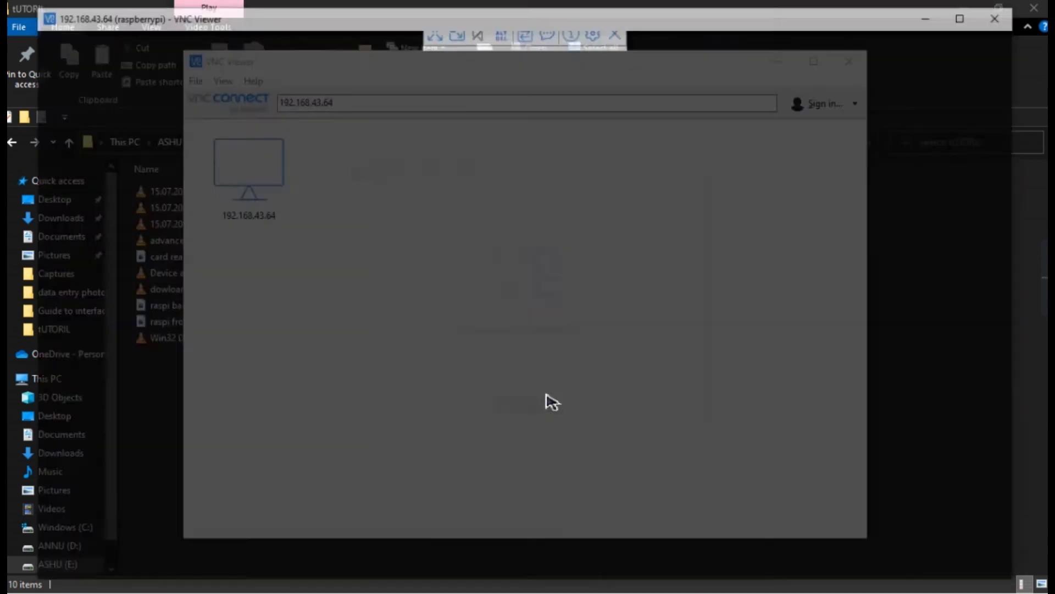
- Accept the Warning dialog to show the Pi desktop with Trash and the vlc-record file
left_click(652, 394)
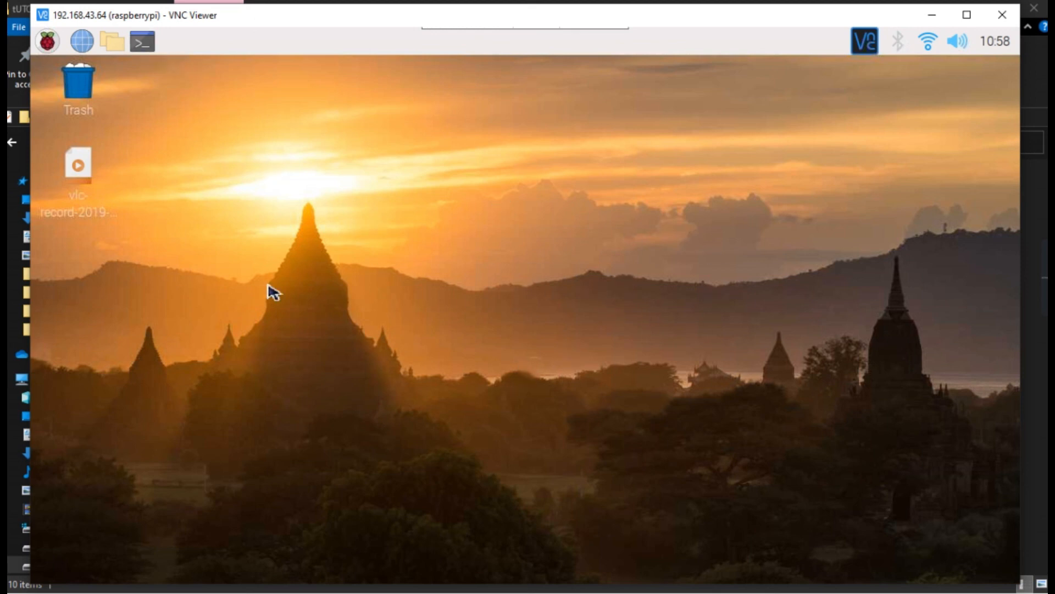
left_click(144, 44)
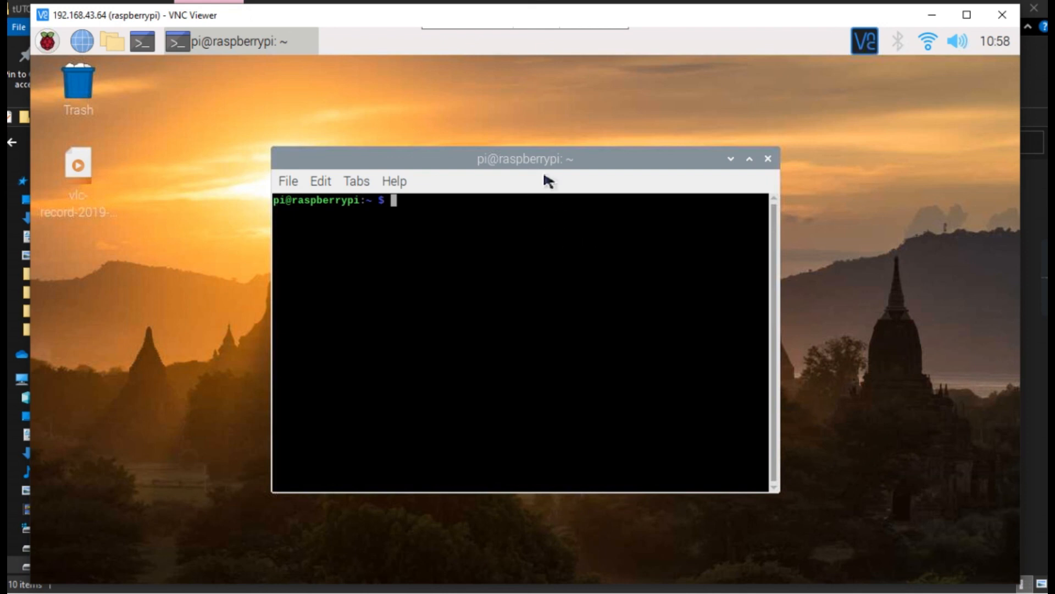
left_click_drag(641, 163, 633, 98)
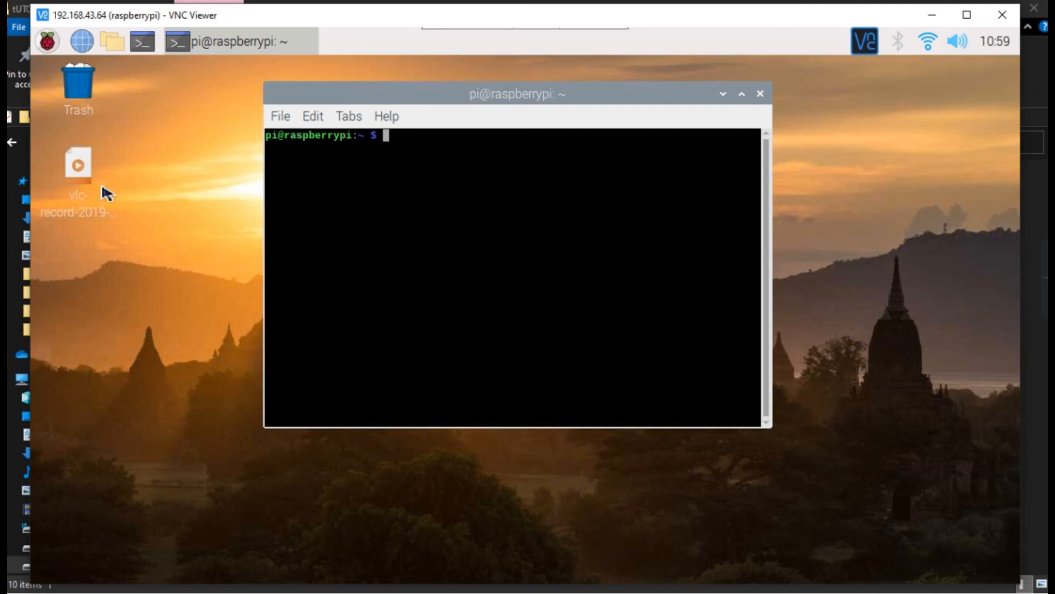
left_click(760, 95)
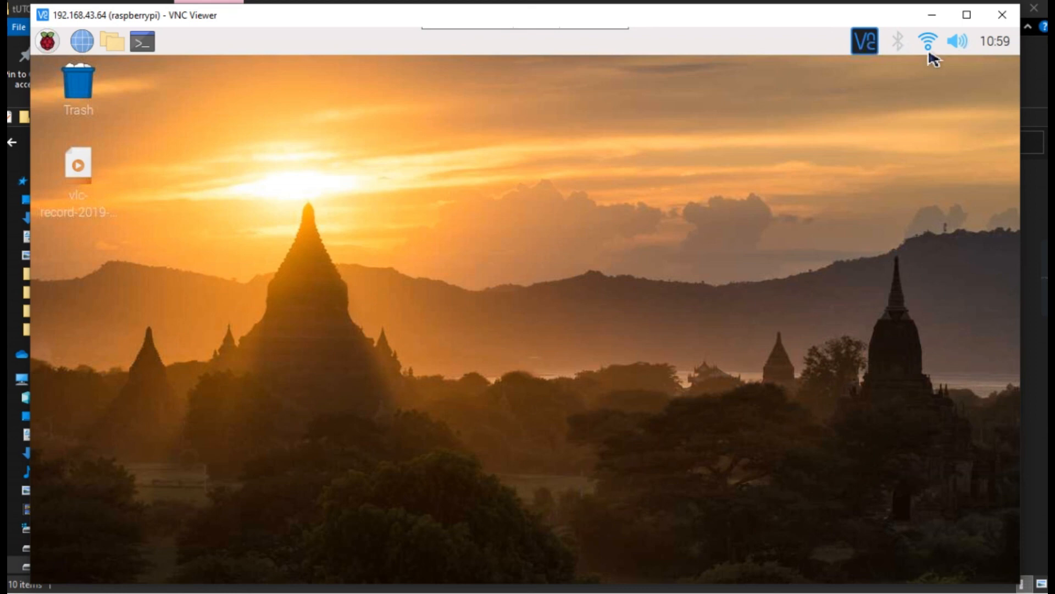
mouse_move(1048, 143)
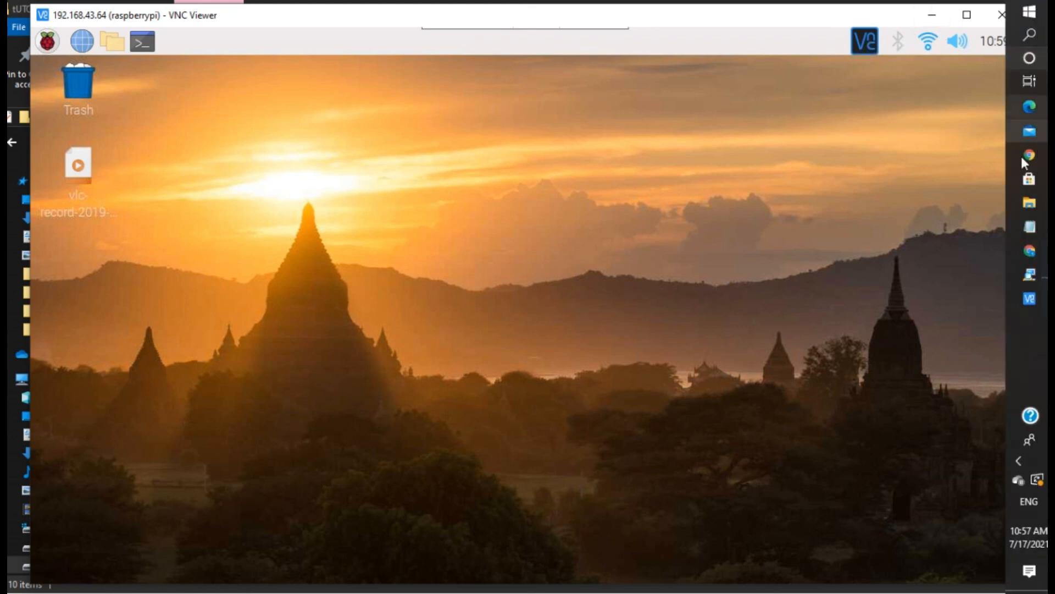